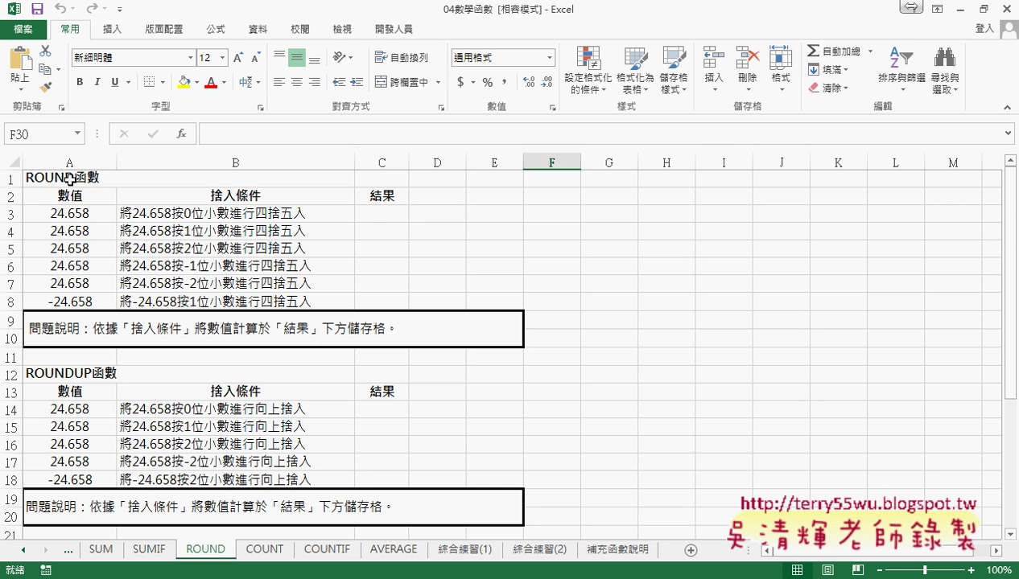
- Review the ROUND函數 heading and its rounding conditions in B3 through B7
{"action": "left_click", "coordinate": [72, 177]}
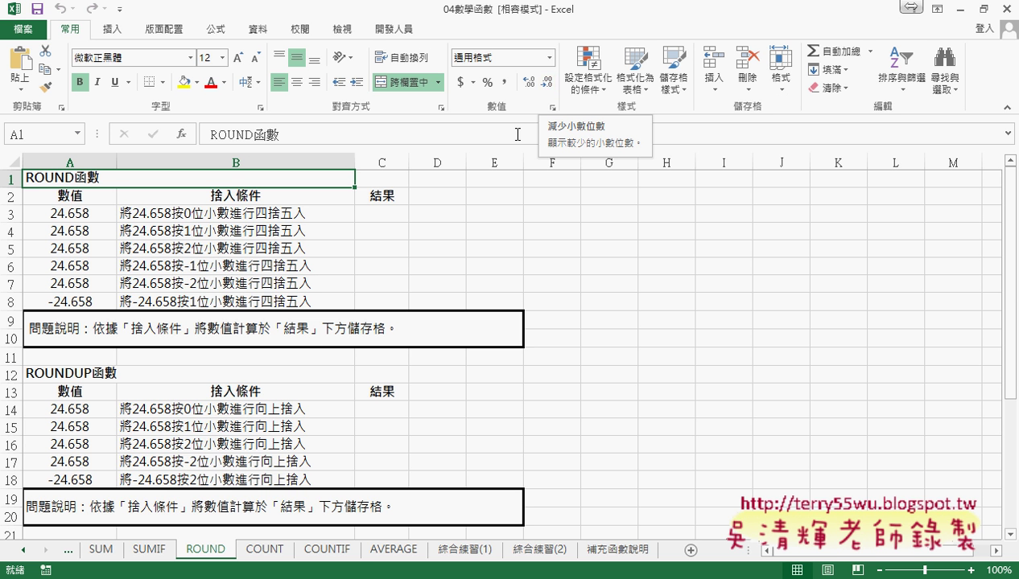
{"action": "left_click", "coordinate": [191, 218]}
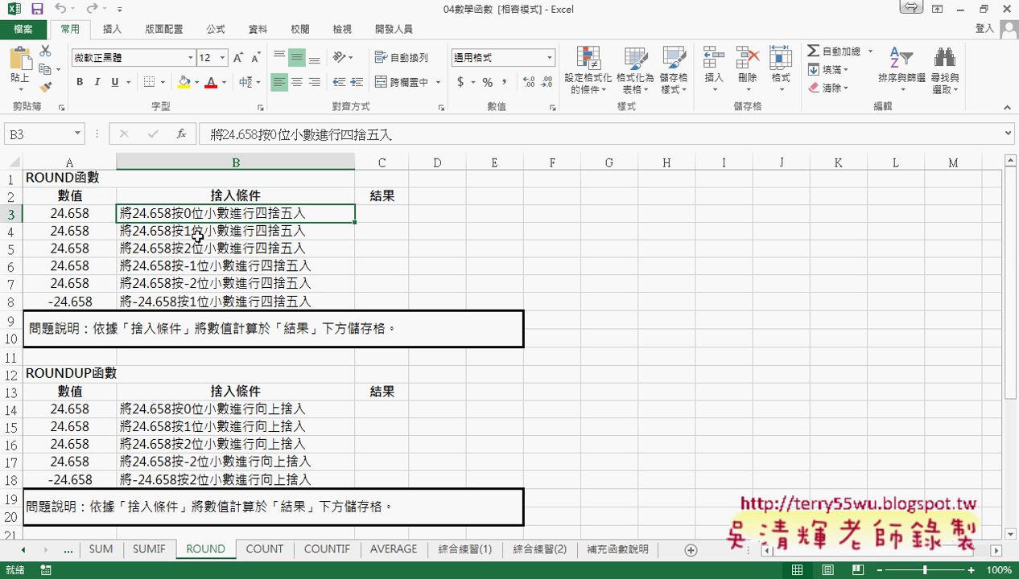
{"action": "left_click", "coordinate": [195, 234]}
{"action": "left_click", "coordinate": [198, 251]}
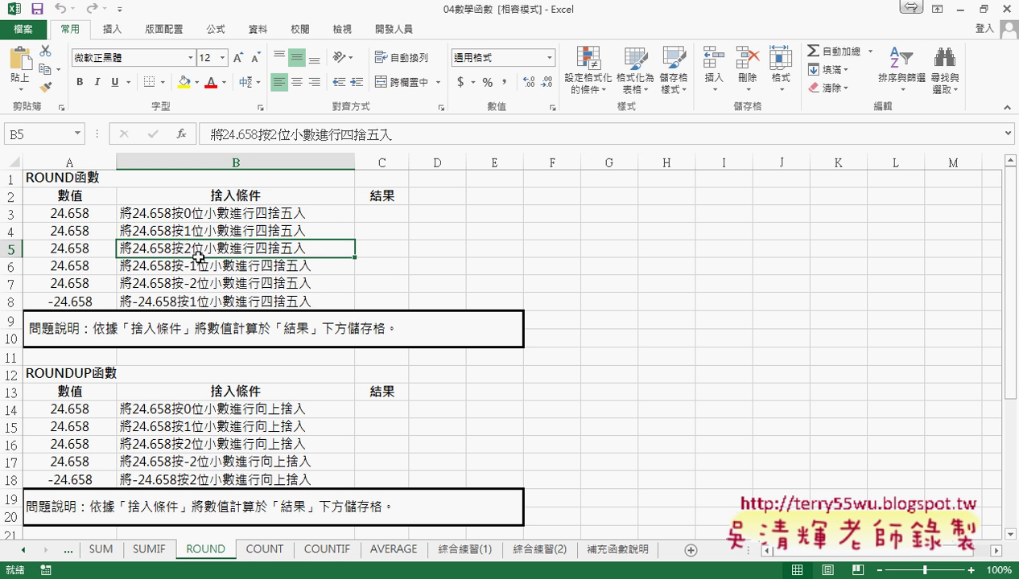
{"action": "left_click", "coordinate": [197, 265]}
{"action": "left_click", "coordinate": [201, 284]}
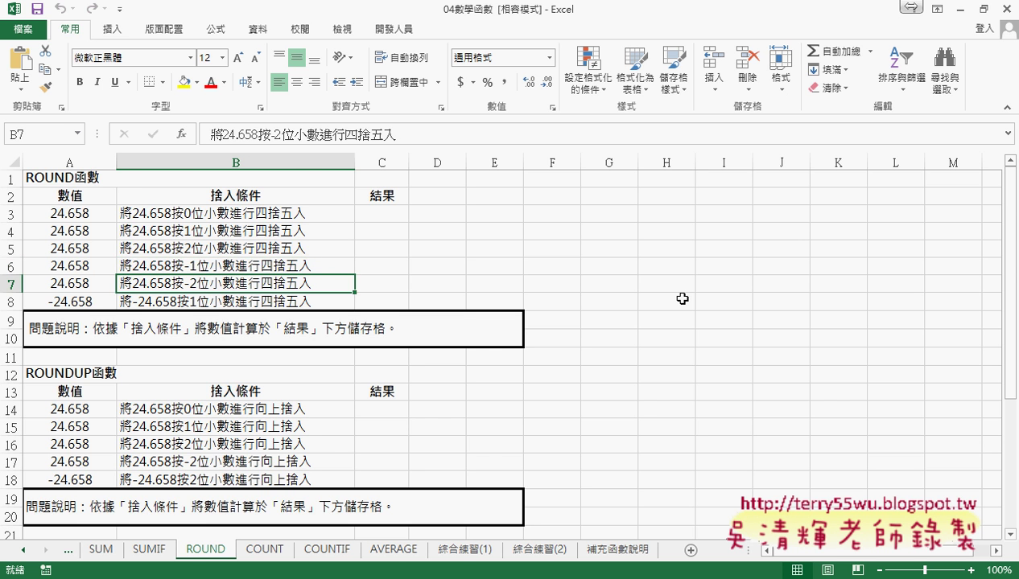
- Check the ROUNDUP and ROUNDDOWN headings, then select A2:K7 on the COUNT sheet
{"action": "scroll", "coordinate": [682, 299], "scroll_direction": "down", "scroll_amount": 2}
{"action": "left_click", "coordinate": [92, 271]}
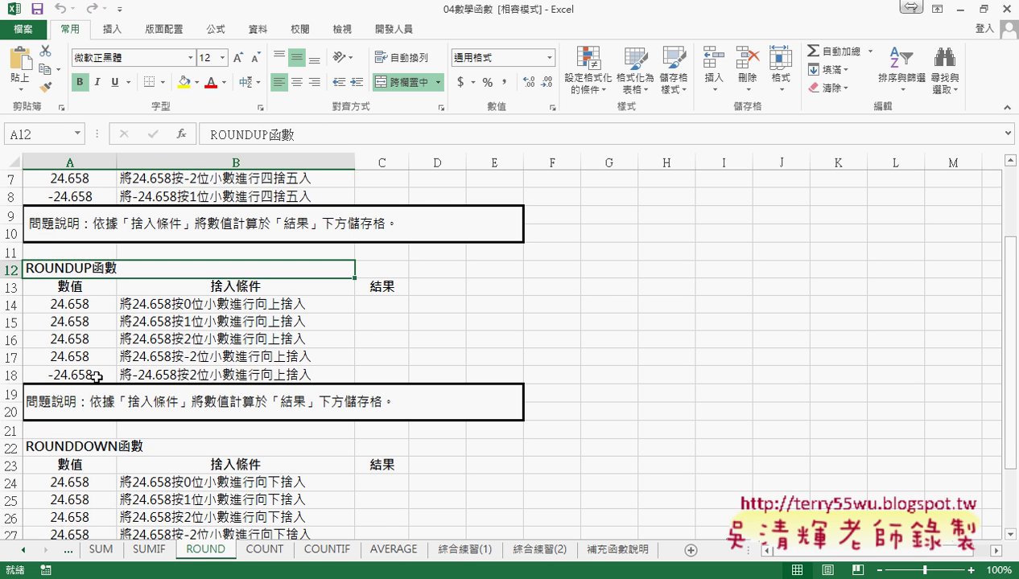
{"action": "left_click", "coordinate": [93, 444]}
{"action": "left_click", "coordinate": [90, 271]}
{"action": "left_click", "coordinate": [94, 447]}
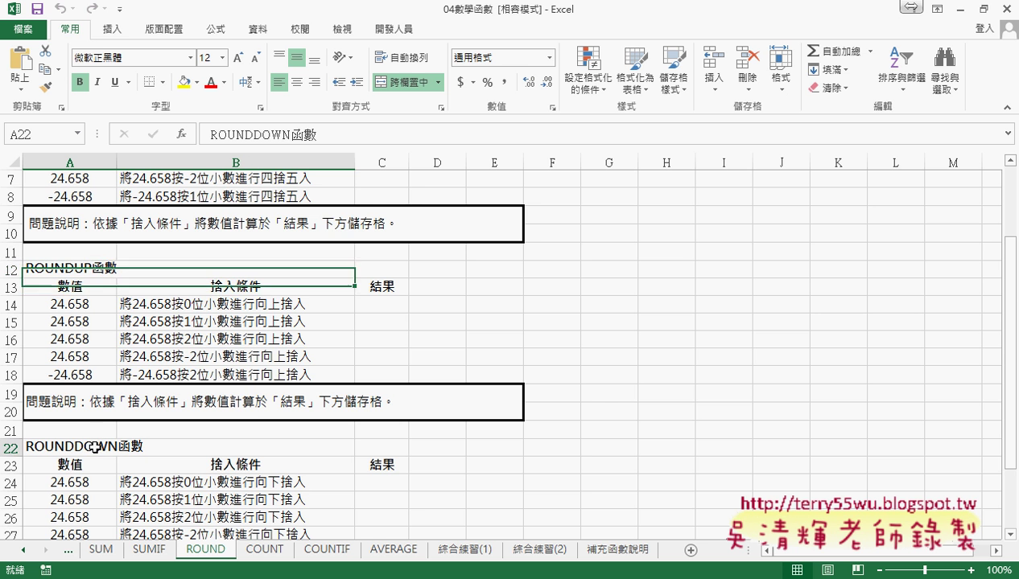
{"action": "scroll", "coordinate": [201, 447], "scroll_direction": "down", "scroll_amount": 2}
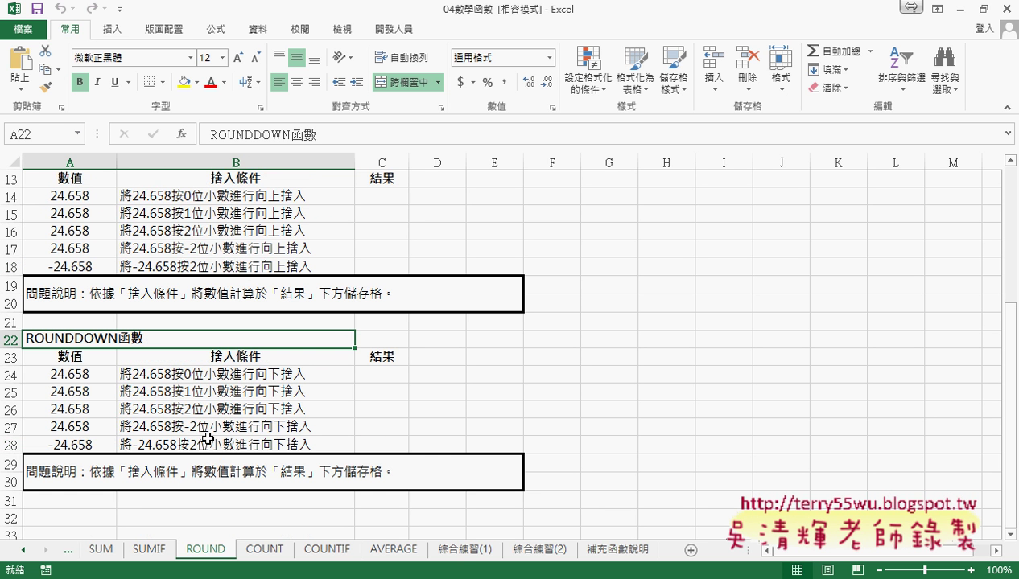
{"action": "left_click", "coordinate": [266, 551]}
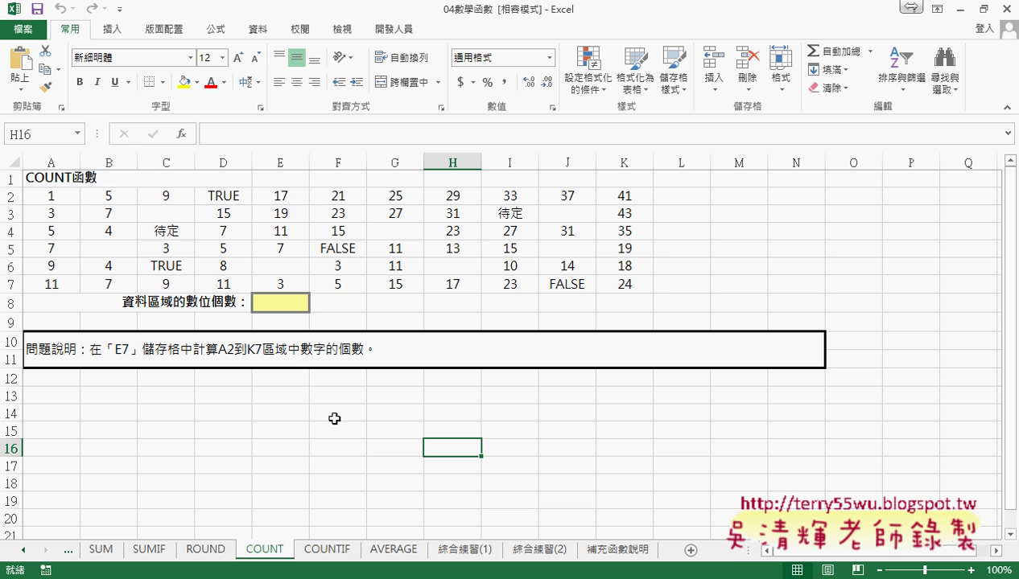
{"action": "mouse_move", "coordinate": [75, 198]}
{"action": "left_mouse_down"}
{"action": "mouse_move", "coordinate": [536, 284]}
{"action": "mouse_move", "coordinate": [634, 287]}
{"action": "left_mouse_up"}
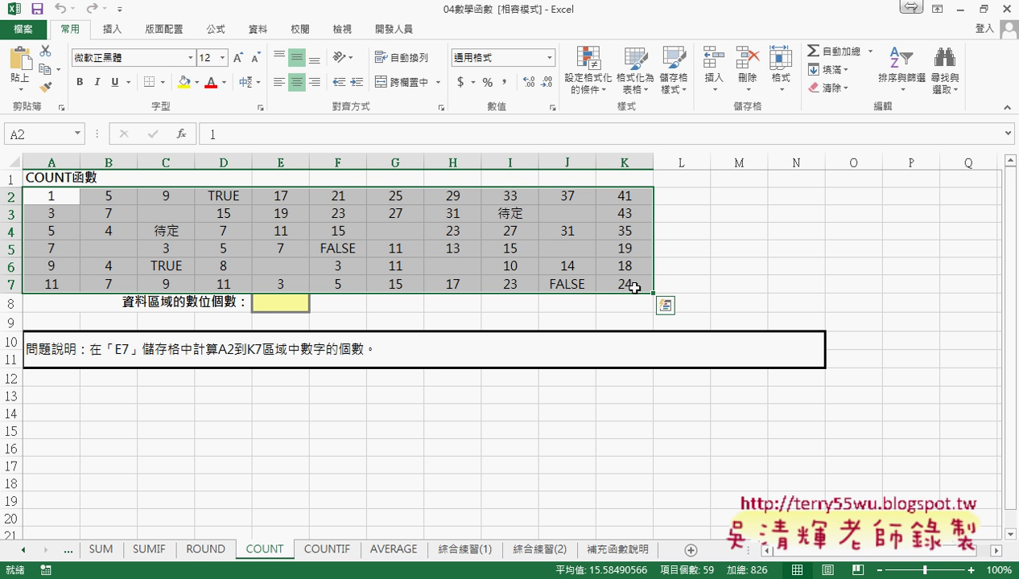
- For cell E8, pick COUNT from the 統計 function category
{"action": "left_click", "coordinate": [274, 306]}
{"action": "left_click", "coordinate": [182, 133]}
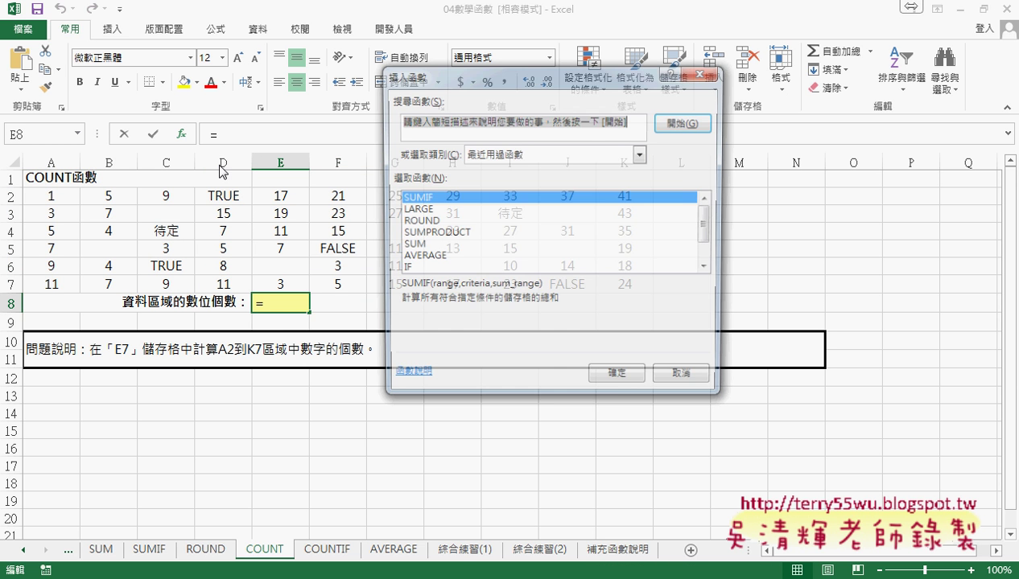
{"action": "left_click", "coordinate": [531, 155]}
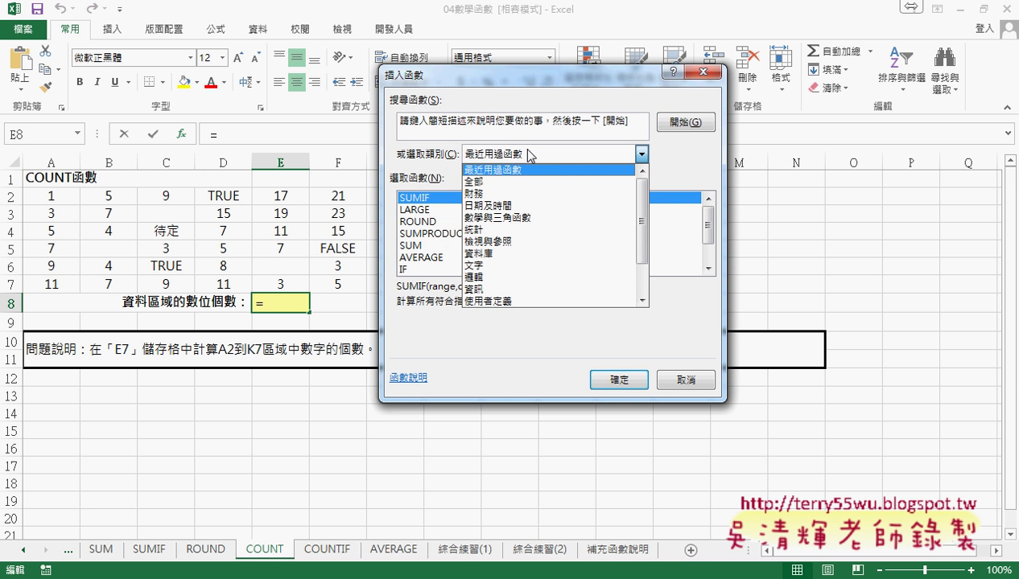
{"action": "left_click", "coordinate": [525, 230]}
{"action": "left_click", "coordinate": [708, 268]}
{"action": "left_click", "coordinate": [709, 268]}
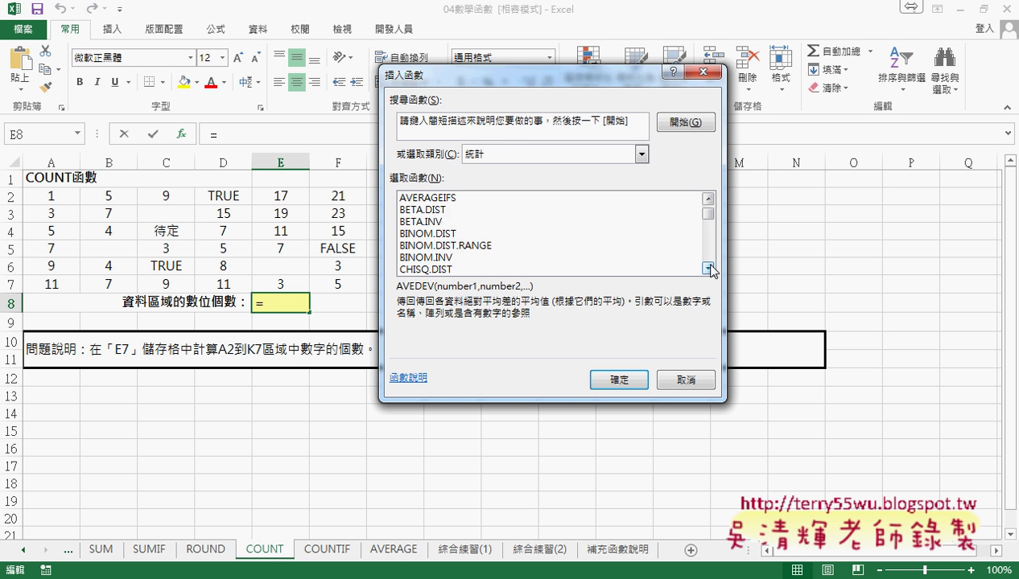
{"action": "left_click", "coordinate": [709, 268]}
{"action": "left_click", "coordinate": [708, 268]}
{"action": "double_click", "coordinate": [709, 268]}
{"action": "left_click", "coordinate": [709, 268]}
{"action": "double_click", "coordinate": [708, 268]}
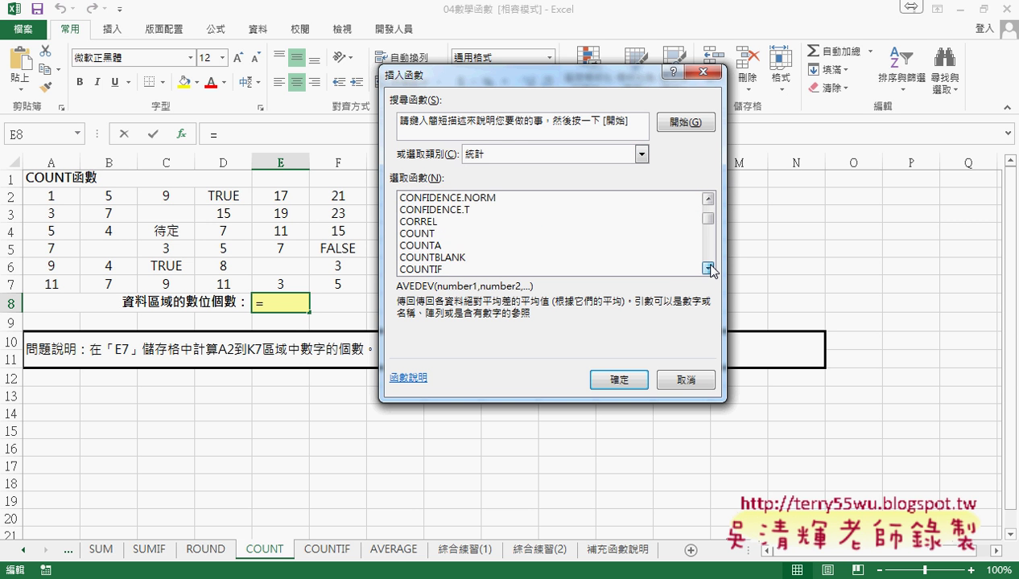
{"action": "double_click", "coordinate": [708, 268]}
{"action": "left_click", "coordinate": [708, 268]}
{"action": "left_click", "coordinate": [437, 199]}
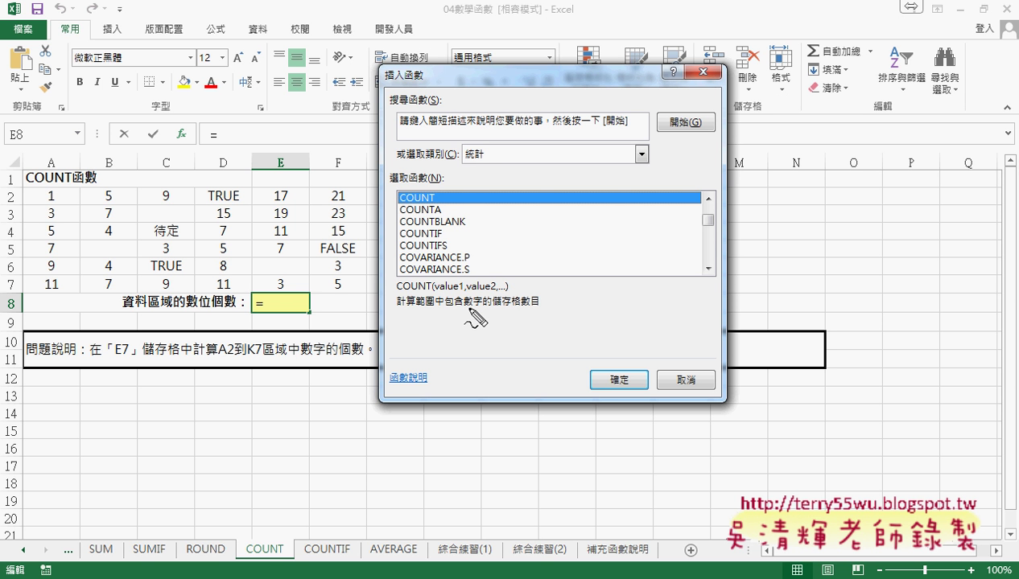
- Compare the COUNTA, COUNTBLANK and COUNTIF descriptions, then reselect COUNT
{"action": "left_click_drag", "start_coordinate": [465, 308], "coordinate": [481, 308]}
{"action": "left_click_drag", "start_coordinate": [400, 203], "coordinate": [434, 204]}
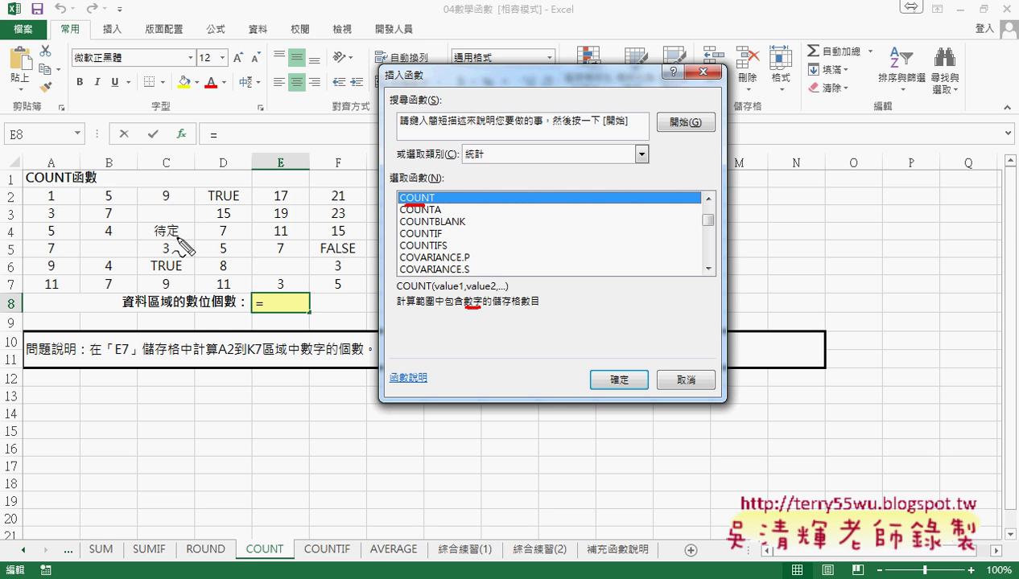
{"action": "key", "text": "Escape"}
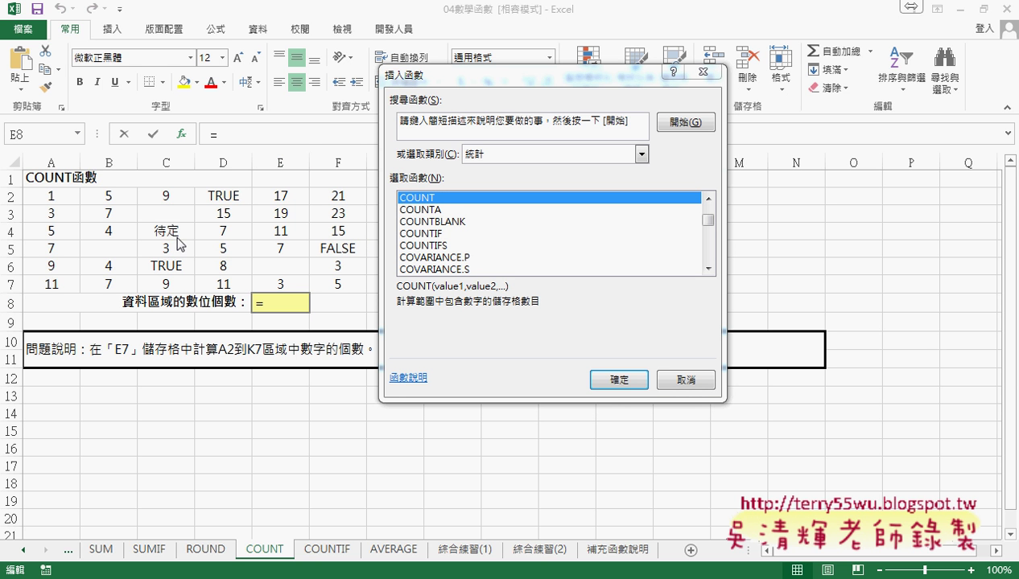
{"action": "left_click", "coordinate": [448, 211]}
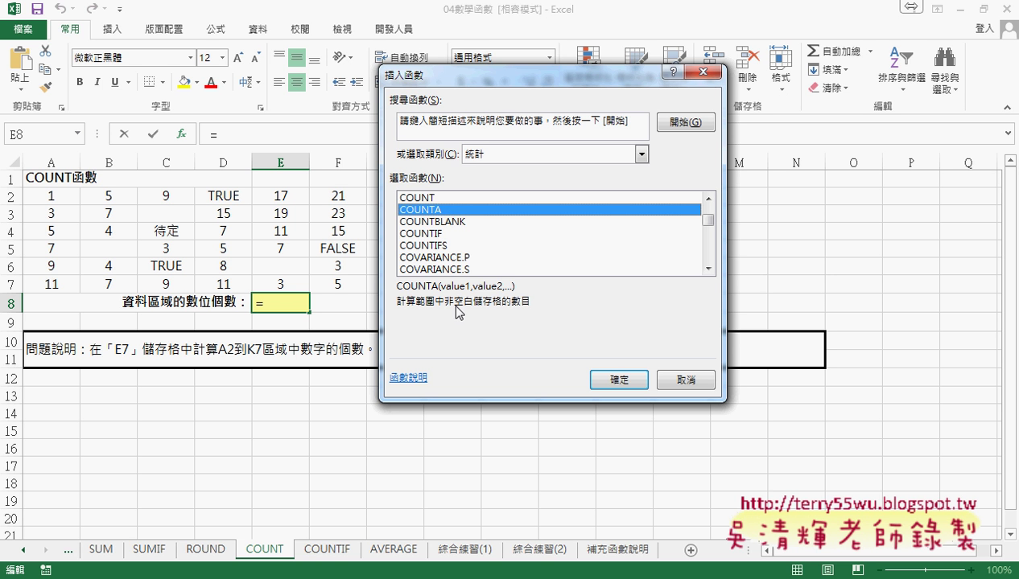
{"action": "left_click", "coordinate": [447, 222]}
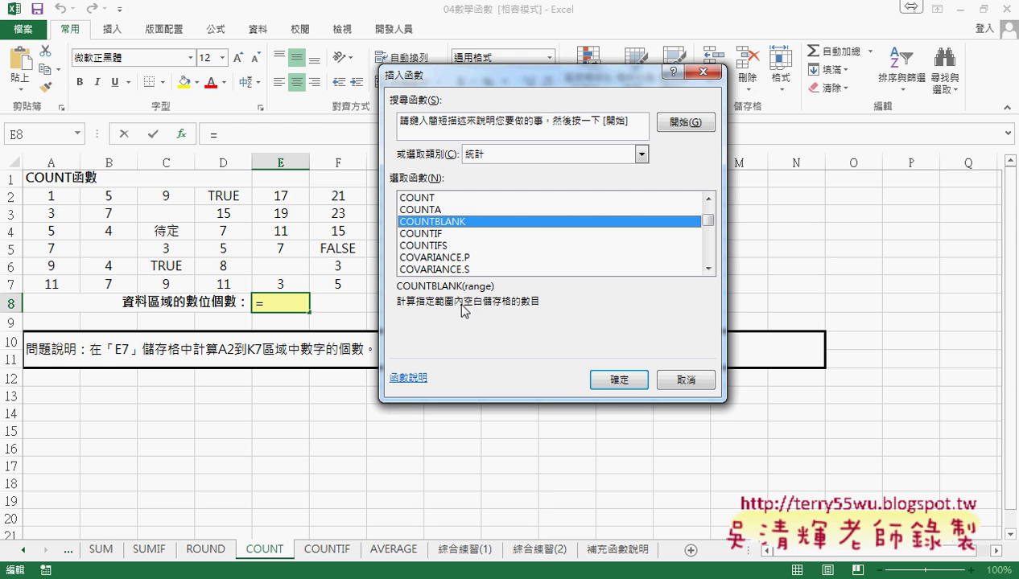
{"action": "left_click", "coordinate": [442, 235]}
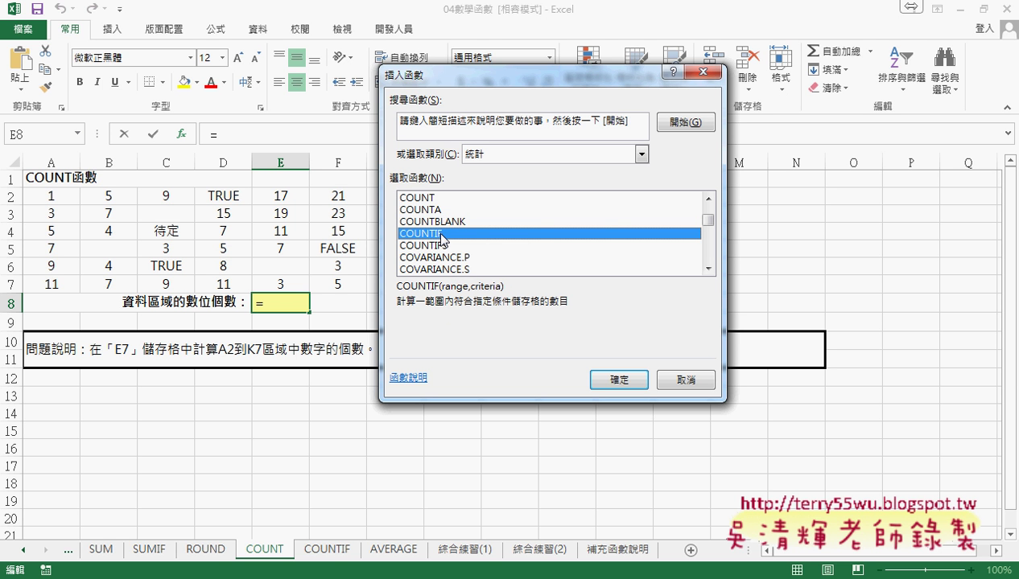
{"action": "left_click", "coordinate": [435, 198]}
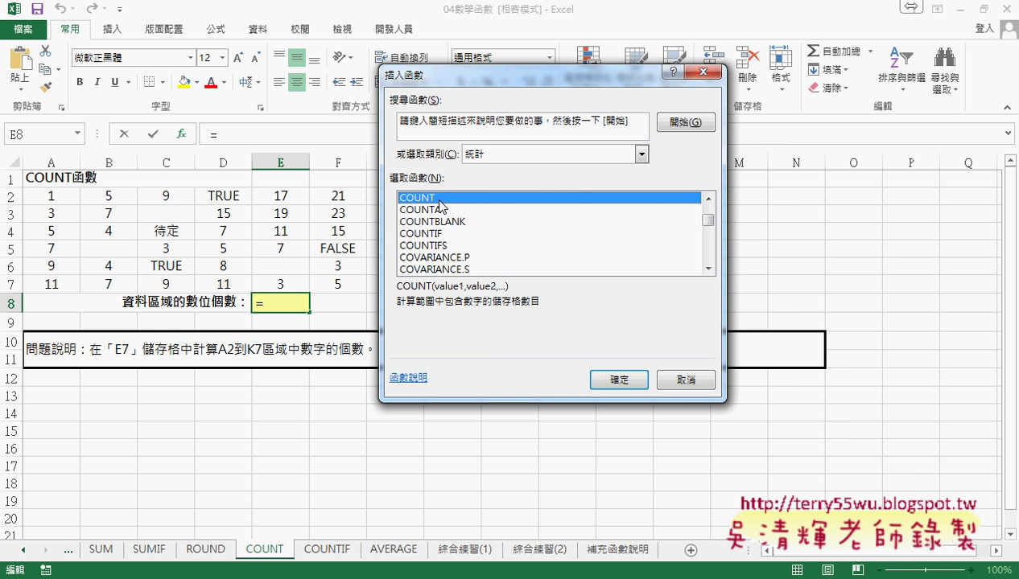
- Enter =COUNT(A2:K7) in E8 so it shows 53
{"action": "left_click_drag", "start_coordinate": [504, 74], "coordinate": [618, 279]}
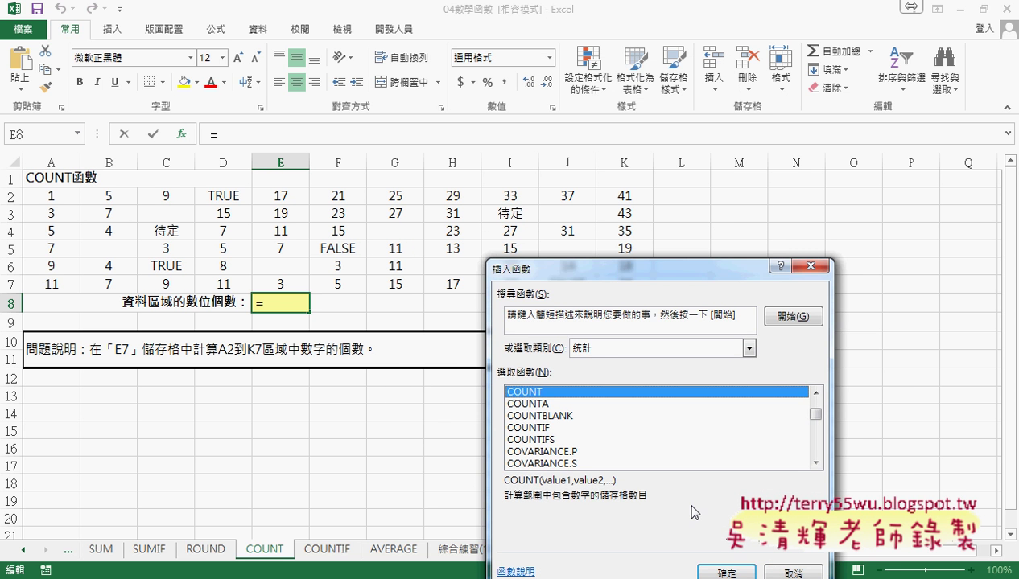
{"action": "left_click", "coordinate": [727, 570]}
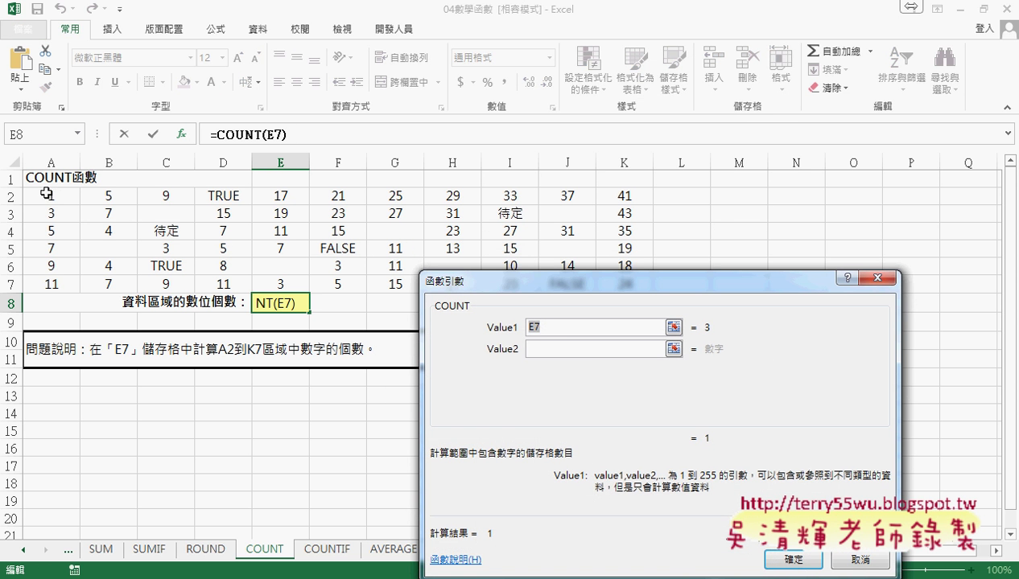
{"action": "left_click_drag", "start_coordinate": [48, 194], "coordinate": [636, 285]}
{"action": "left_click", "coordinate": [778, 558]}
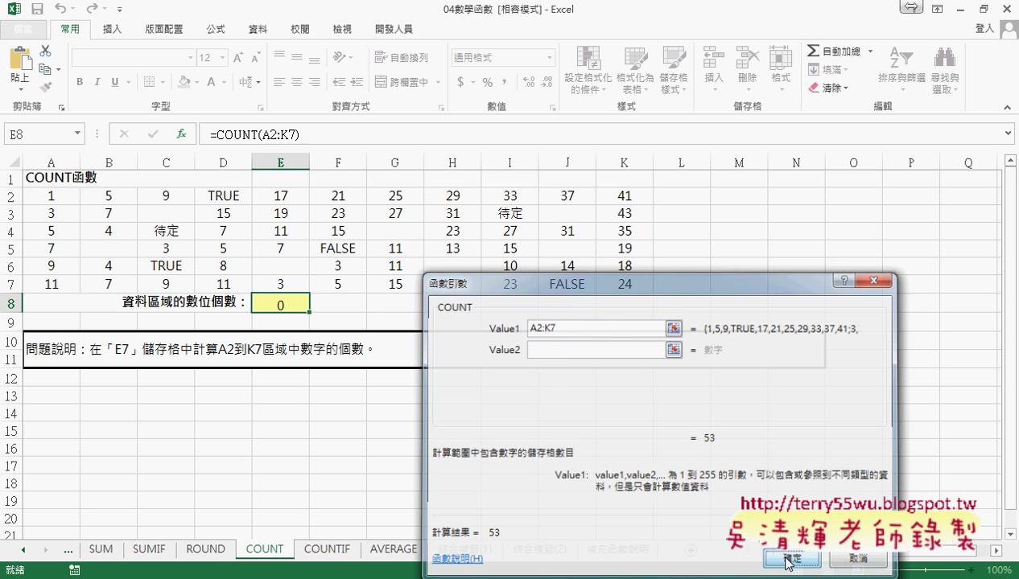
{"action": "left_click", "coordinate": [391, 305]}
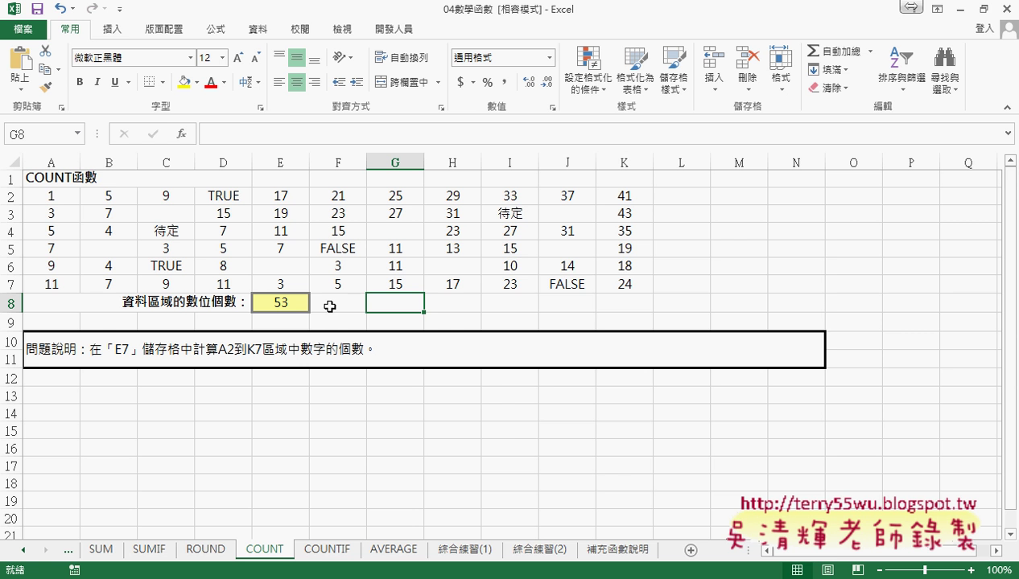
{"action": "left_click", "coordinate": [182, 134]}
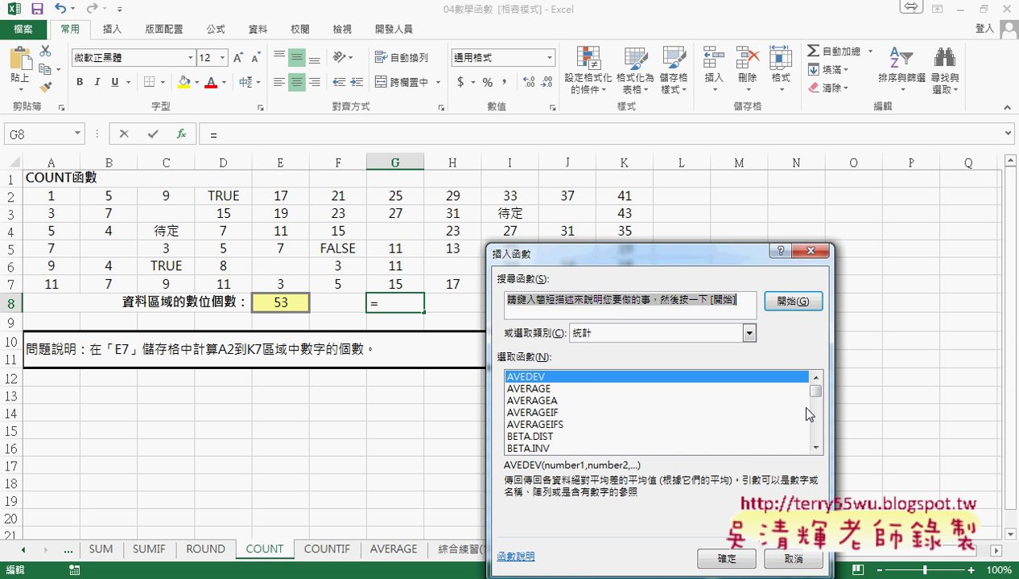
{"action": "left_click", "coordinate": [816, 427]}
{"action": "left_click", "coordinate": [817, 427]}
{"action": "left_click", "coordinate": [816, 427]}
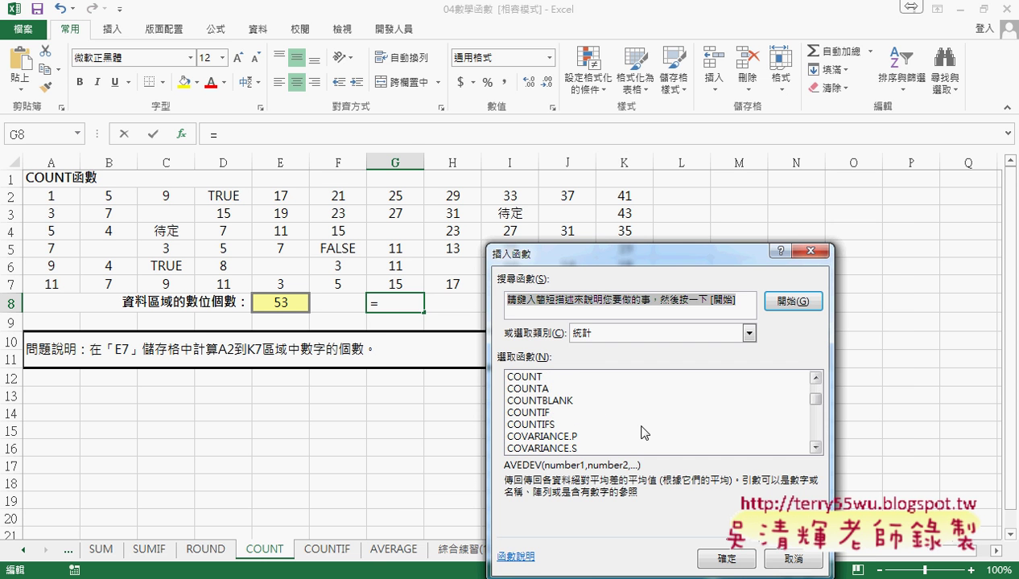
{"action": "left_click", "coordinate": [552, 390]}
{"action": "double_click", "coordinate": [552, 390]}
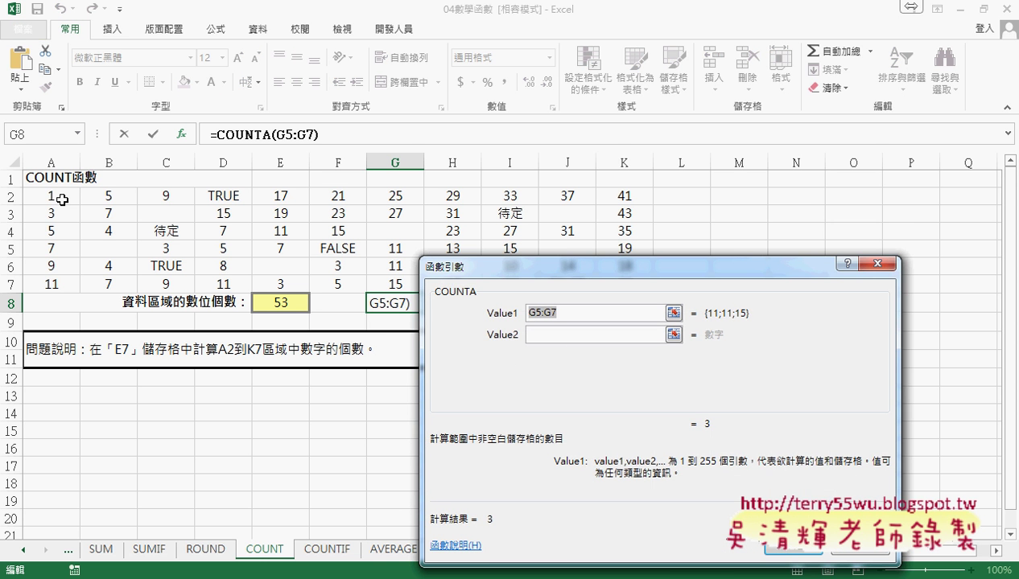
{"action": "mouse_move", "coordinate": [57, 196]}
{"action": "left_mouse_down"}
{"action": "mouse_move", "coordinate": [552, 288]}
{"action": "mouse_move", "coordinate": [631, 283]}
{"action": "left_mouse_up"}
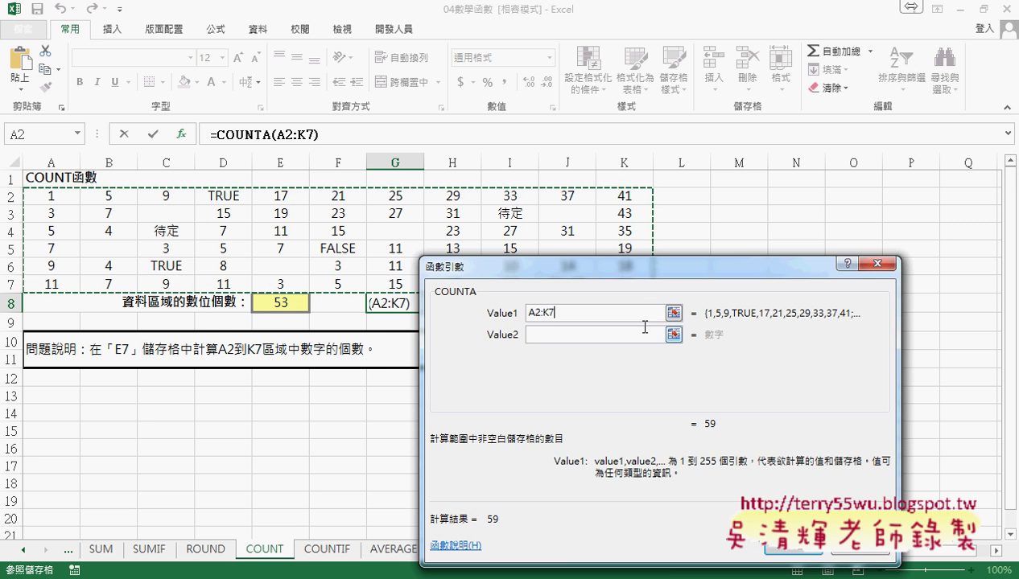
{"action": "left_click", "coordinate": [795, 551]}
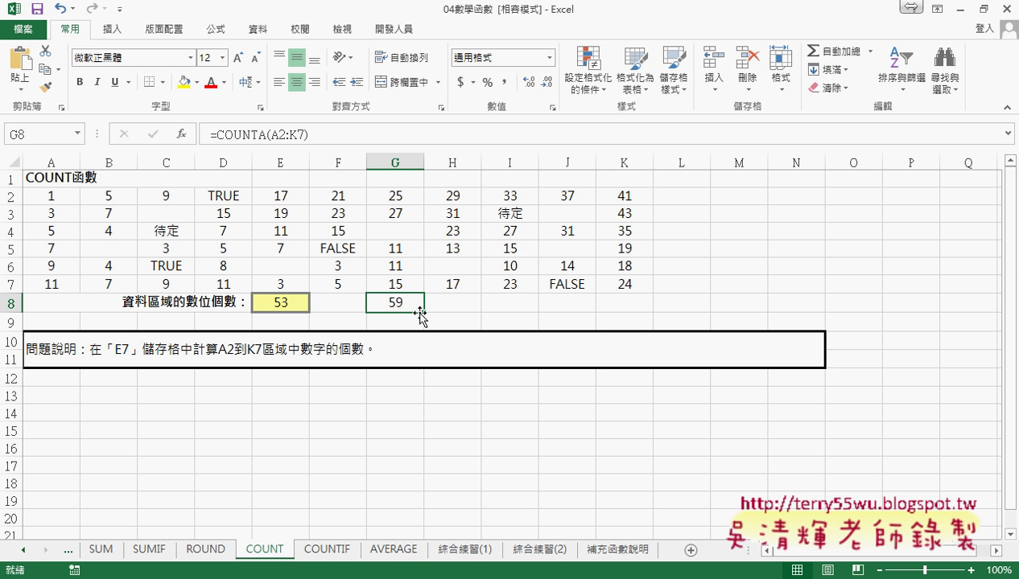
{"action": "left_click", "coordinate": [281, 306]}
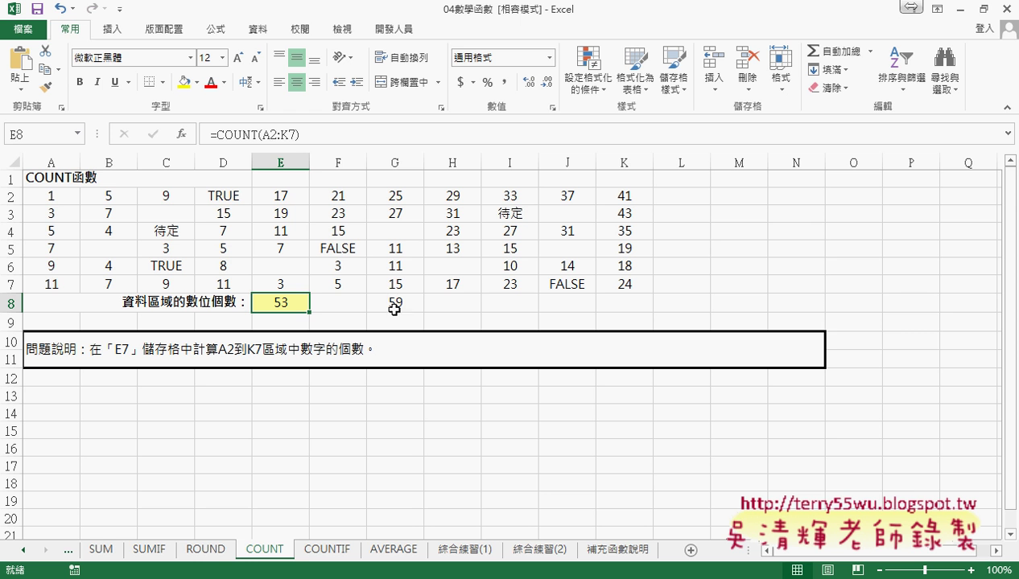
{"action": "left_click", "coordinate": [394, 309]}
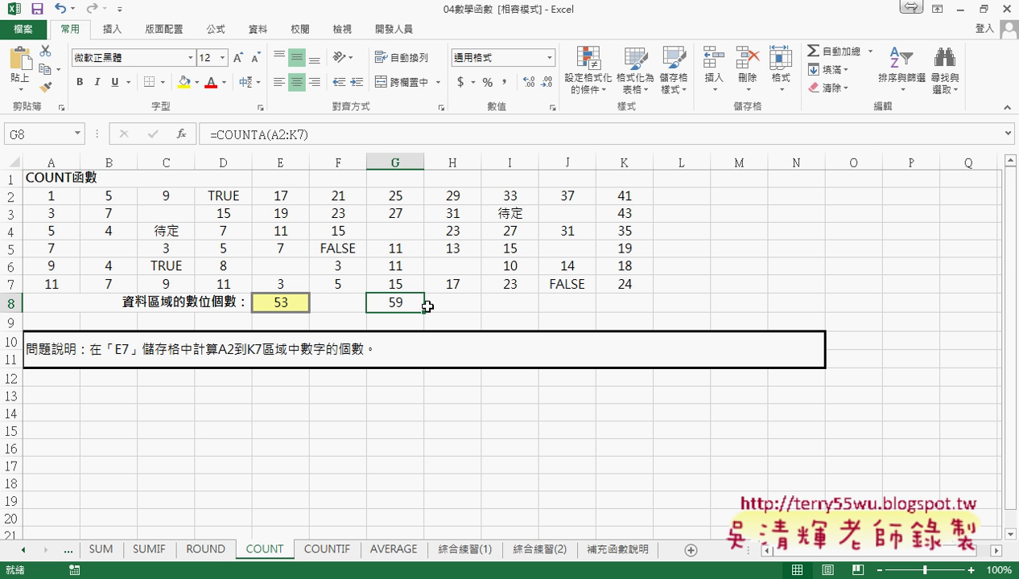
{"action": "left_click", "coordinate": [166, 232]}
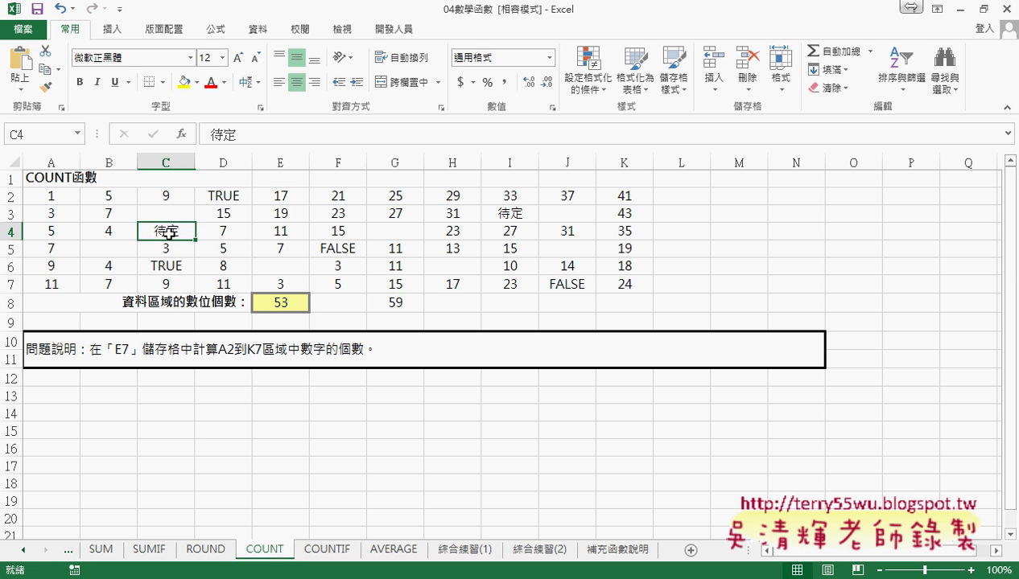
{"action": "left_click", "coordinate": [173, 270]}
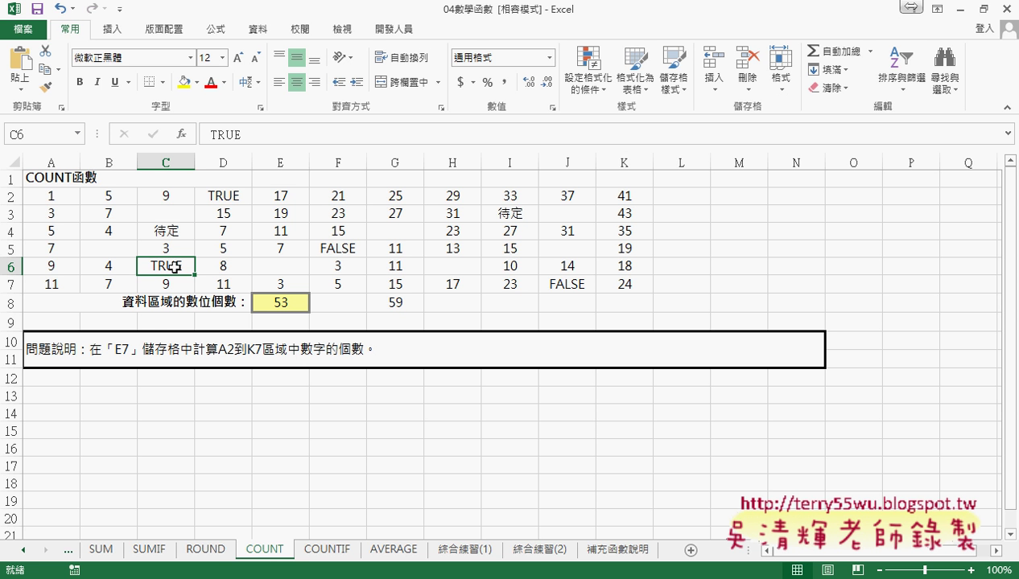
{"action": "left_click", "coordinate": [280, 303]}
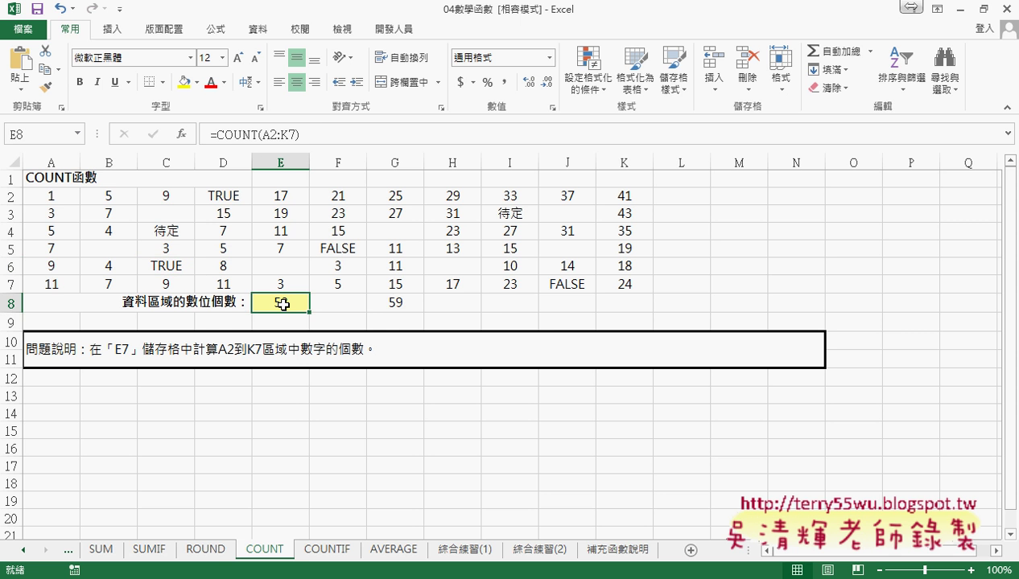
{"action": "left_click", "coordinate": [400, 302]}
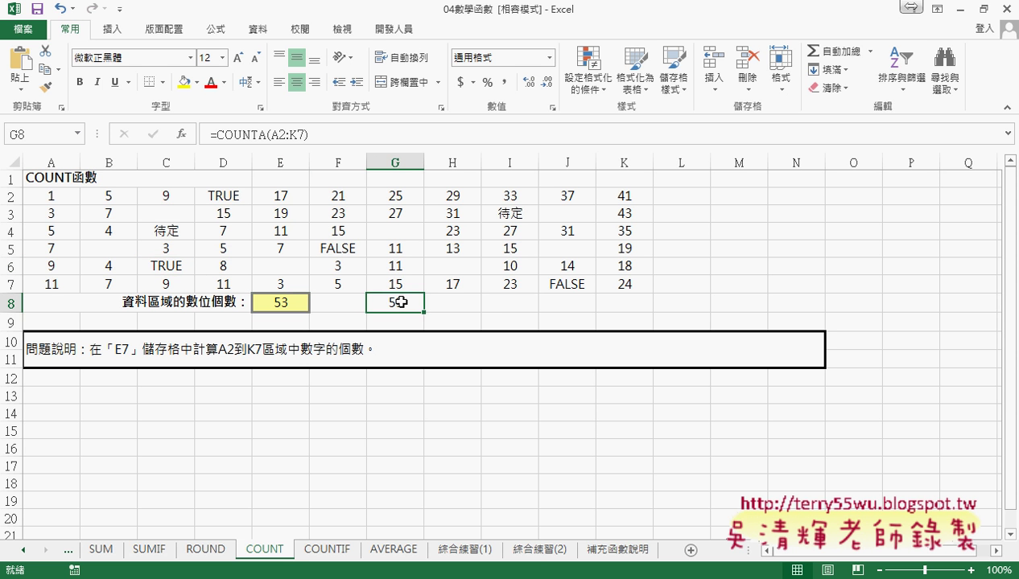
{"action": "left_click", "coordinate": [497, 306]}
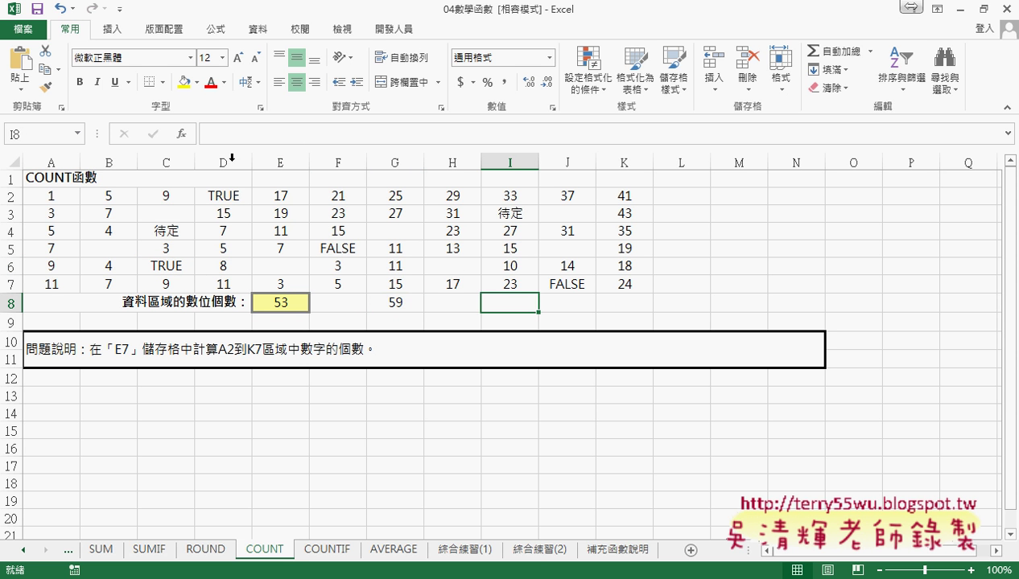
- Enter =COUNTBLANK(A2:K7) in I8, giving 7, then start a function for K8
{"action": "left_click", "coordinate": [182, 134]}
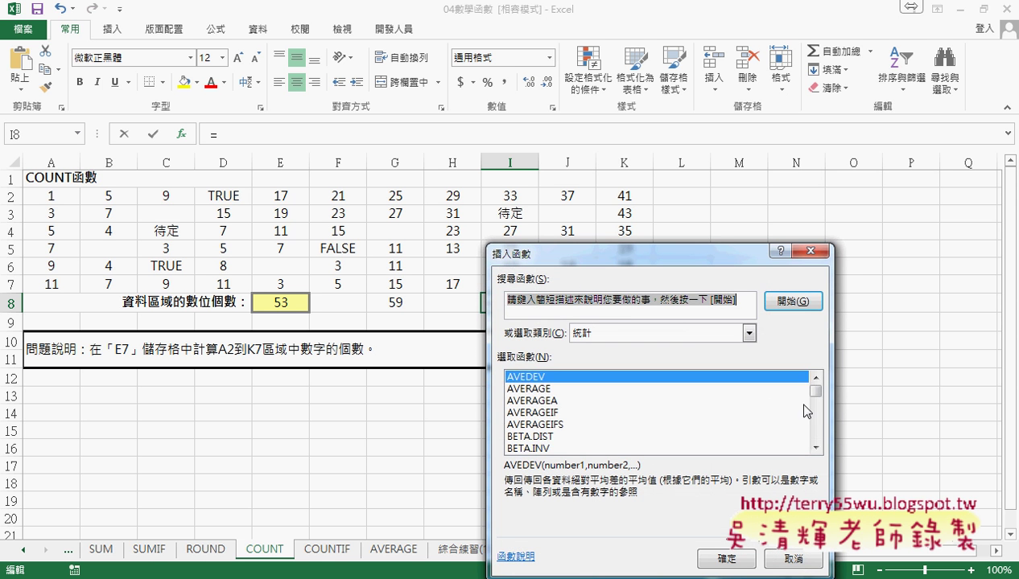
{"action": "left_click", "coordinate": [816, 419]}
{"action": "left_click", "coordinate": [817, 419]}
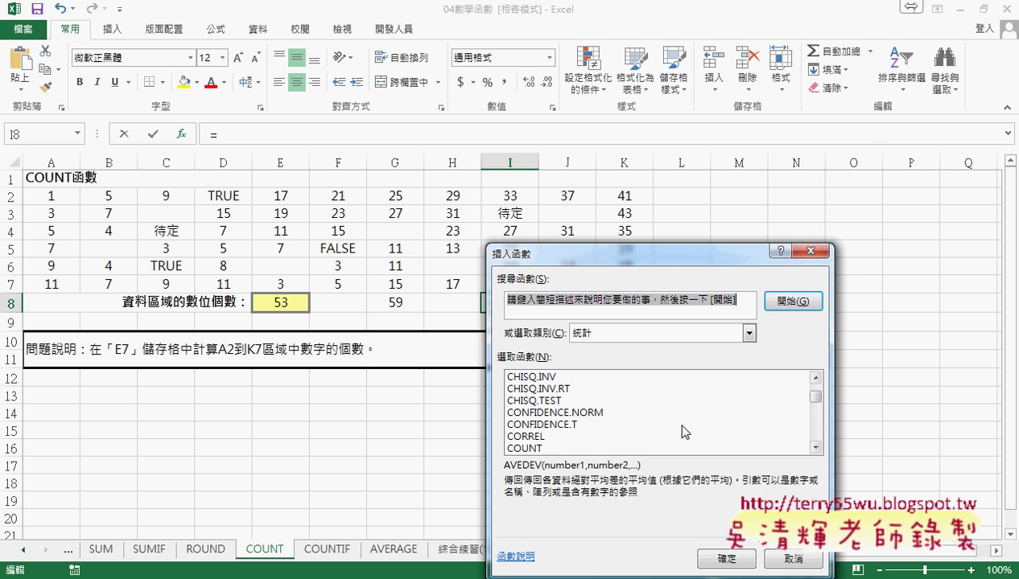
{"action": "left_click", "coordinate": [815, 429]}
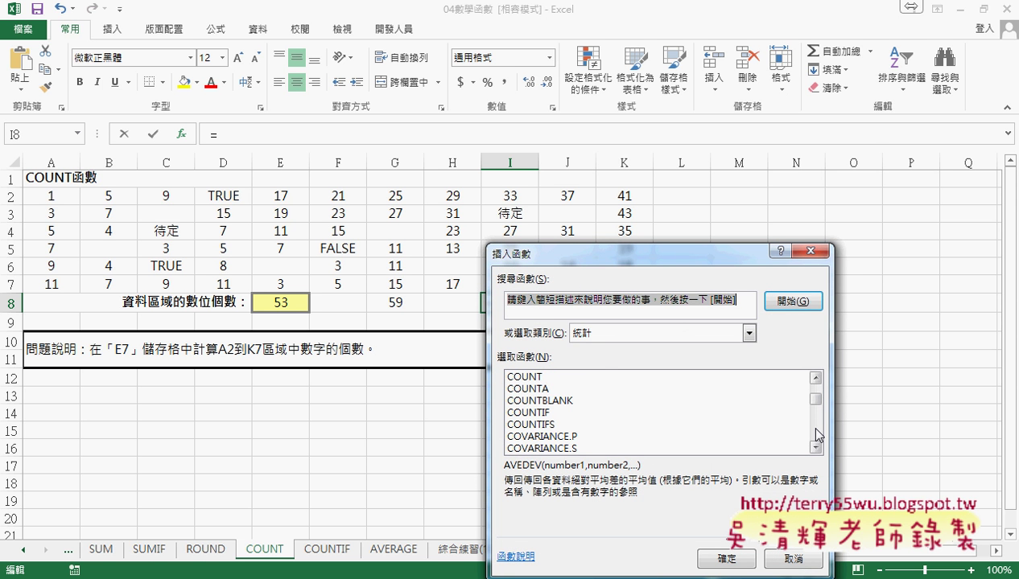
{"action": "double_click", "coordinate": [538, 401]}
{"action": "left_click_drag", "start_coordinate": [72, 197], "coordinate": [634, 282]}
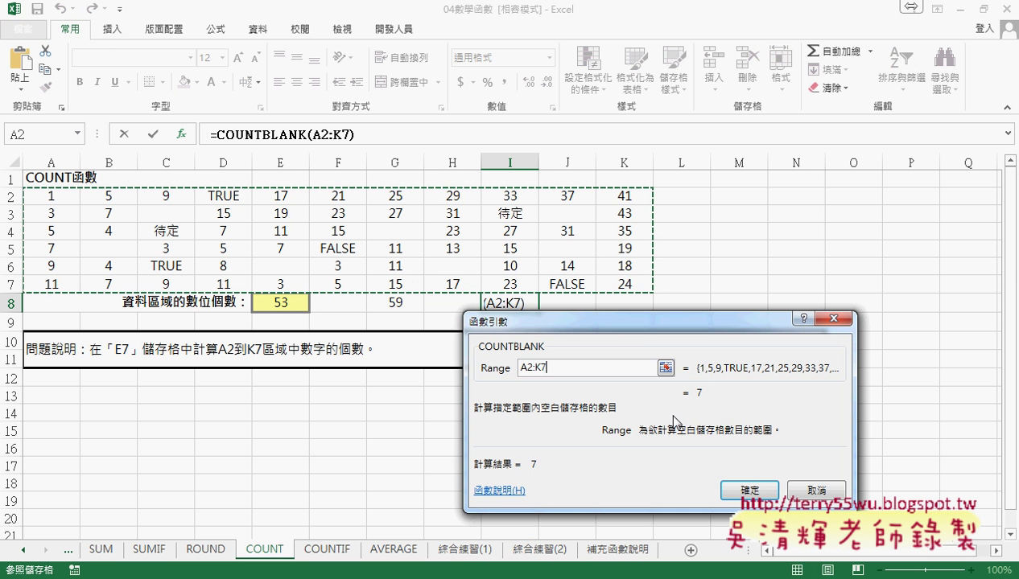
{"action": "left_click", "coordinate": [749, 490]}
{"action": "left_click", "coordinate": [648, 303]}
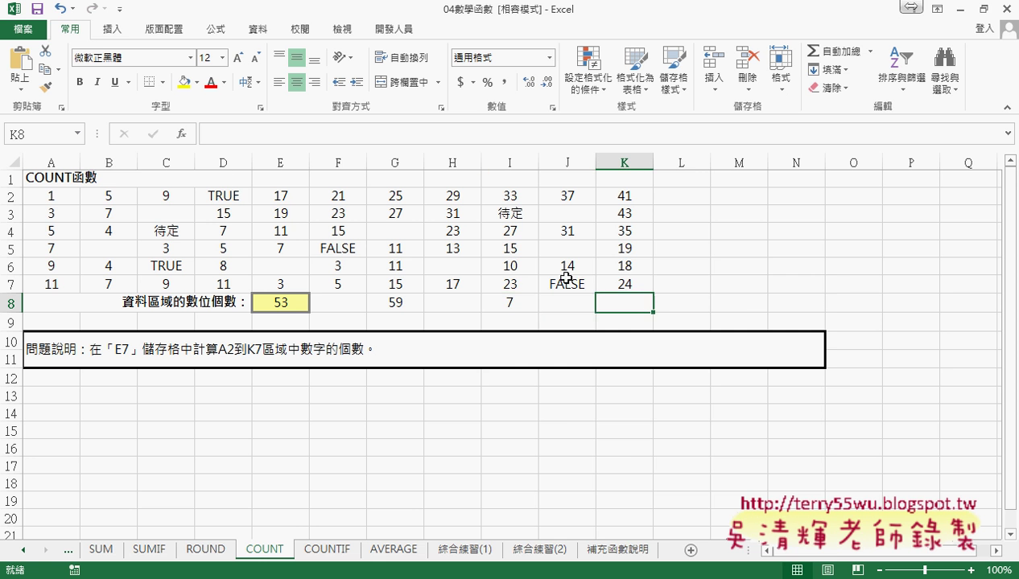
{"action": "left_click", "coordinate": [182, 134]}
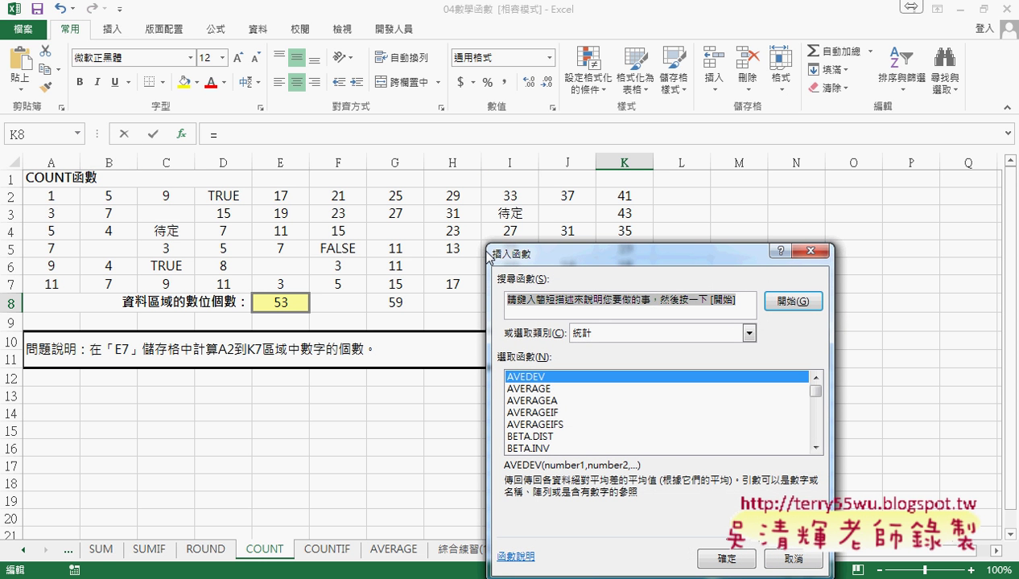
- Choose COUNTIF for K8 after comparing it with COUNTIFS, and confirm with 確定
{"action": "left_click", "coordinate": [817, 435]}
{"action": "left_click", "coordinate": [817, 435]}
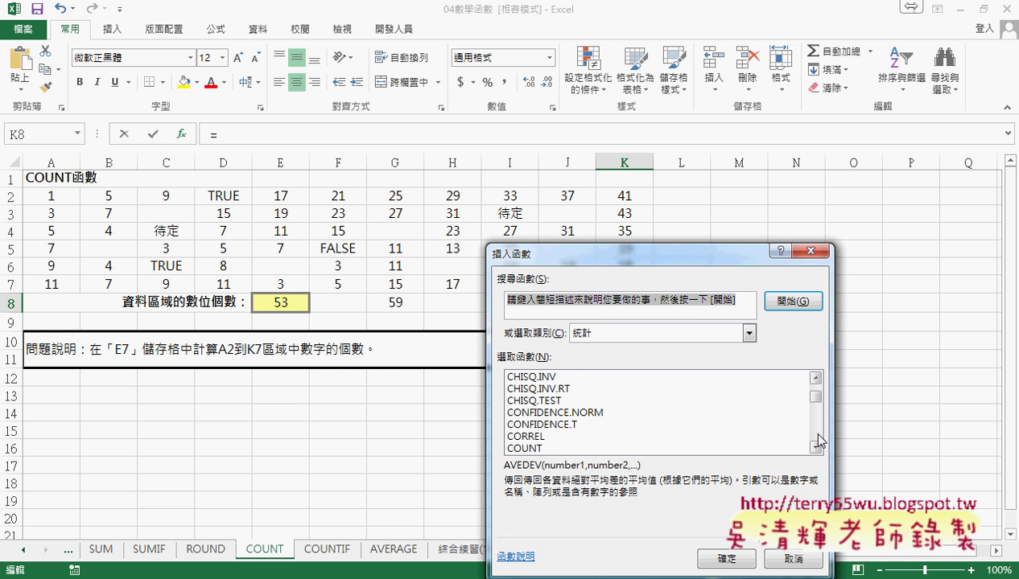
{"action": "left_click", "coordinate": [818, 434]}
{"action": "left_click", "coordinate": [818, 434]}
{"action": "left_click", "coordinate": [815, 377]}
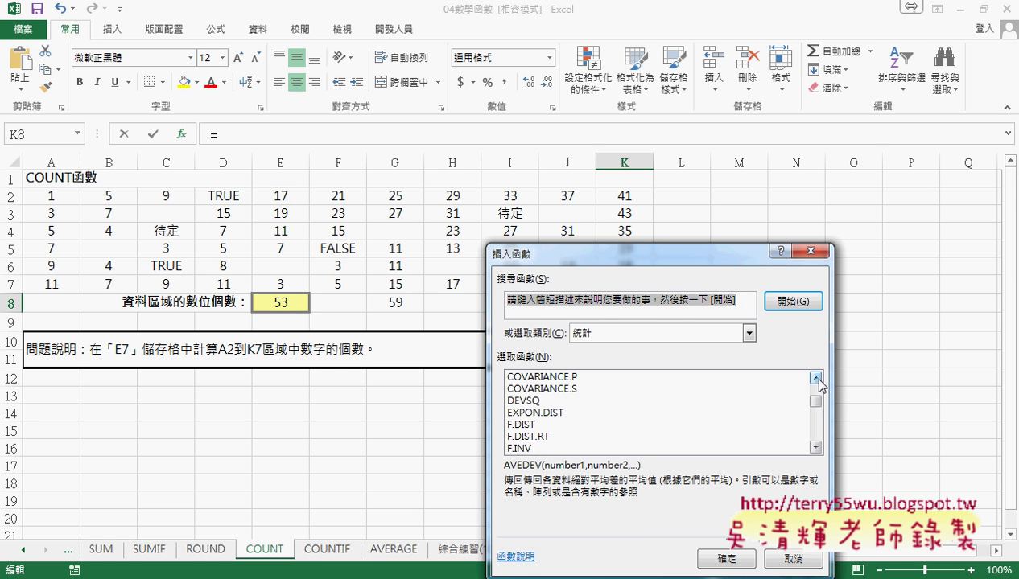
{"action": "left_click", "coordinate": [815, 378]}
{"action": "left_click", "coordinate": [539, 389]}
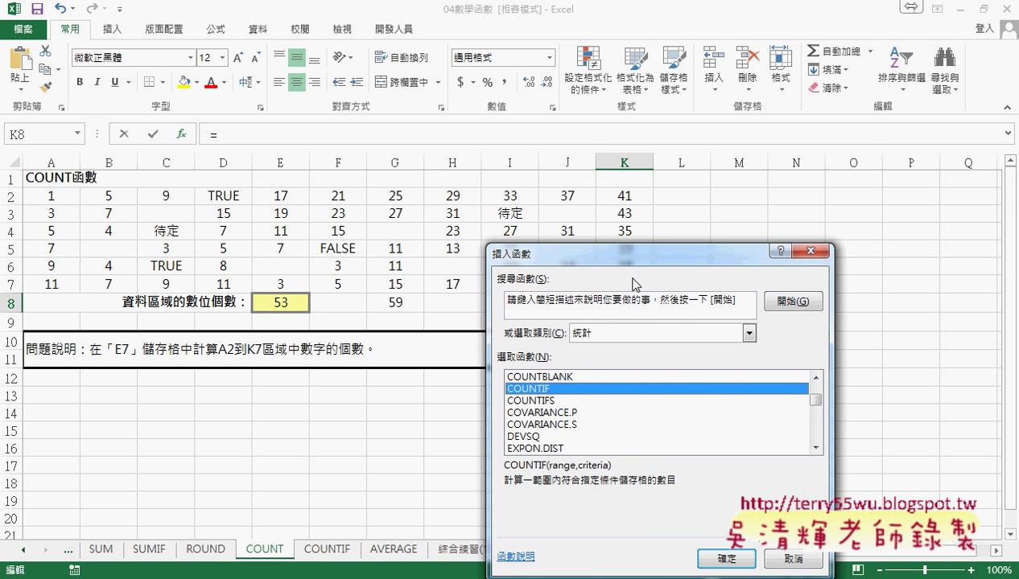
{"action": "left_click_drag", "start_coordinate": [640, 256], "coordinate": [795, 153]}
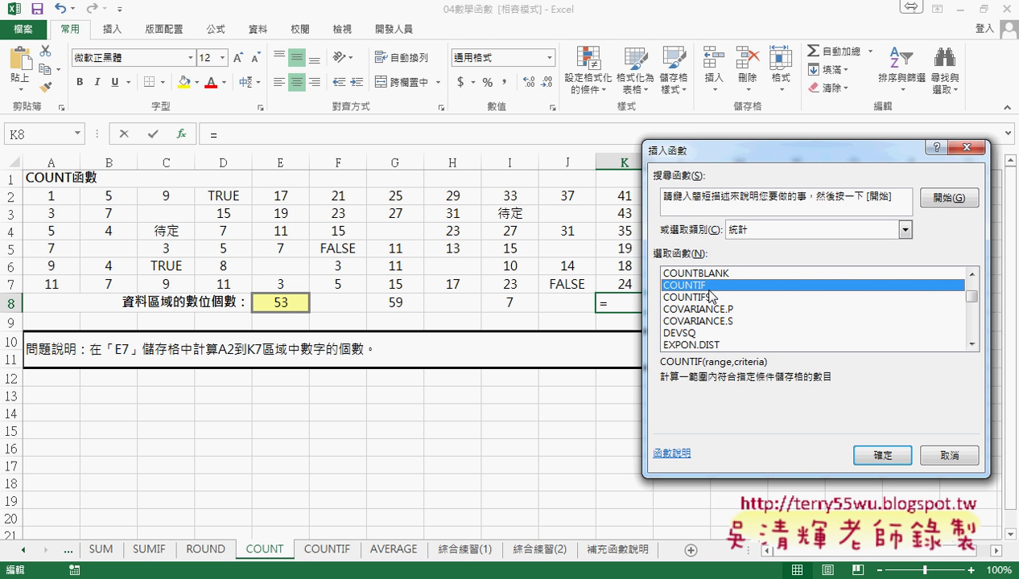
{"action": "left_click", "coordinate": [703, 298]}
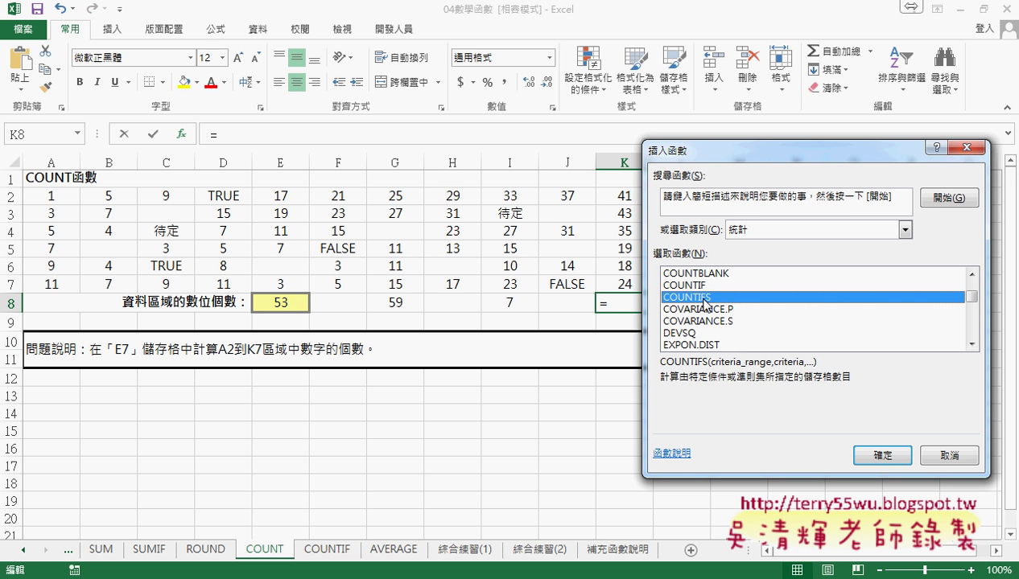
{"action": "left_click", "coordinate": [694, 286]}
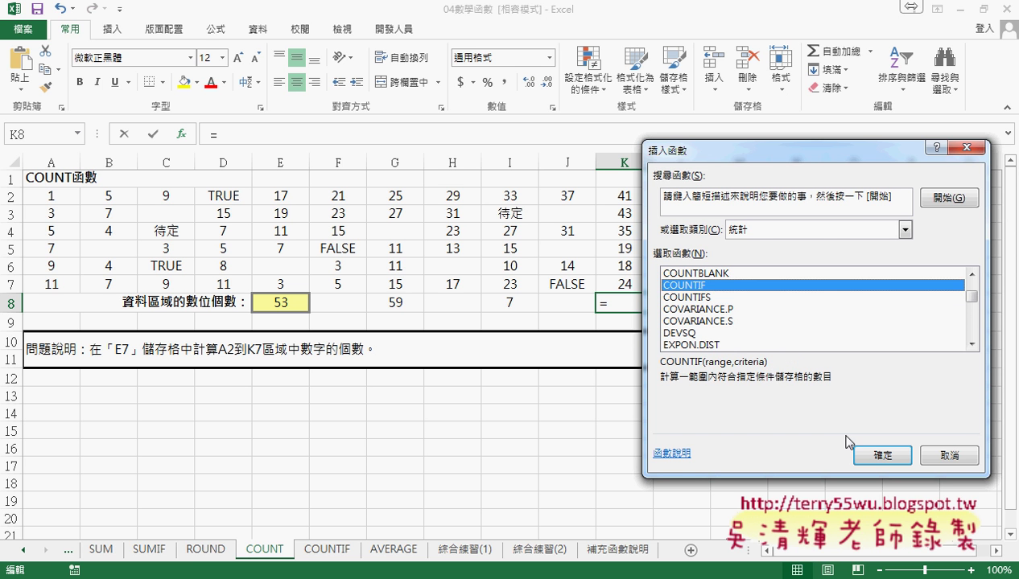
{"action": "left_click", "coordinate": [878, 456]}
- Give K8's COUNTIF range A2:K7 and criterion >10 for 32, then select E8:K8
{"action": "left_click_drag", "start_coordinate": [667, 197], "coordinate": [319, 331]}
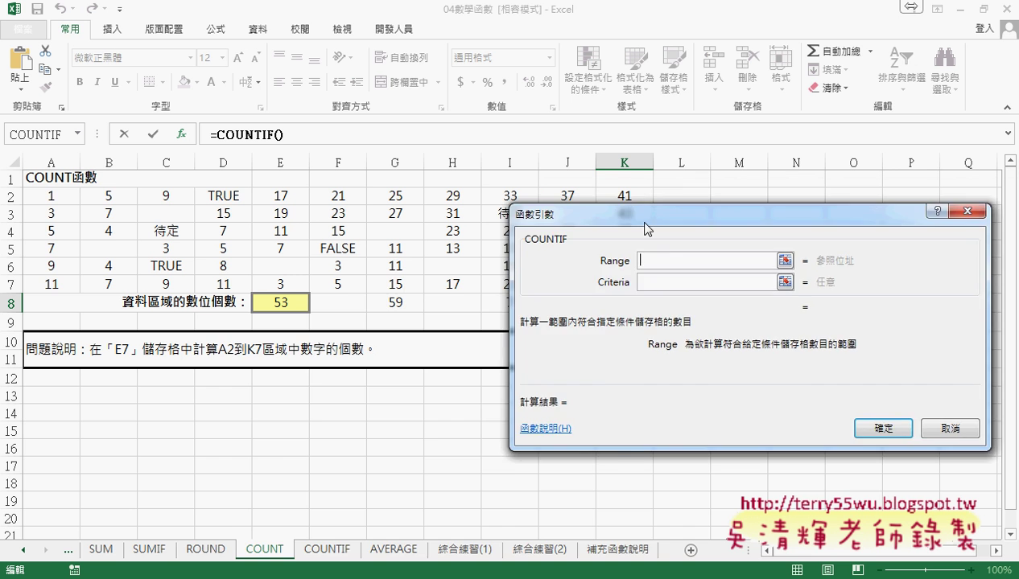
{"action": "left_click_drag", "start_coordinate": [51, 197], "coordinate": [622, 282]}
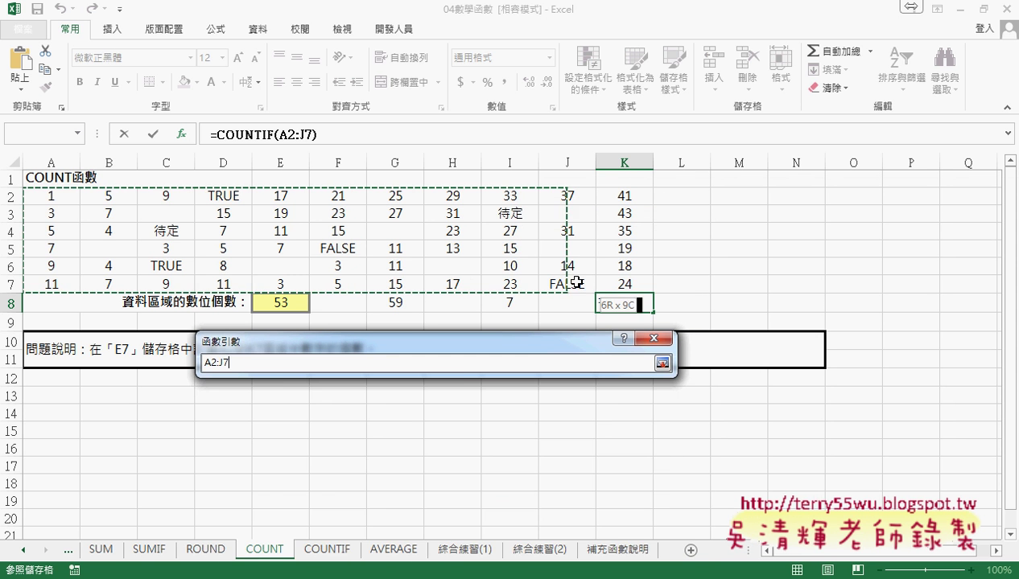
{"action": "left_click", "coordinate": [351, 412]}
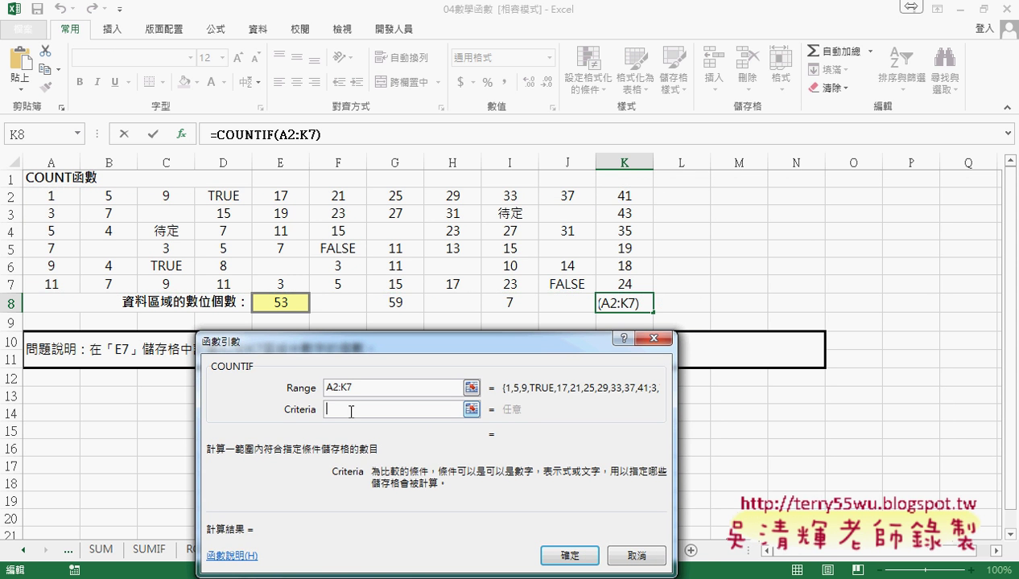
{"action": "type", "text": ">10"}
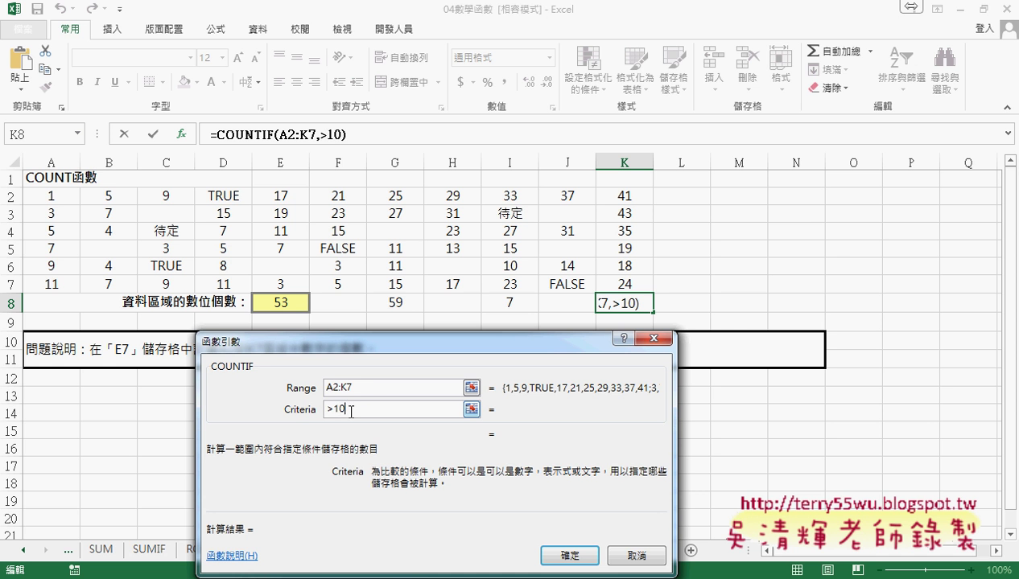
{"action": "left_click", "coordinate": [364, 387]}
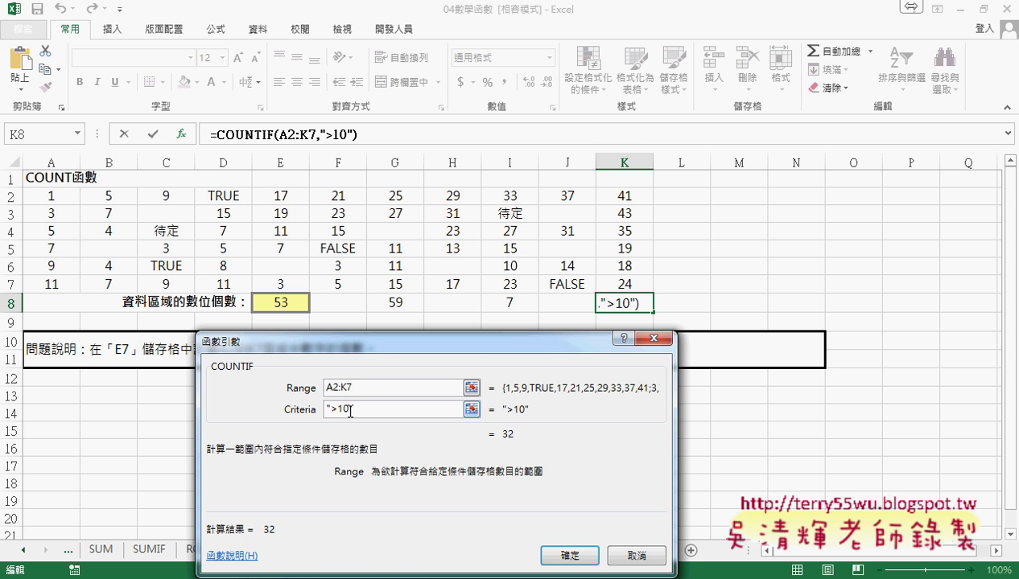
{"action": "left_click_drag", "start_coordinate": [349, 410], "coordinate": [331, 412]}
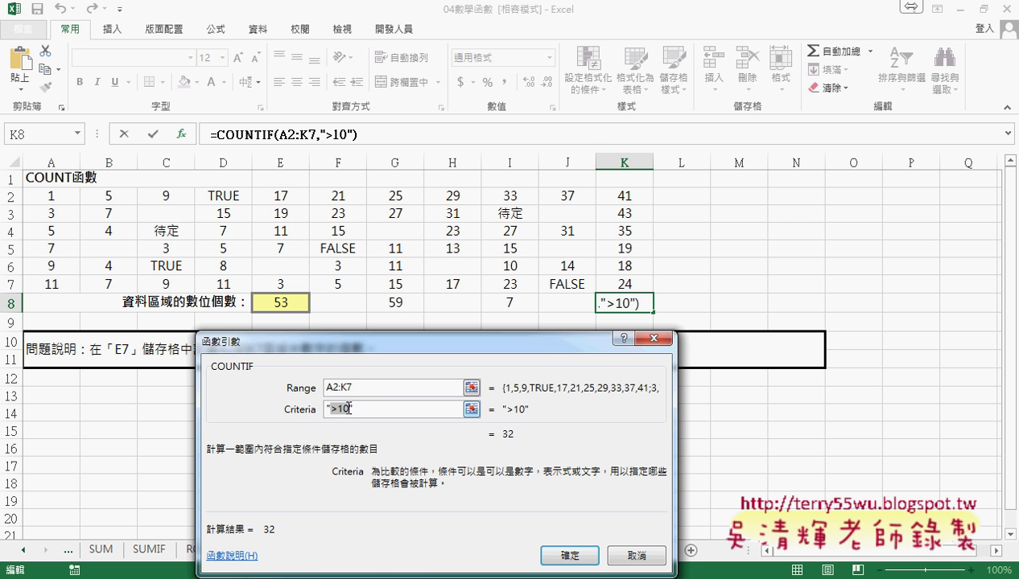
{"action": "left_click", "coordinate": [363, 409]}
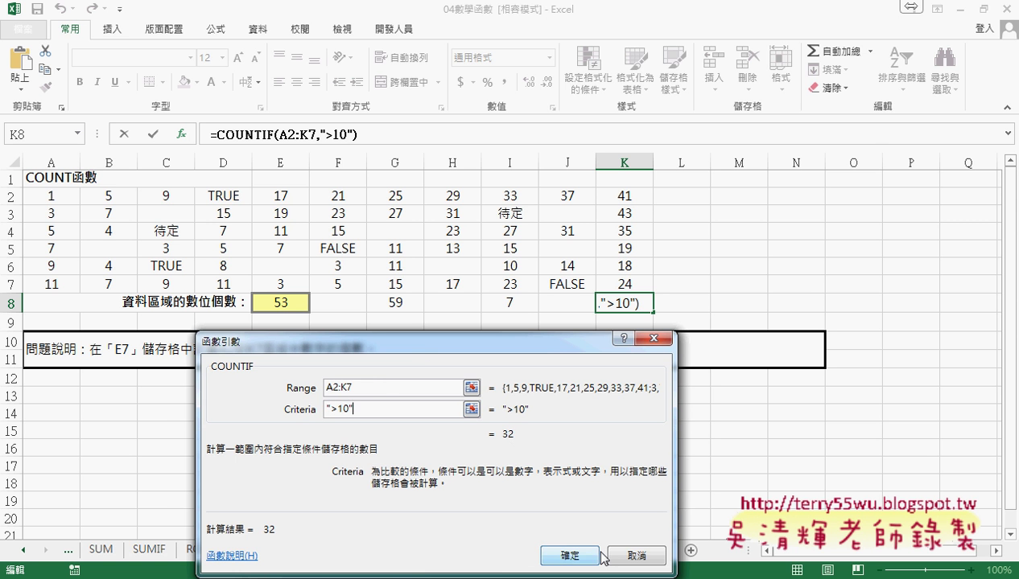
{"action": "left_click", "coordinate": [570, 556]}
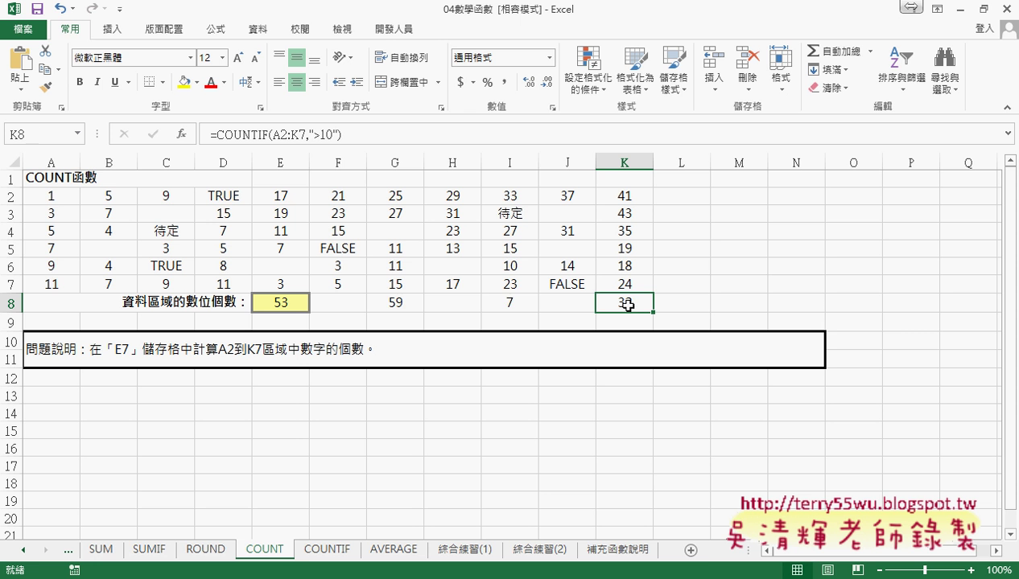
{"action": "left_click_drag", "start_coordinate": [628, 304], "coordinate": [287, 302]}
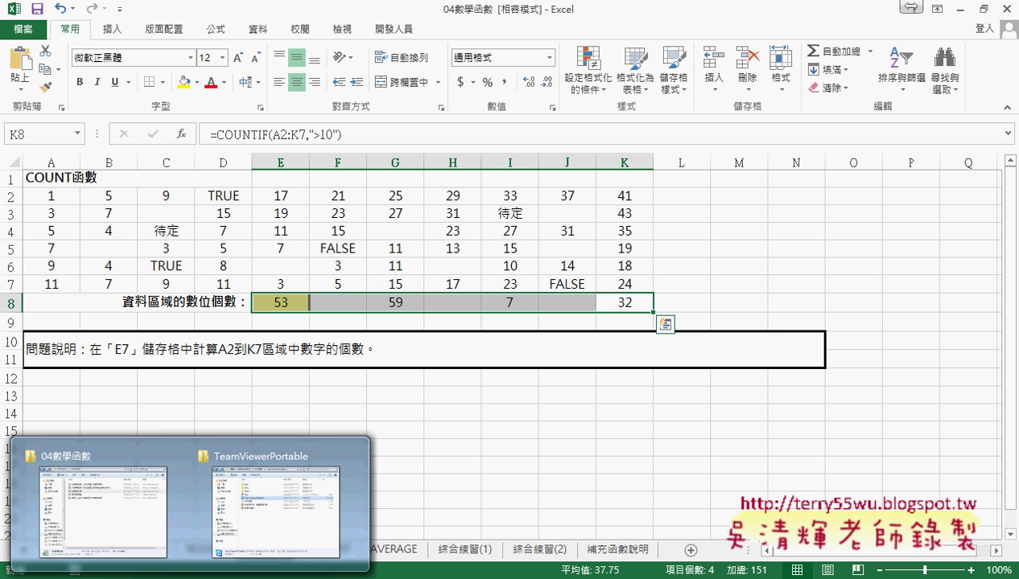
- Look over the 黑名單篩選_ and COUNTIF example files in 04數學函數, then view the COUNTIF sheet
{"action": "left_click", "coordinate": [98, 538]}
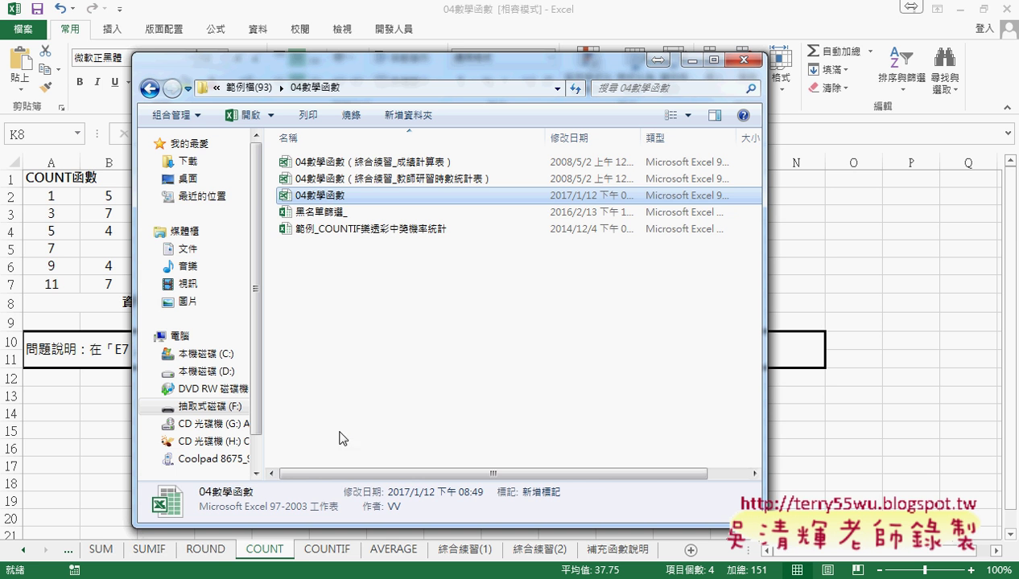
{"action": "left_click", "coordinate": [358, 214]}
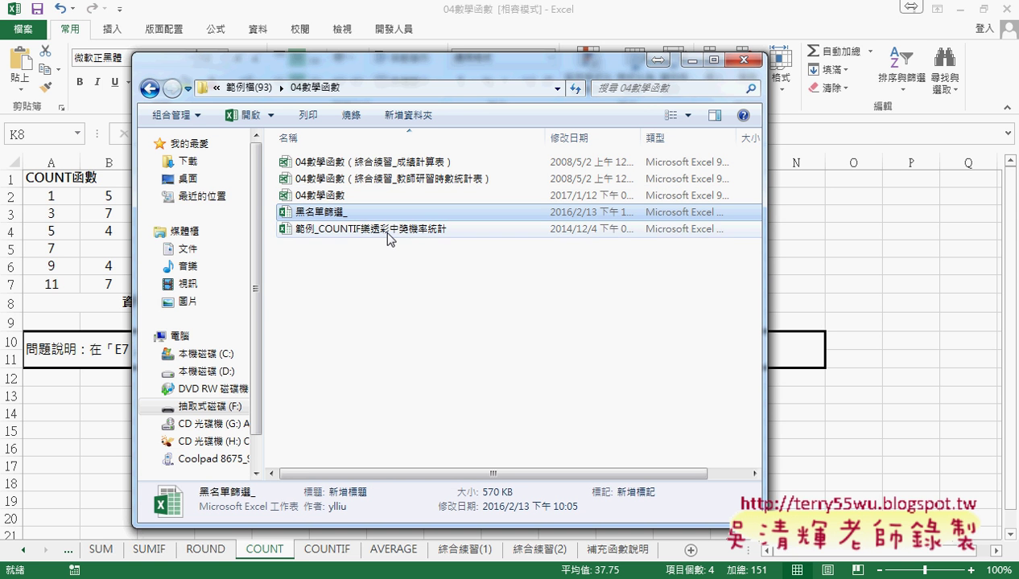
{"action": "left_click", "coordinate": [387, 231]}
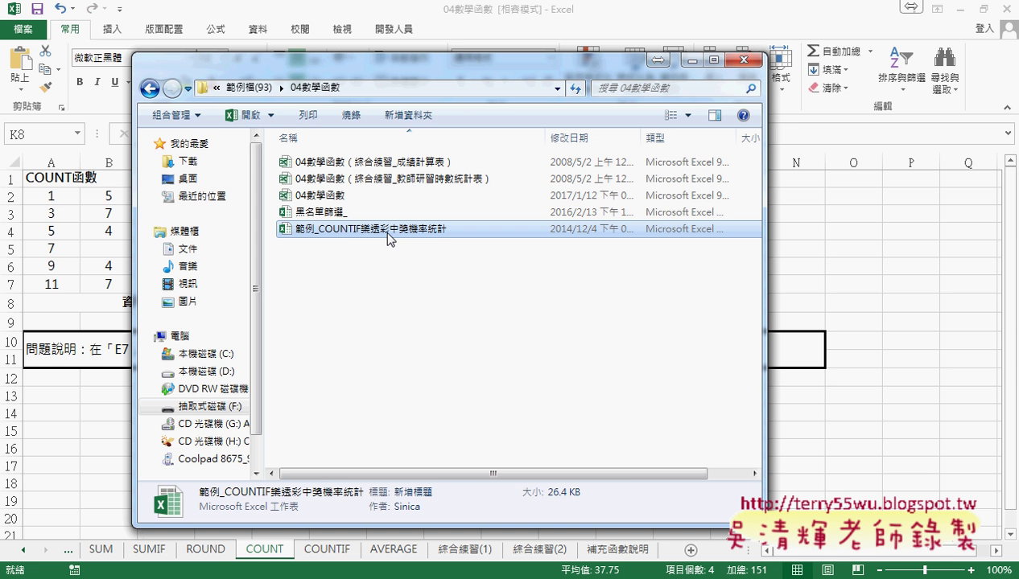
{"action": "left_click_drag", "start_coordinate": [355, 262], "coordinate": [348, 211]}
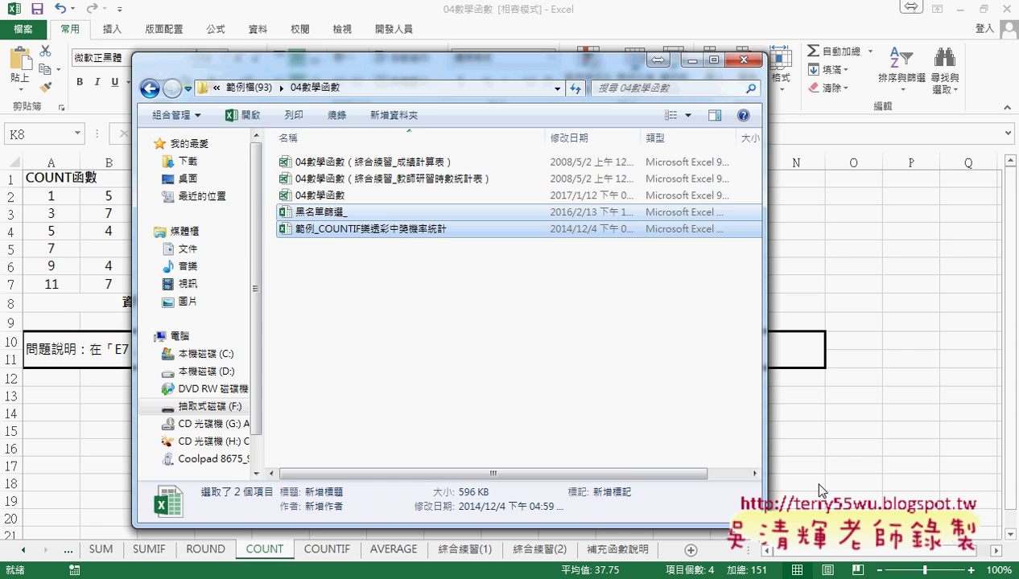
{"action": "key", "text": "Escape"}
{"action": "left_click", "coordinate": [329, 550]}
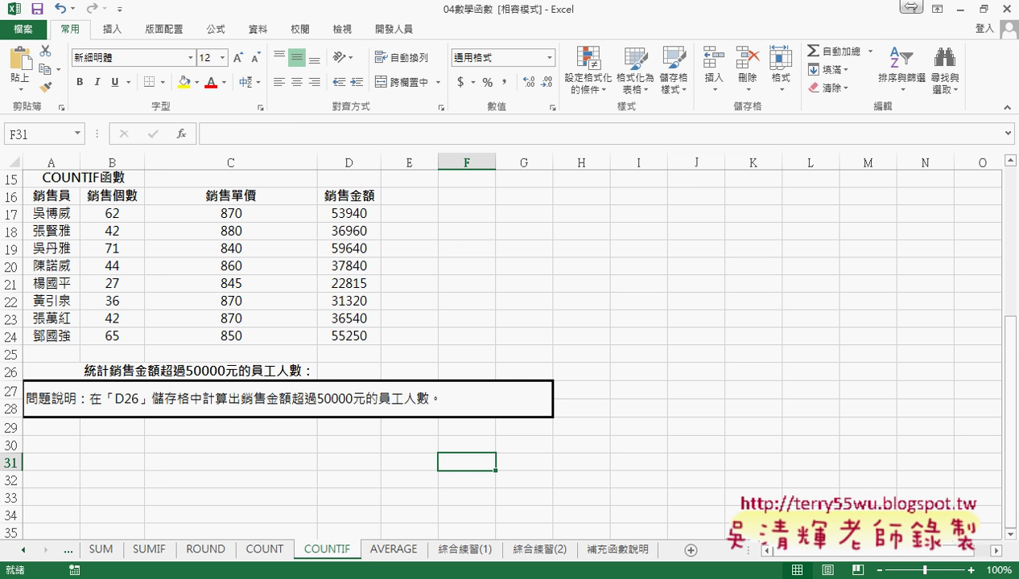
- Return to the 04數學函數 folder, open 黑名單篩選_, and minimize Excel
{"action": "left_click", "coordinate": [84, 525]}
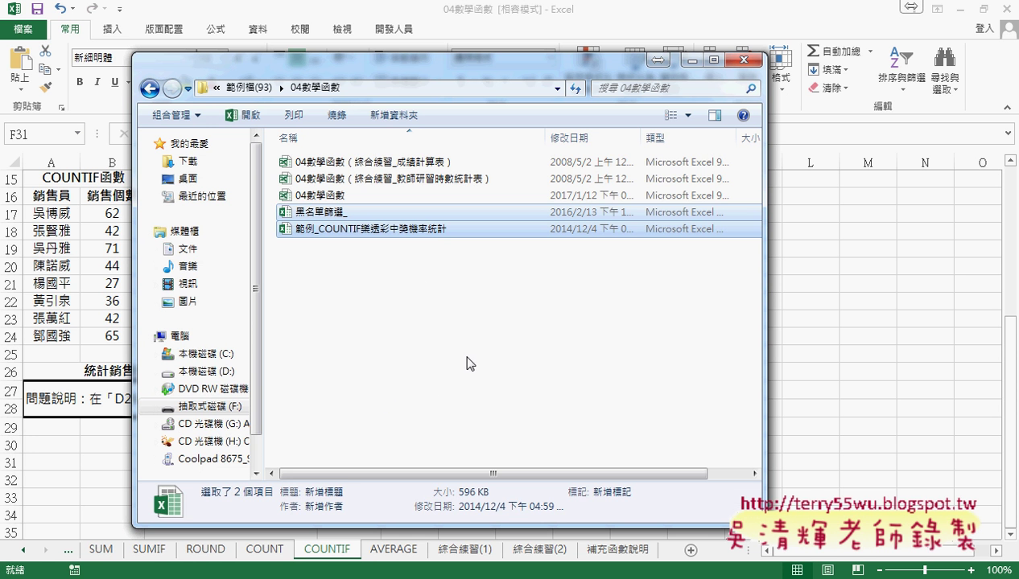
{"action": "left_click", "coordinate": [419, 284]}
{"action": "double_click", "coordinate": [329, 214]}
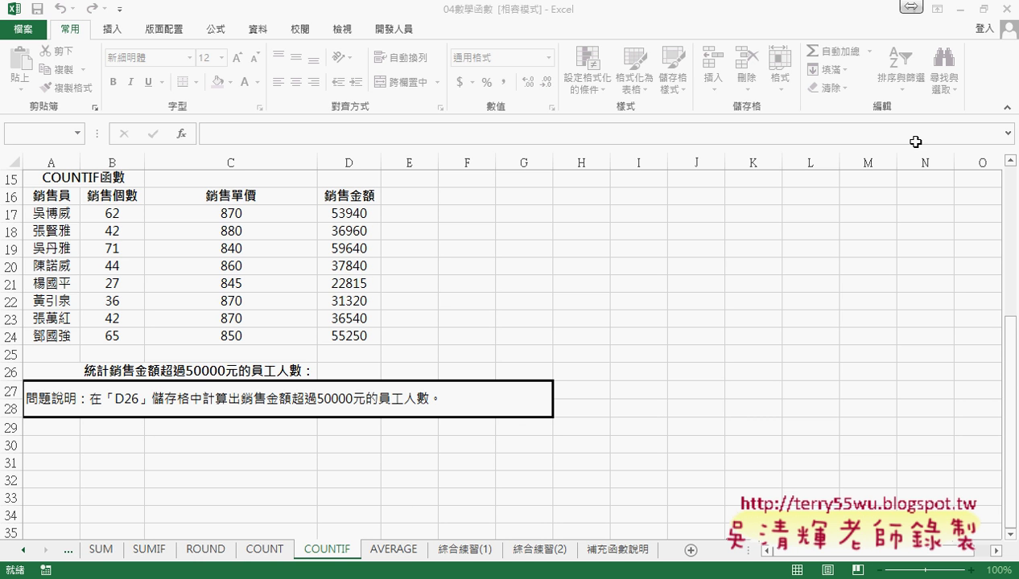
{"action": "left_click", "coordinate": [963, 13]}
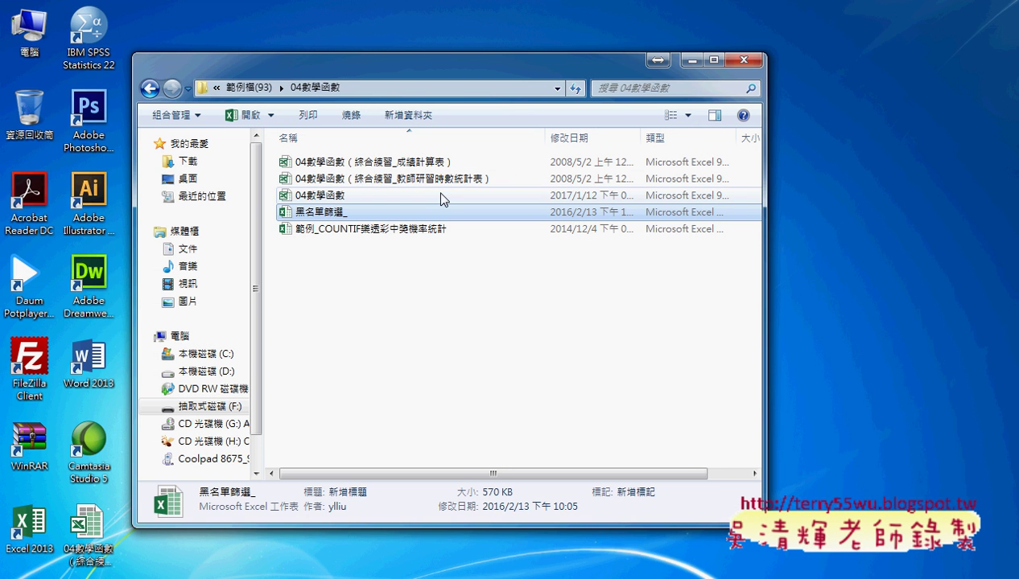
- Open 黑名單篩選_ and confirm the blacklist ends at row 22223 and the query list at row 1000
{"action": "double_click", "coordinate": [422, 214]}
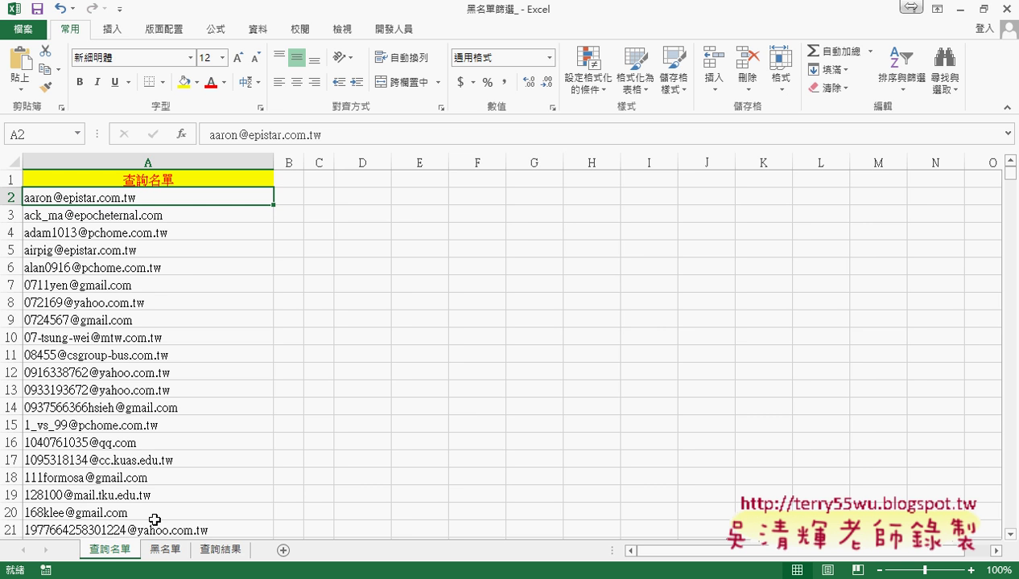
{"action": "left_click", "coordinate": [166, 552]}
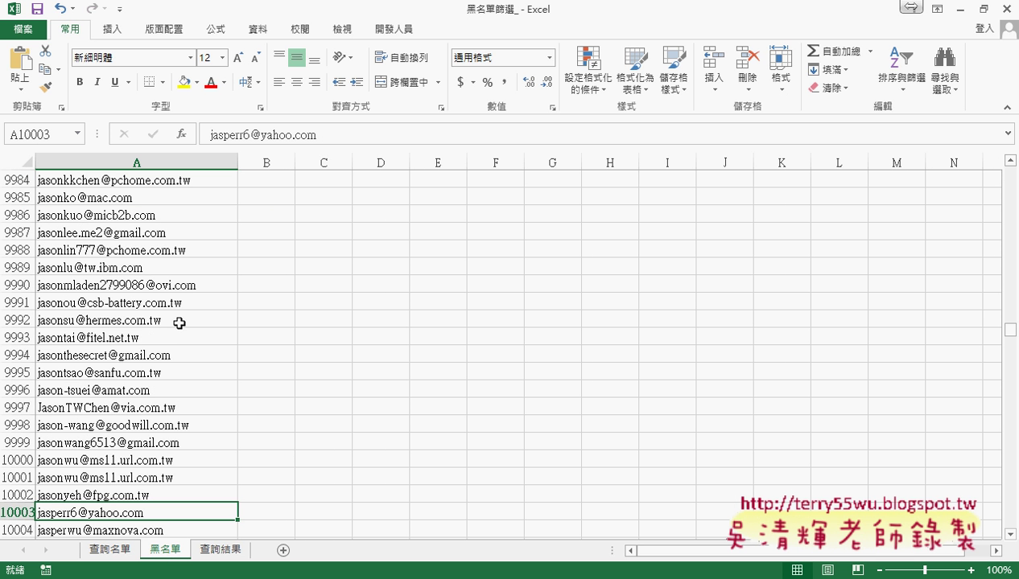
{"action": "key", "text": "ctrl+Home"}
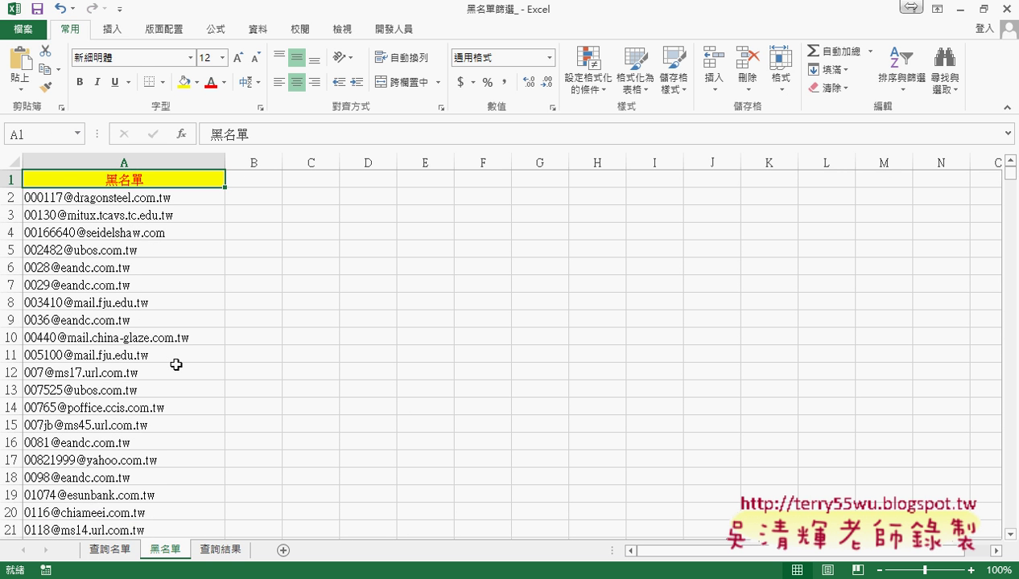
{"action": "key", "text": "ctrl+Down"}
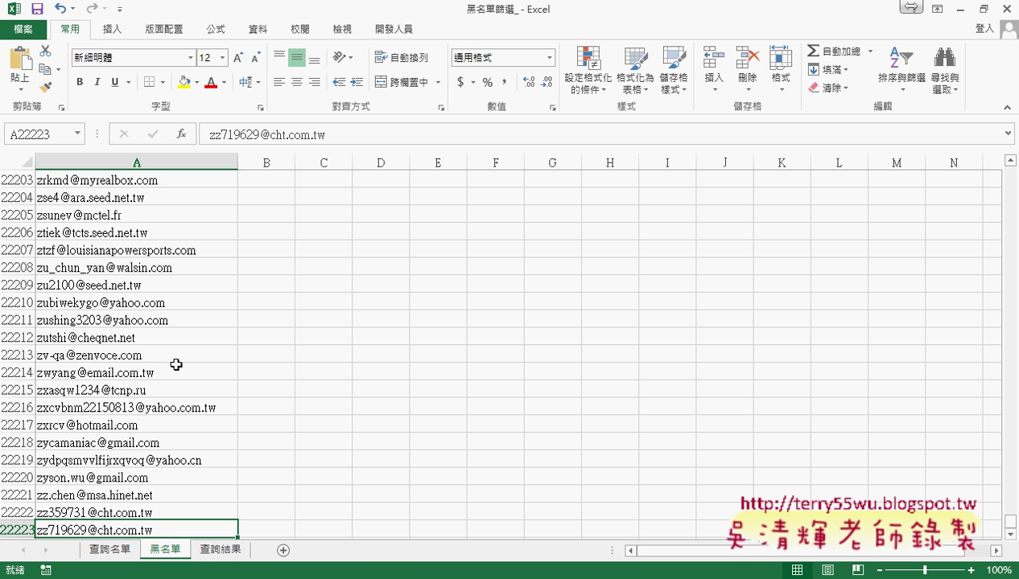
{"action": "left_click", "coordinate": [110, 550]}
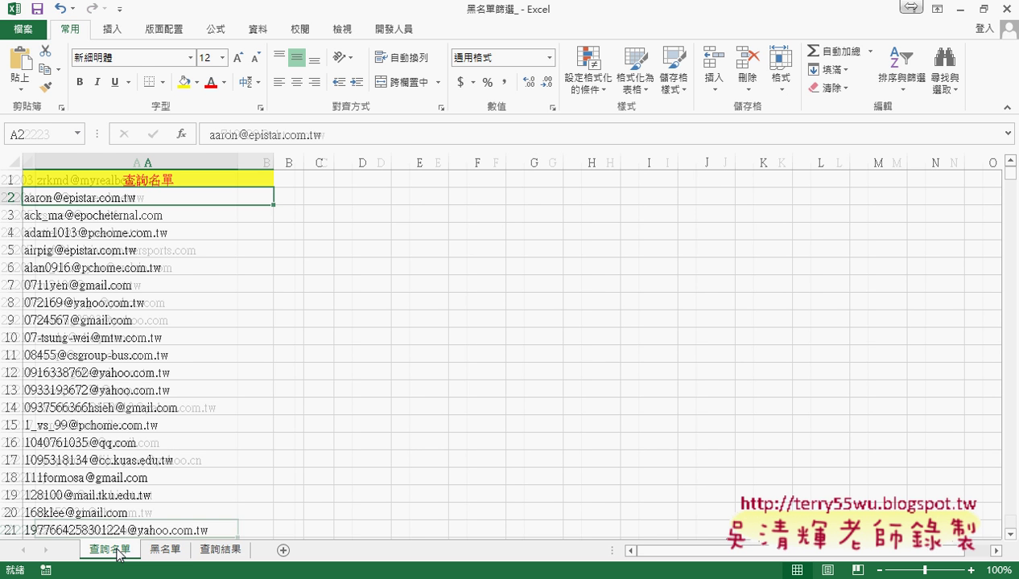
{"action": "key", "text": "ctrl+Down"}
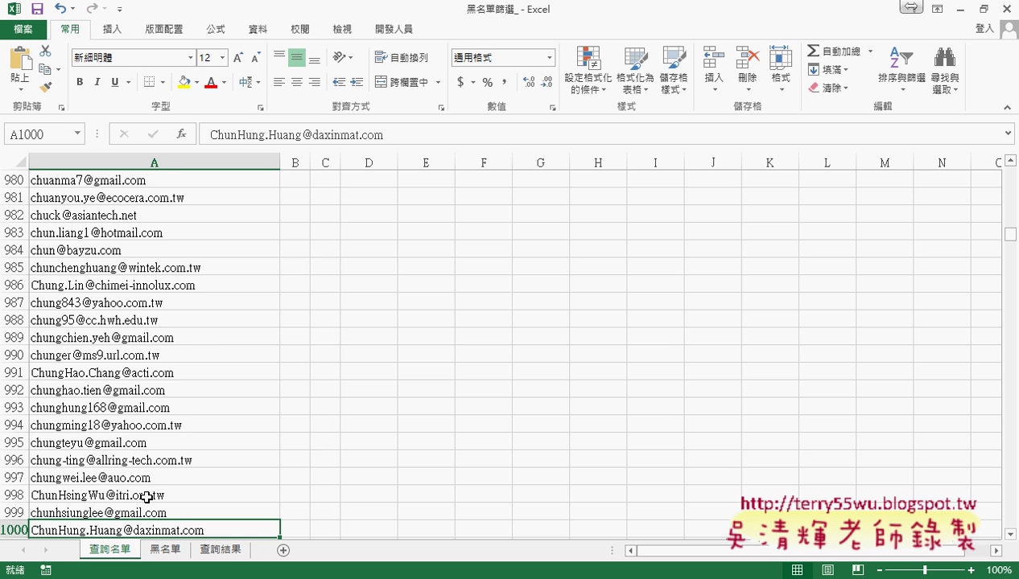
{"action": "key", "text": "ctrl+Home"}
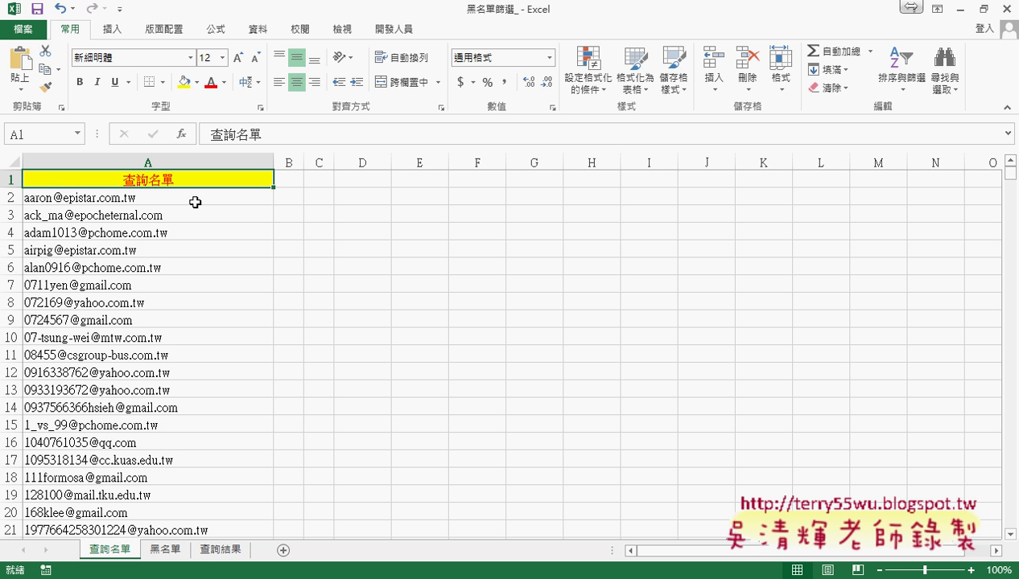
{"action": "left_click", "coordinate": [194, 201]}
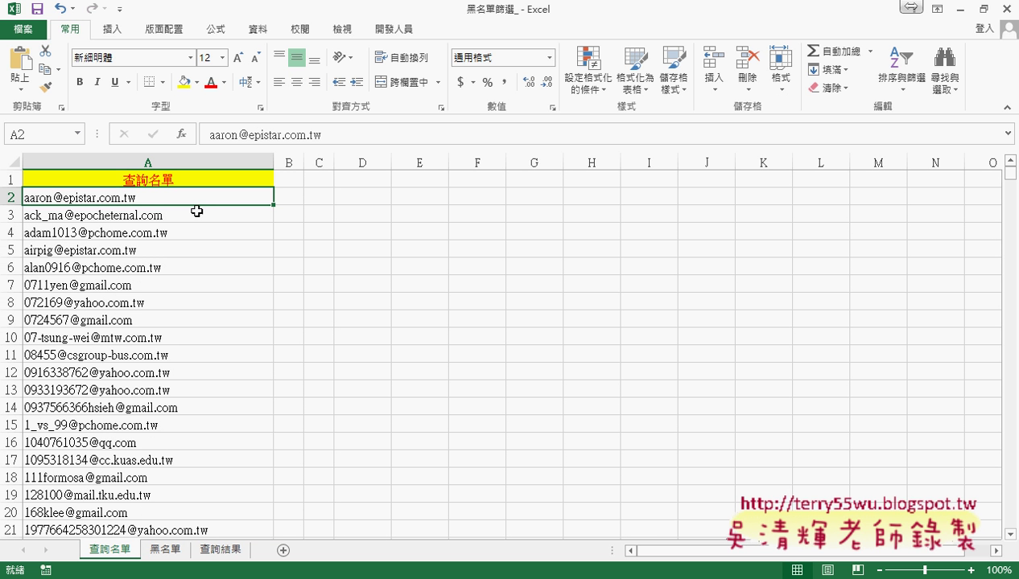
{"action": "left_click", "coordinate": [223, 551]}
{"action": "left_click", "coordinate": [152, 182]}
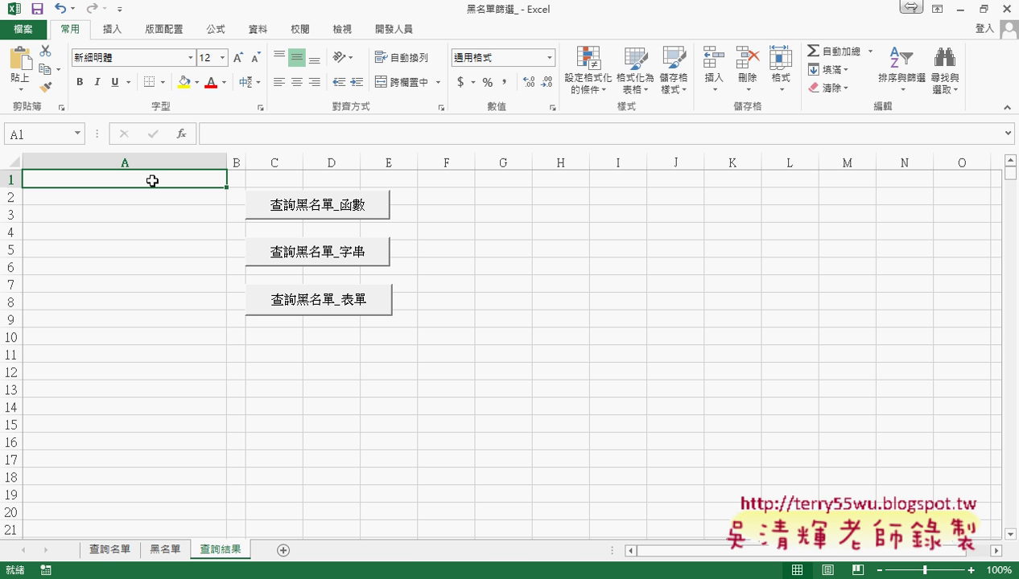
{"action": "left_click", "coordinate": [123, 554]}
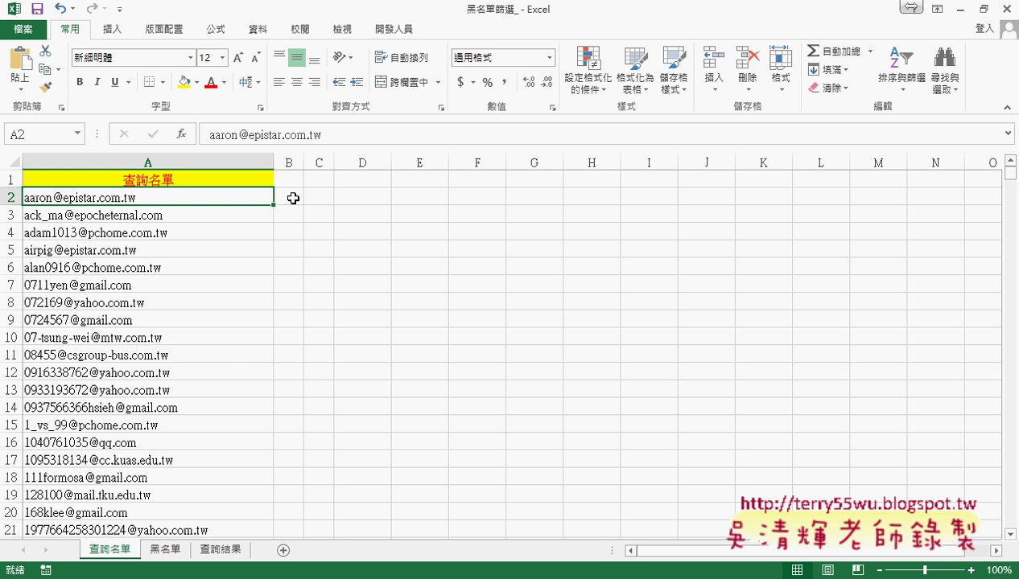
- On the 黑名單 sheet, select A1 through A22223 using Ctrl+Shift+Down
{"action": "left_click", "coordinate": [168, 550]}
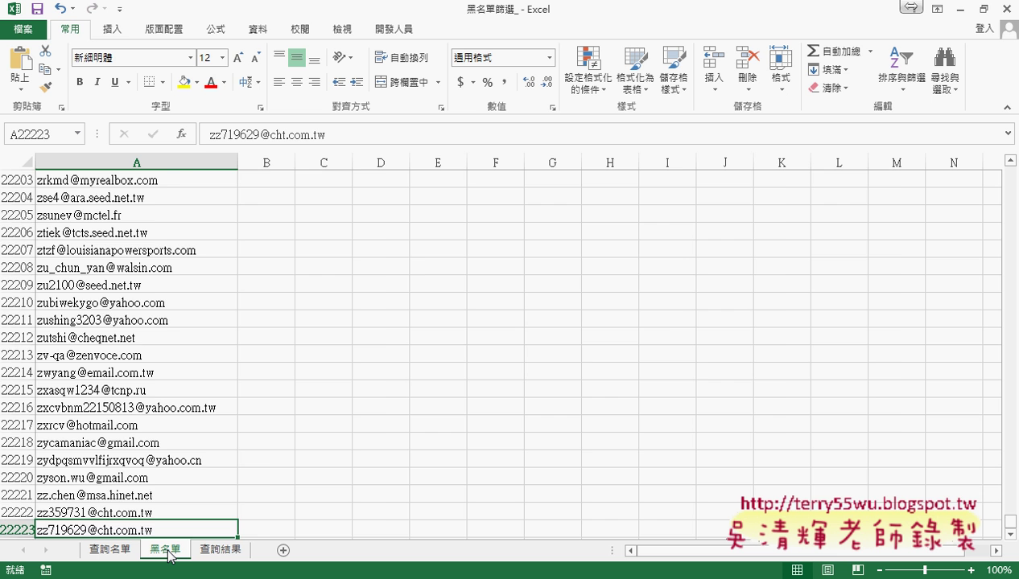
{"action": "key", "text": "ctrl+Home"}
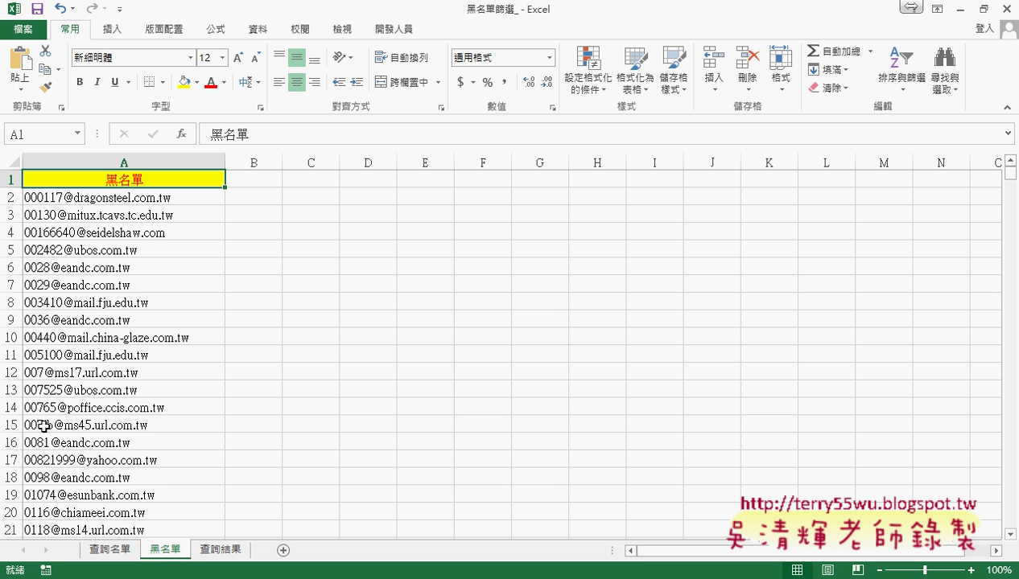
{"action": "mouse_move", "coordinate": [114, 199]}
{"action": "left_mouse_down"}
{"action": "mouse_move", "coordinate": [214, 524]}
{"action": "mouse_move", "coordinate": [206, 322]}
{"action": "left_mouse_up"}
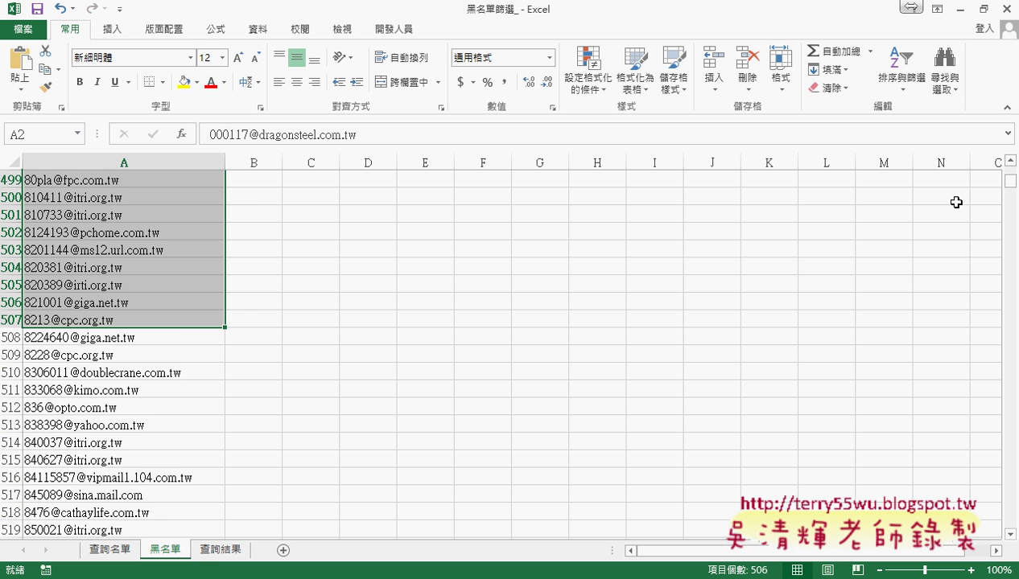
{"action": "left_click_drag", "start_coordinate": [1011, 182], "coordinate": [1010, 172]}
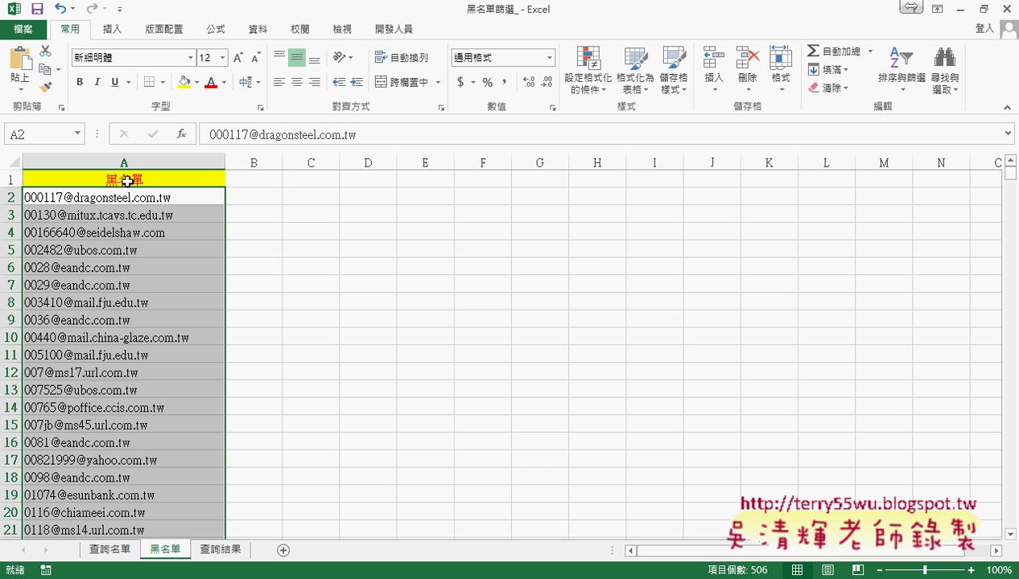
{"action": "left_click", "coordinate": [127, 182]}
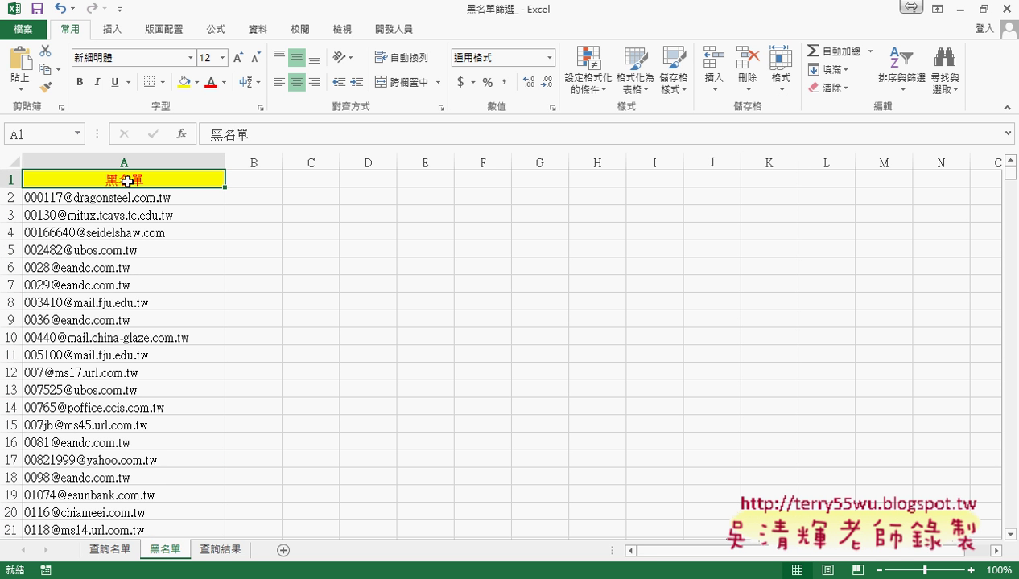
{"action": "key", "text": "ctrl+shift+Down"}
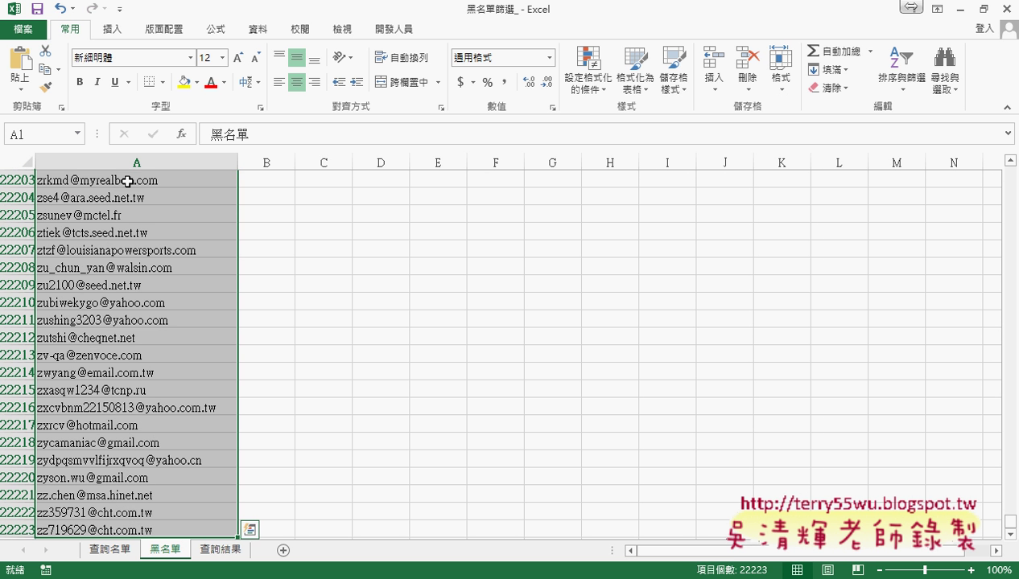
- Bring up 公式 > 從選取範圍建立 for the blacklist column, with 頂端列 as the name source
{"action": "left_click", "coordinate": [216, 29]}
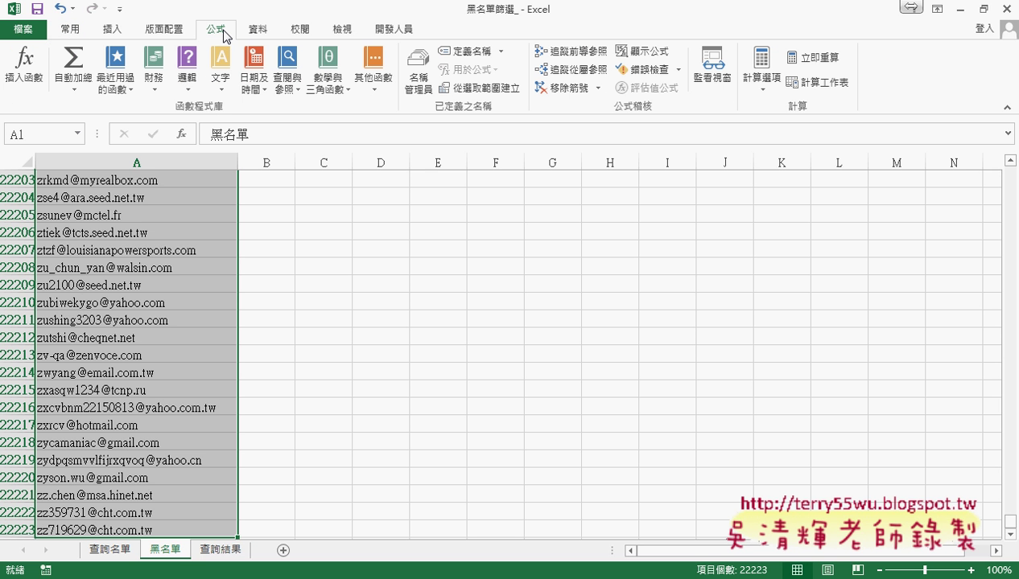
{"action": "left_click", "coordinate": [477, 88]}
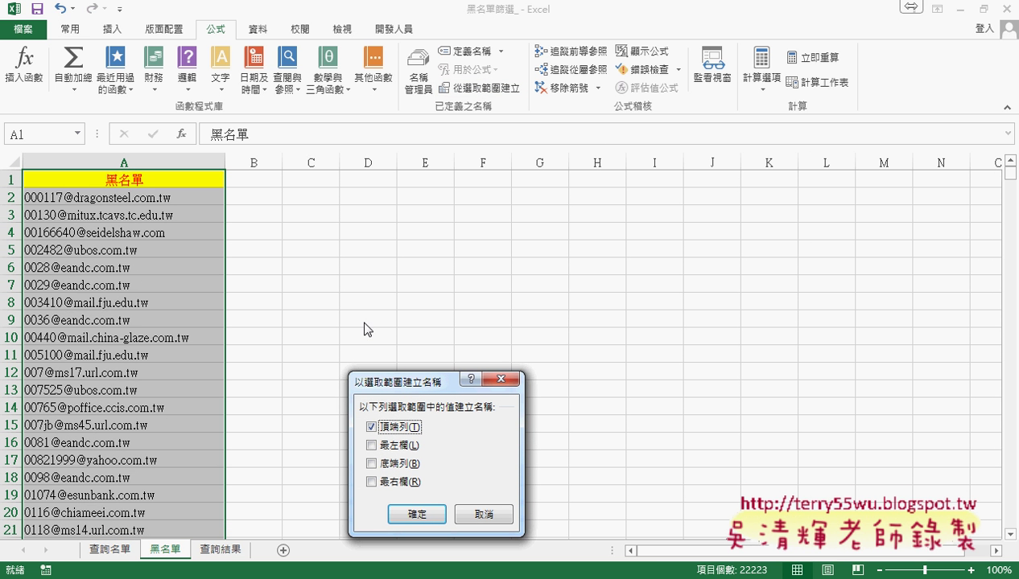
{"action": "mouse_move", "coordinate": [418, 382]}
{"action": "left_mouse_down"}
{"action": "mouse_move", "coordinate": [354, 215]}
{"action": "mouse_move", "coordinate": [314, 177]}
{"action": "left_mouse_up"}
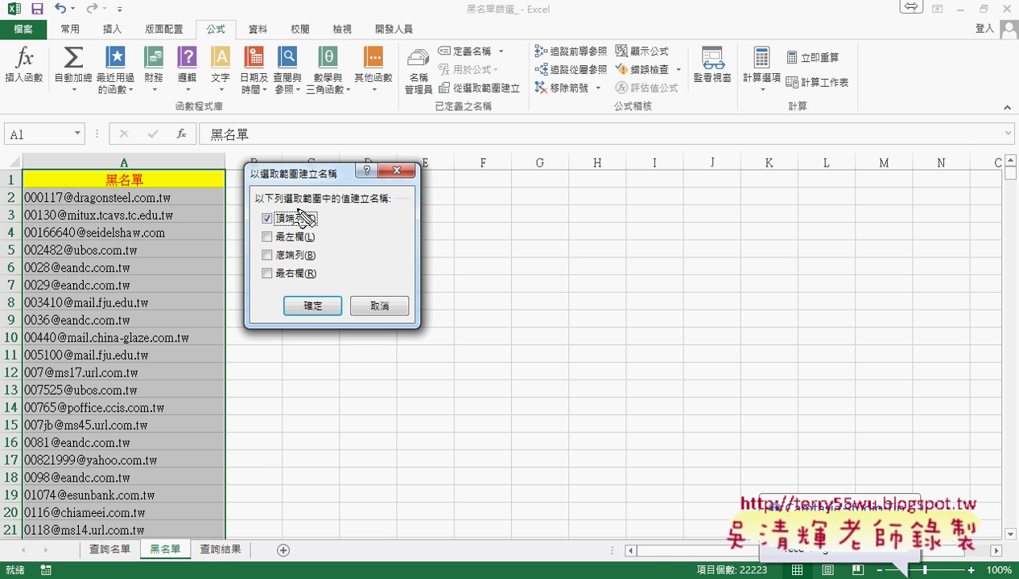
{"action": "left_click_drag", "start_coordinate": [223, 38], "coordinate": [231, 35]}
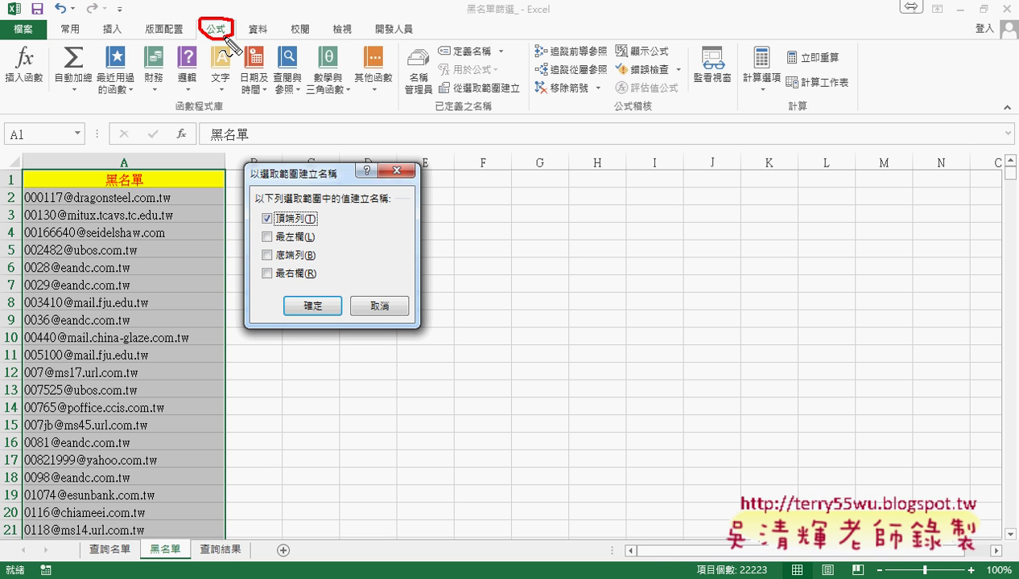
{"action": "left_click_drag", "start_coordinate": [509, 111], "coordinate": [522, 84]}
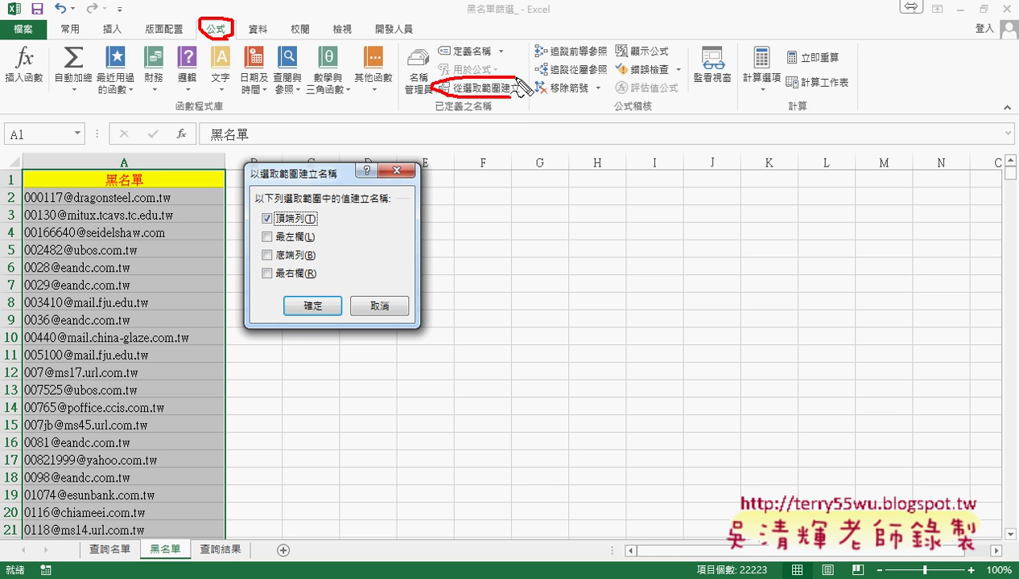
{"action": "left_click_drag", "start_coordinate": [103, 178], "coordinate": [106, 182]}
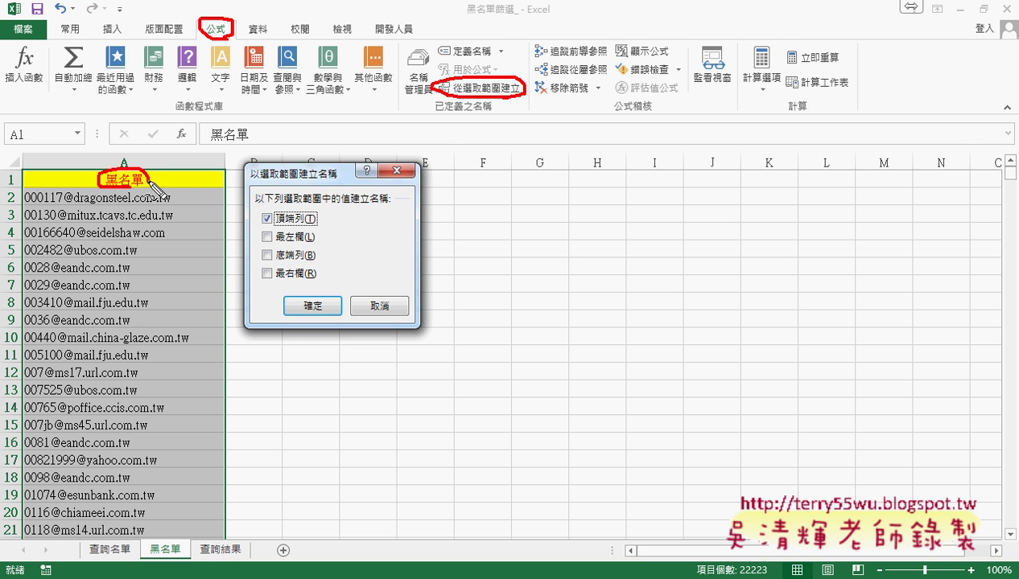
{"action": "mouse_move", "coordinate": [58, 136]}
{"action": "left_mouse_down"}
{"action": "mouse_move", "coordinate": [100, 170]}
{"action": "mouse_move", "coordinate": [130, 256]}
{"action": "left_mouse_up"}
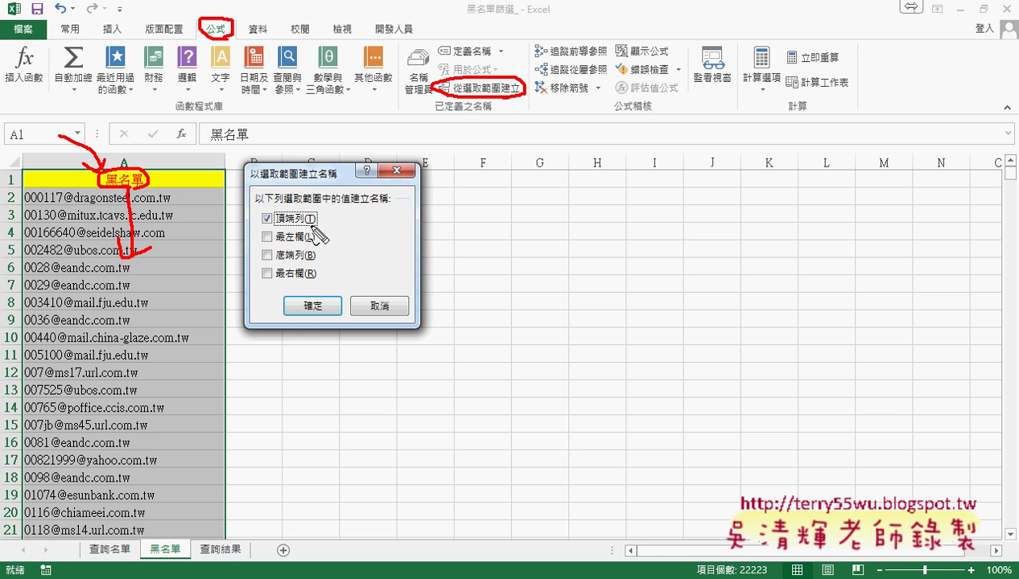
{"action": "left_click_drag", "start_coordinate": [318, 225], "coordinate": [260, 230]}
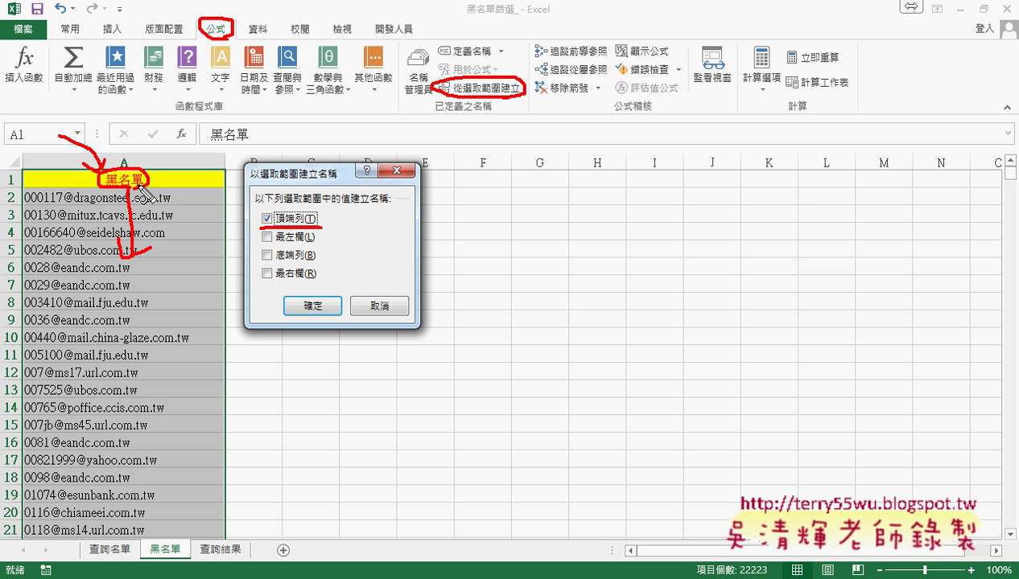
{"action": "key", "text": "Escape"}
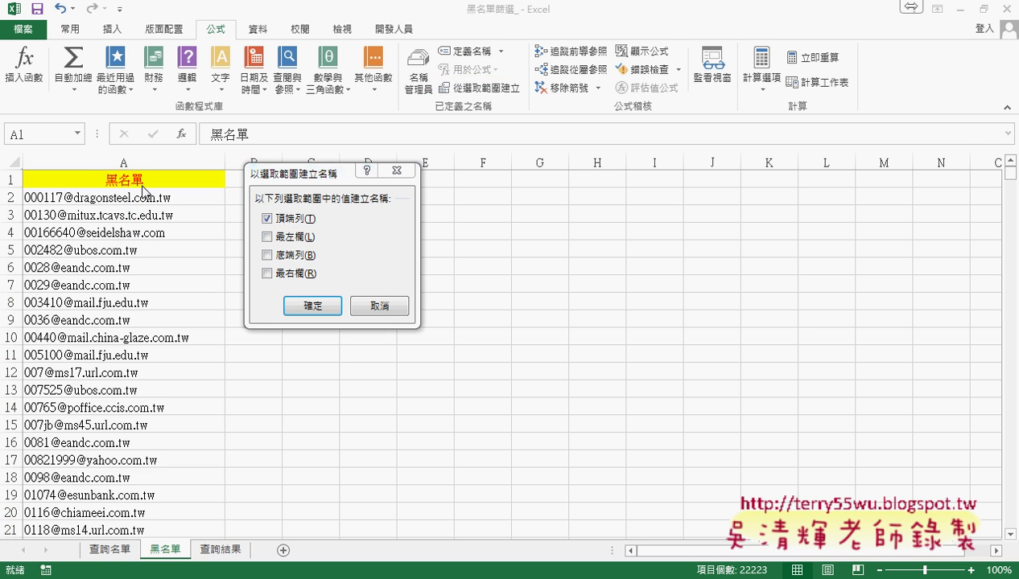
- Create the name 黑名單 and verify in 名稱管理員 it refers to 黑名單!$A$2:$A$22223
{"action": "left_click", "coordinate": [322, 305]}
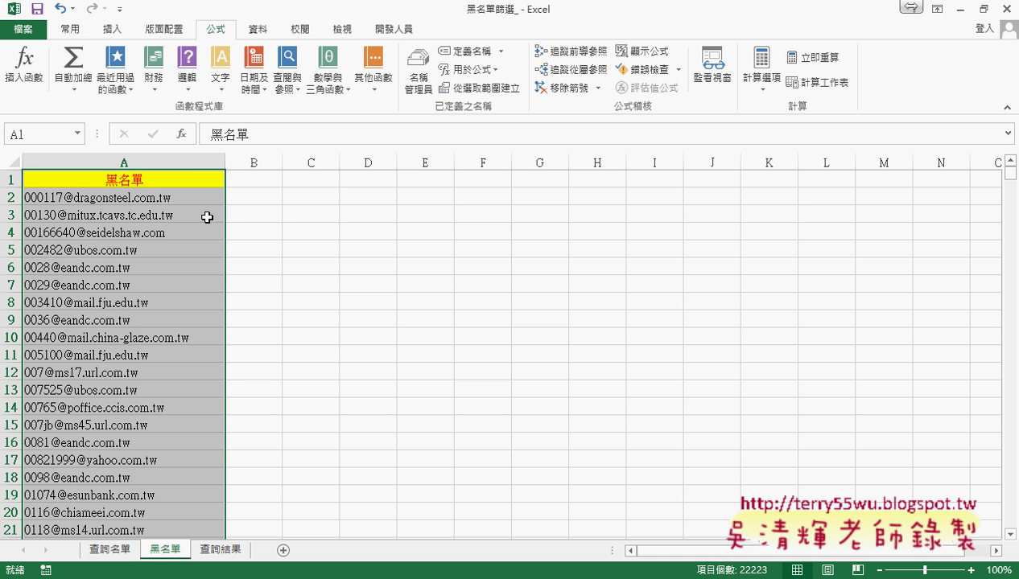
{"action": "left_click", "coordinate": [432, 91]}
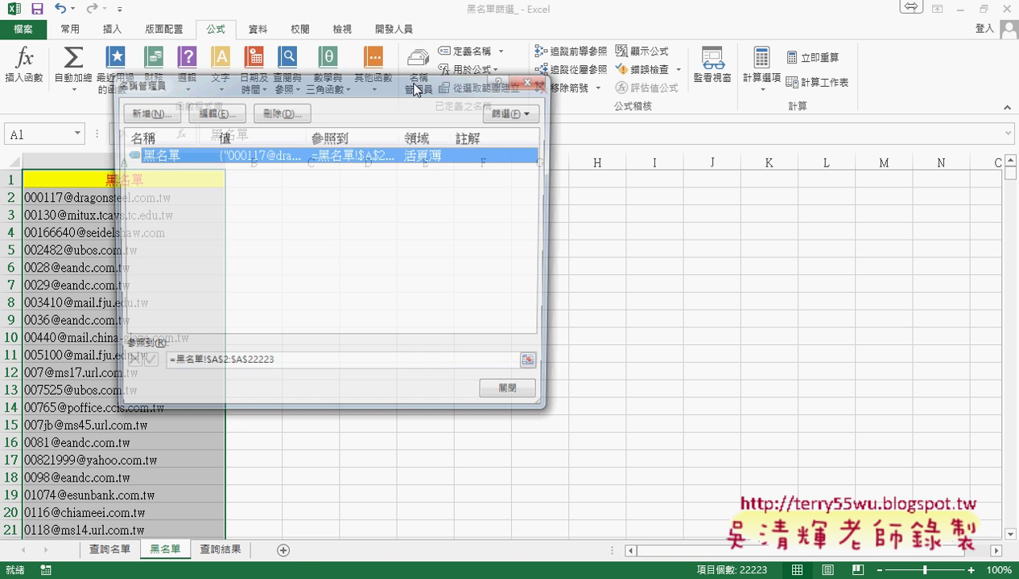
{"action": "left_click_drag", "start_coordinate": [415, 82], "coordinate": [631, 115]}
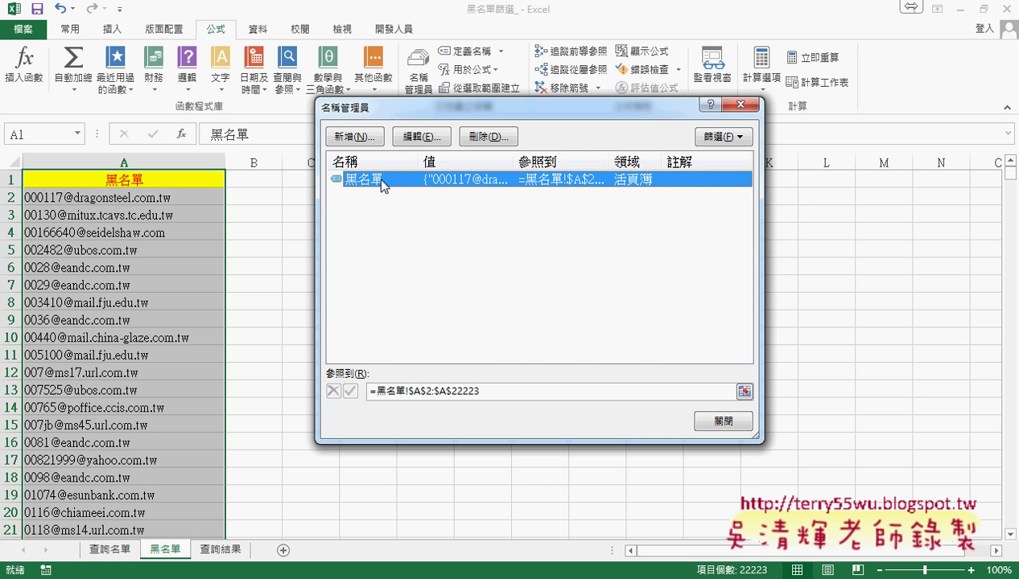
{"action": "left_click", "coordinate": [486, 390]}
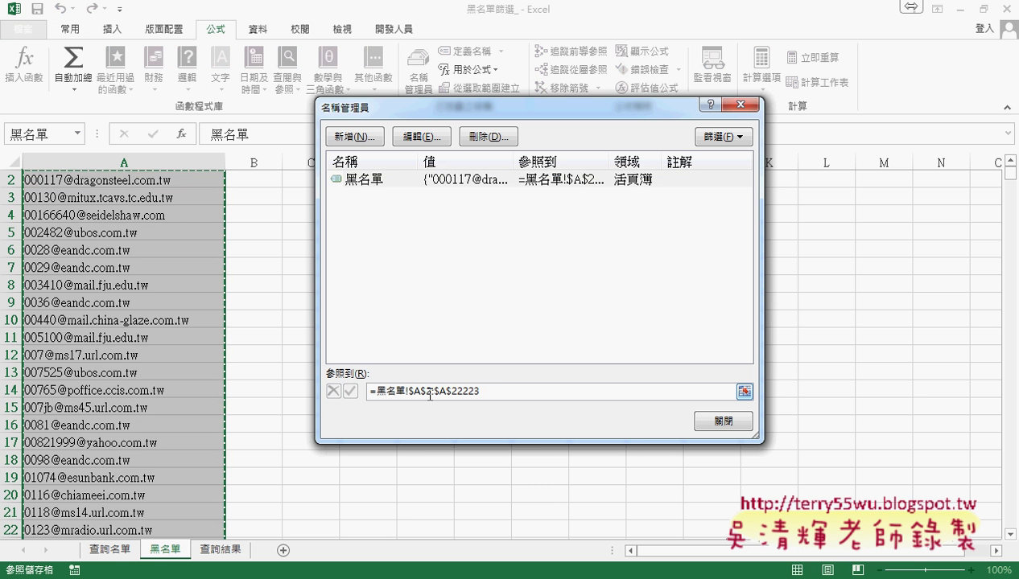
{"action": "left_click_drag", "start_coordinate": [444, 392], "coordinate": [486, 392]}
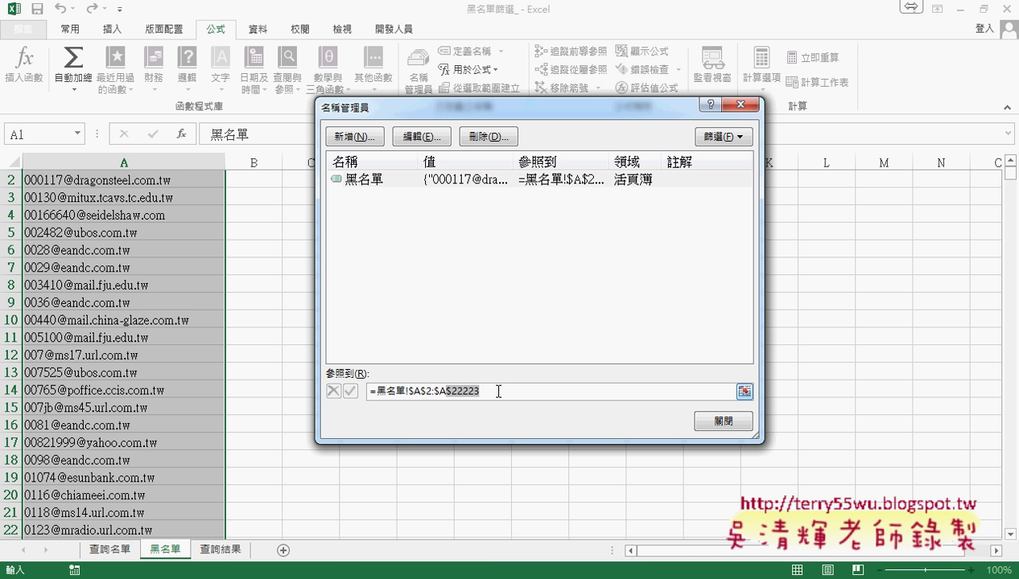
{"action": "left_click", "coordinate": [723, 421]}
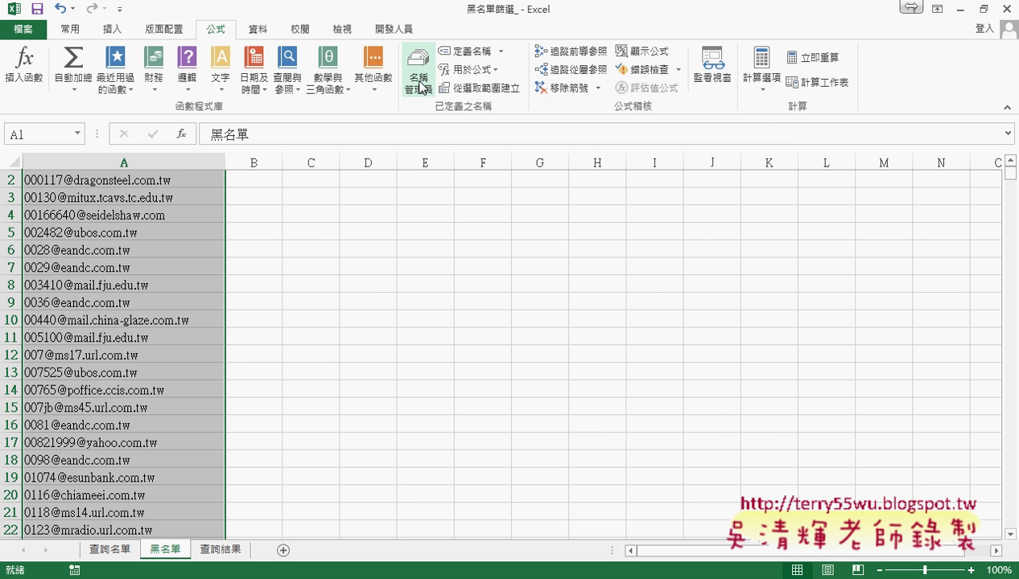
{"action": "left_click", "coordinate": [418, 80]}
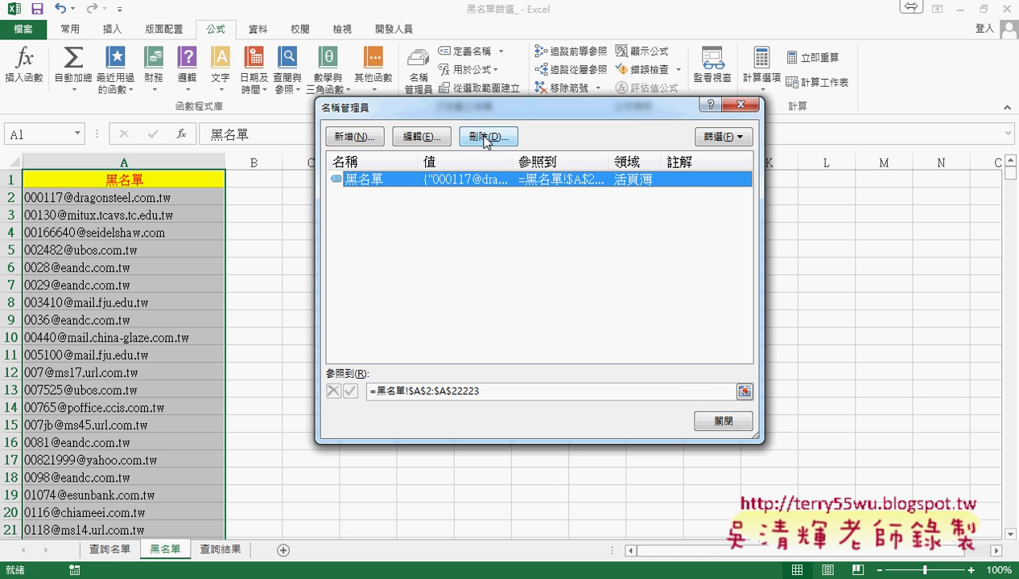
{"action": "left_click", "coordinate": [725, 421]}
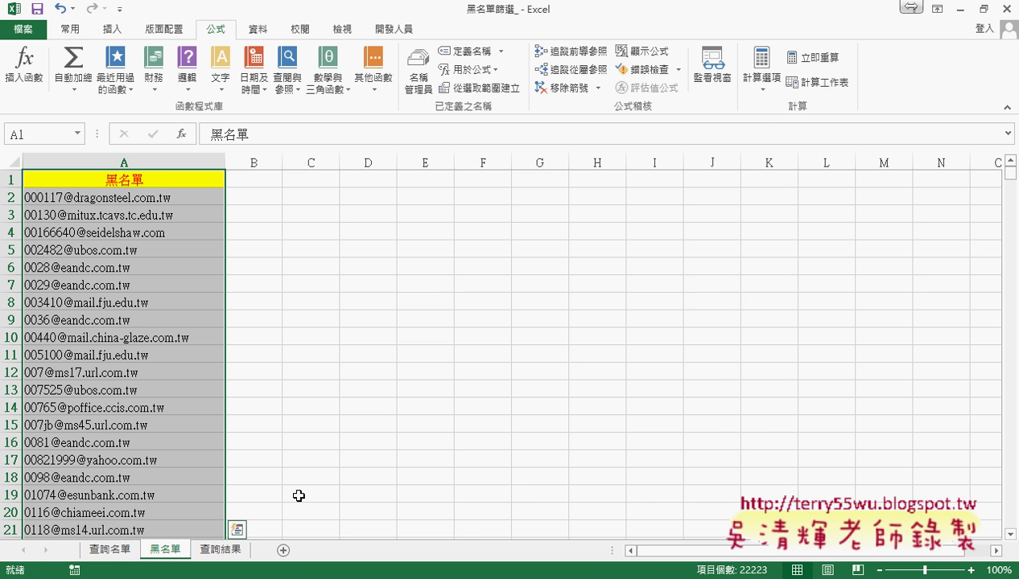
- On the 查詢名單 sheet, insert COUNTIF into cell B2 from the recently used functions
{"action": "left_click", "coordinate": [117, 551]}
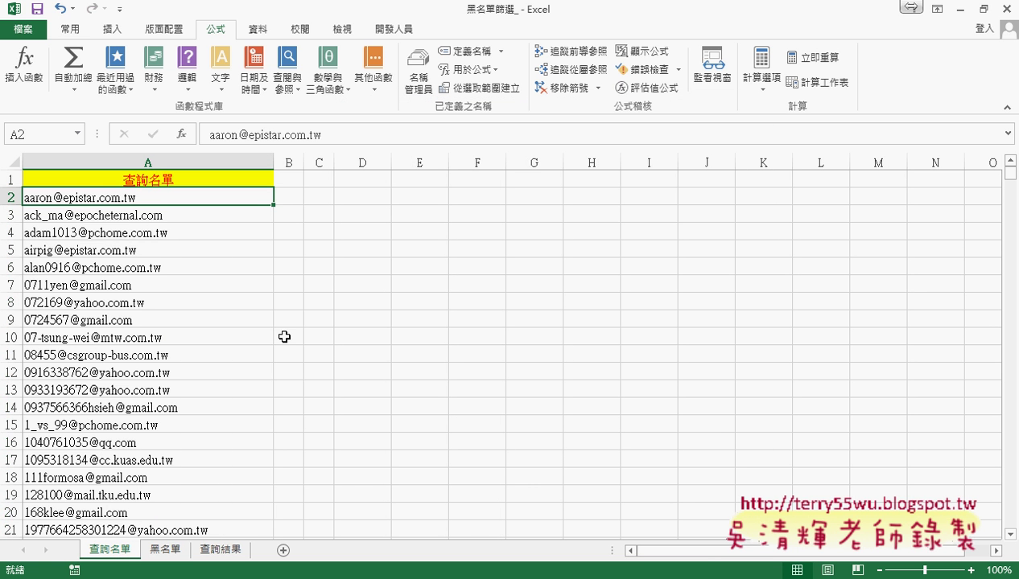
{"action": "left_click", "coordinate": [290, 198]}
{"action": "left_click", "coordinate": [161, 198]}
{"action": "left_click", "coordinate": [291, 200]}
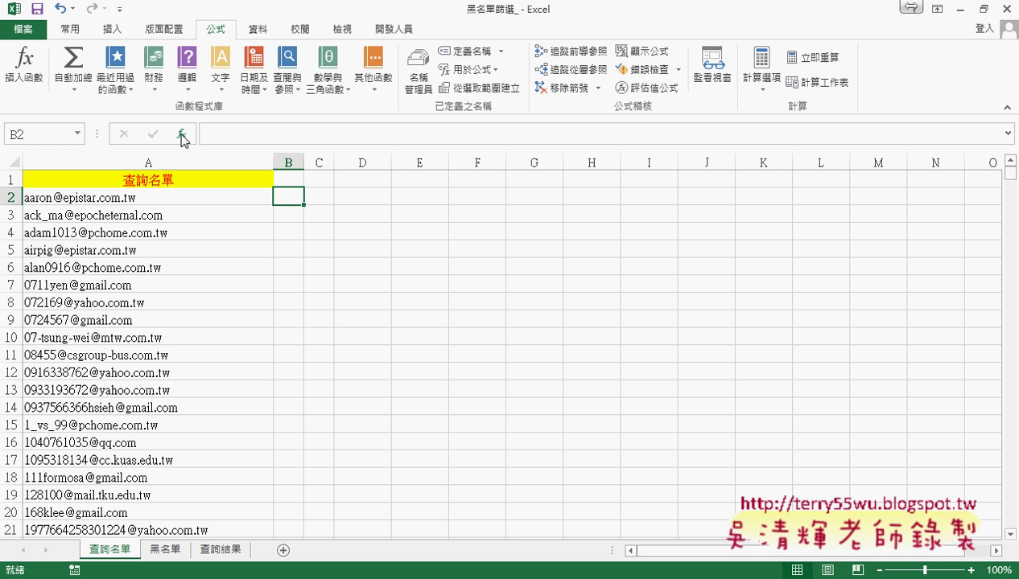
{"action": "left_click", "coordinate": [182, 134]}
{"action": "left_click", "coordinate": [555, 197]}
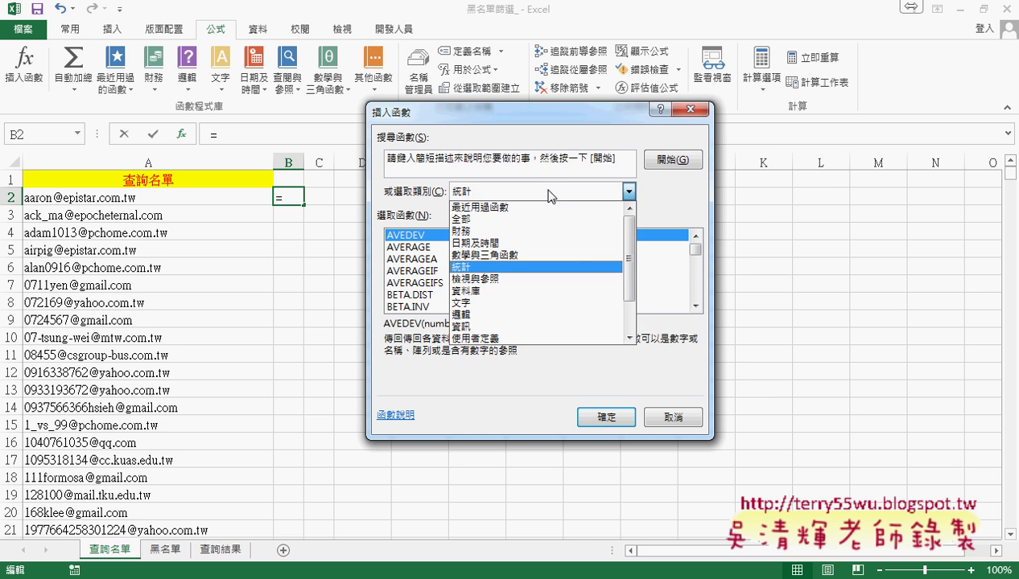
{"action": "left_click", "coordinate": [533, 211]}
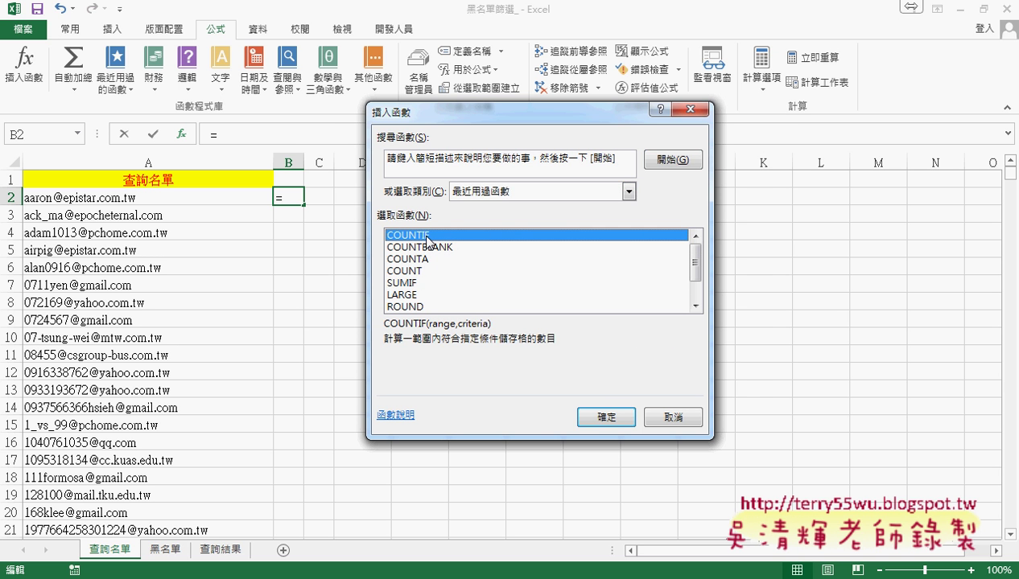
{"action": "left_click", "coordinate": [612, 413]}
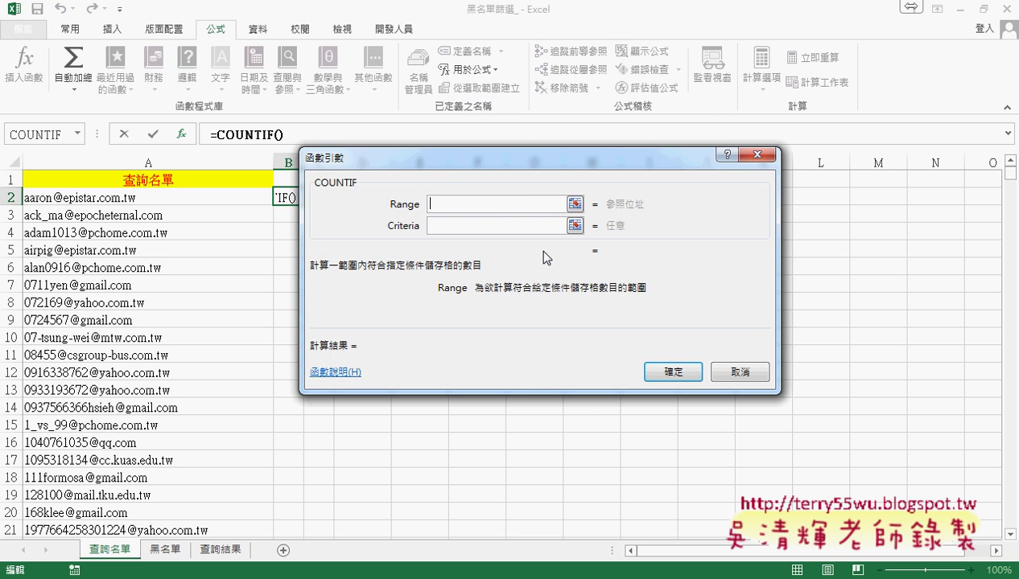
- Set Range to the pasted name 黑名單 and Criteria to A2, giving =COUNTIF(黑名單,A2) = 1
{"action": "left_click_drag", "start_coordinate": [511, 160], "coordinate": [660, 170]}
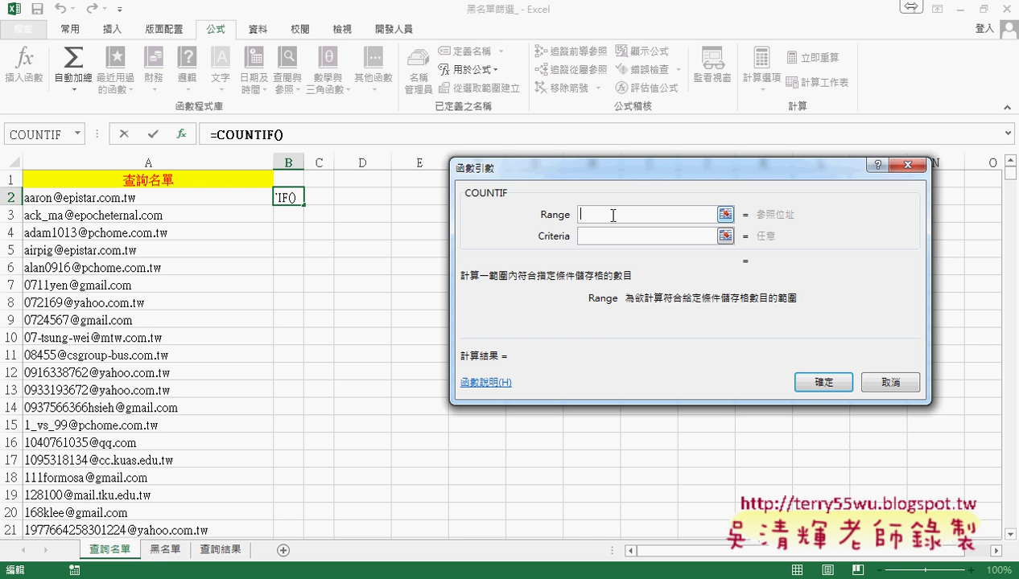
{"action": "key", "text": "F3"}
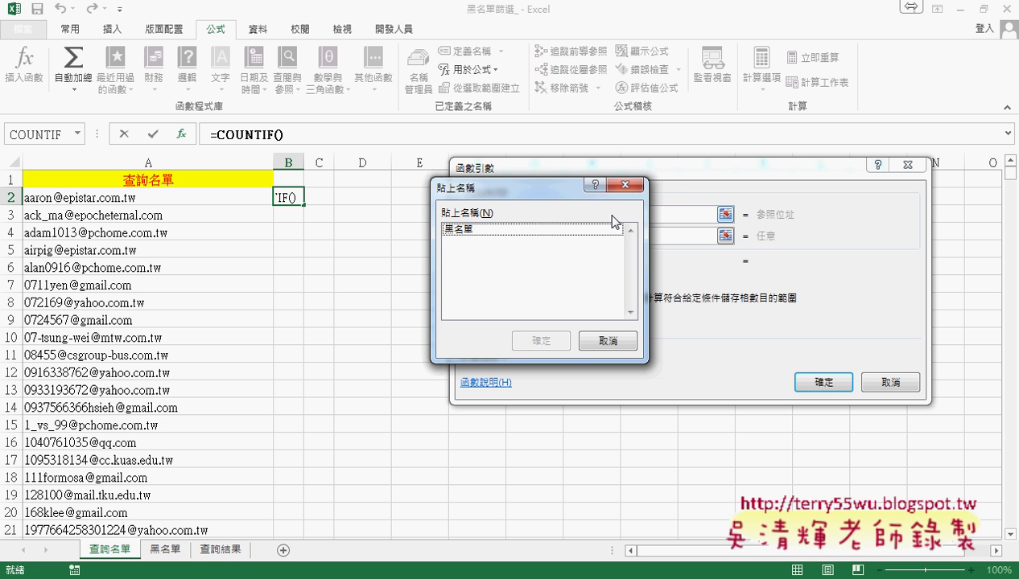
{"action": "double_click", "coordinate": [471, 230]}
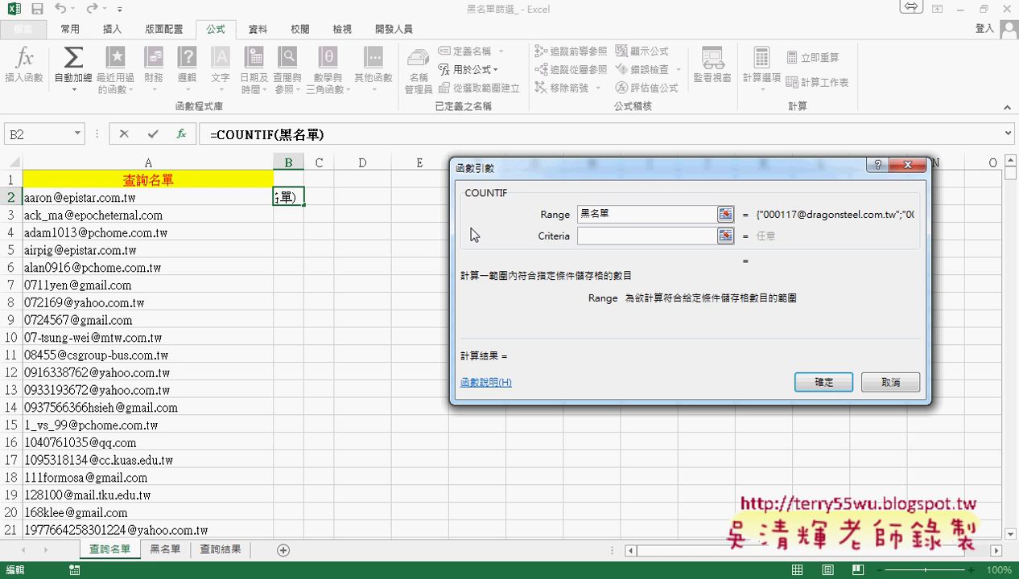
{"action": "key", "text": "Tab"}
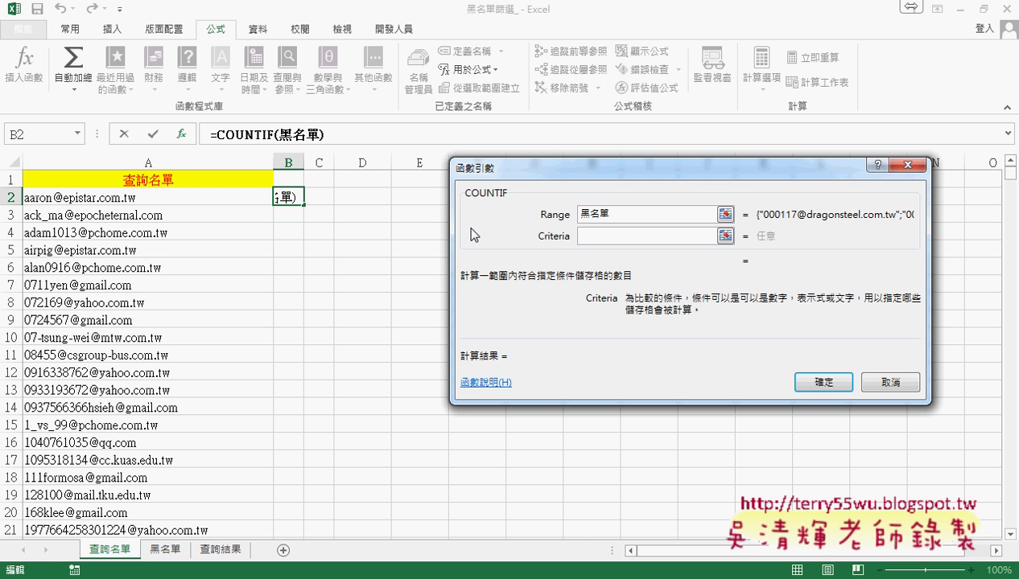
{"action": "left_click", "coordinate": [173, 197]}
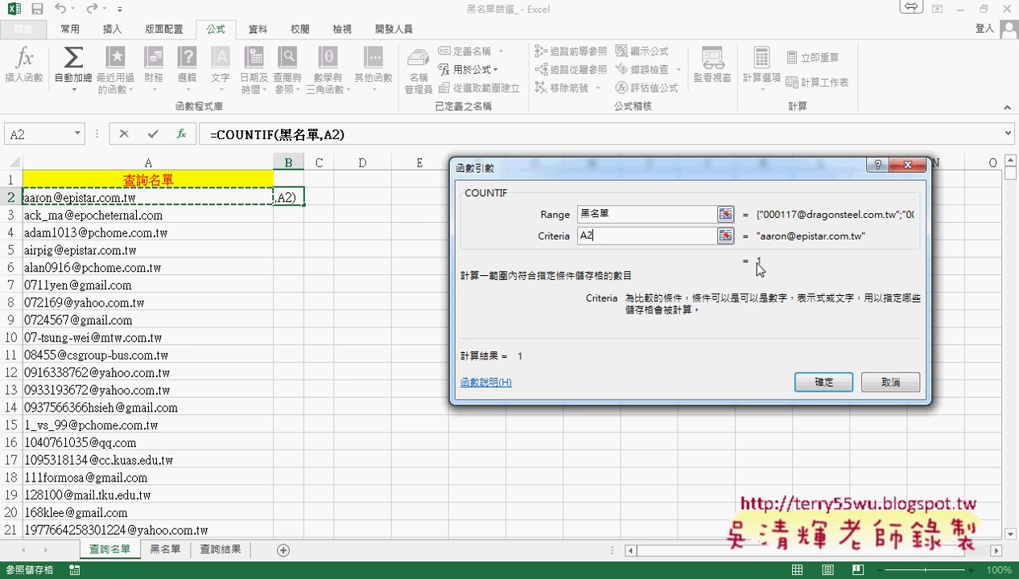
{"action": "left_click", "coordinate": [823, 382]}
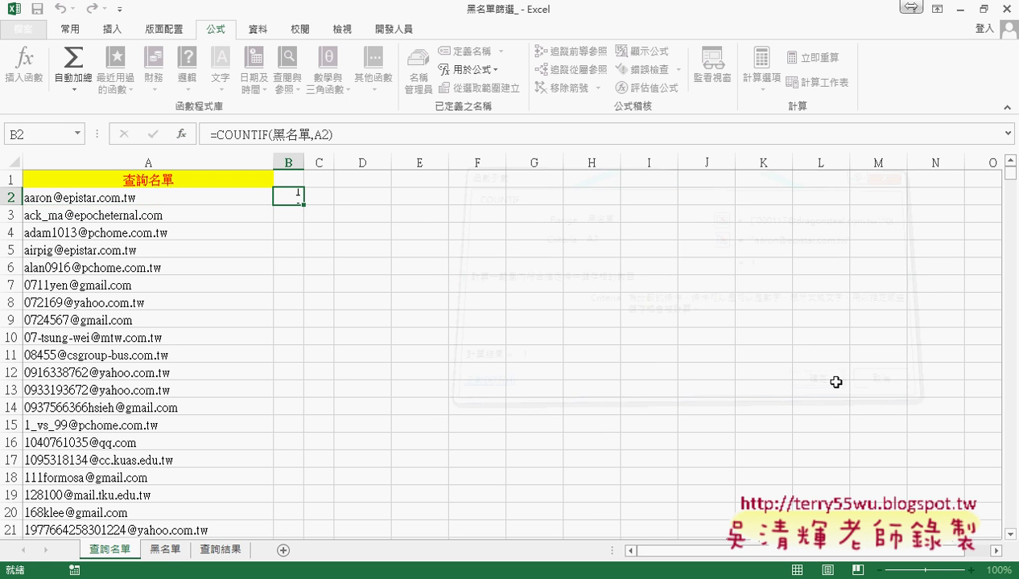
- Fill the B2 COUNTIF formula down column B and enter the header 結果 in B1
{"action": "double_click", "coordinate": [304, 204]}
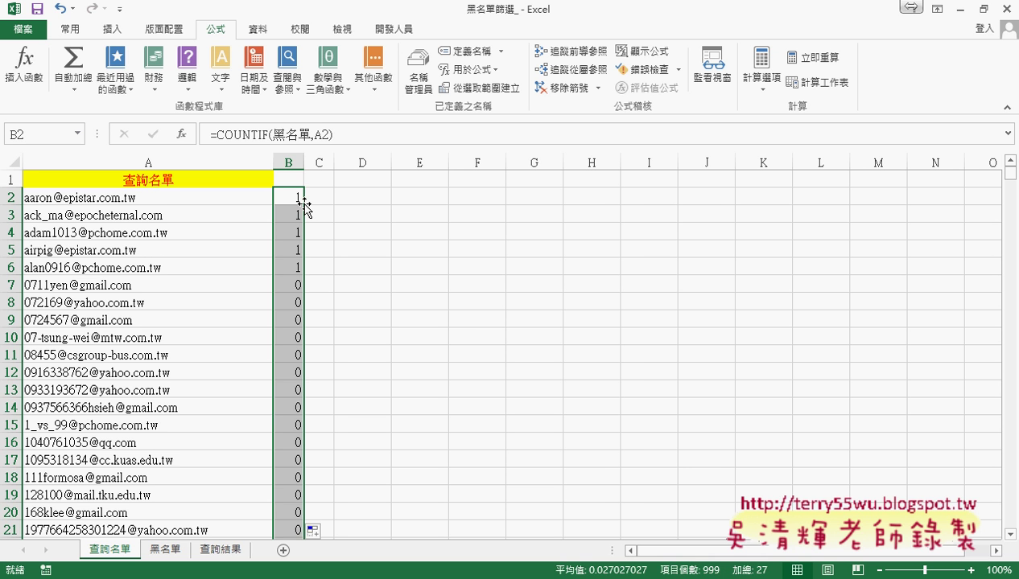
{"action": "left_click", "coordinate": [296, 180]}
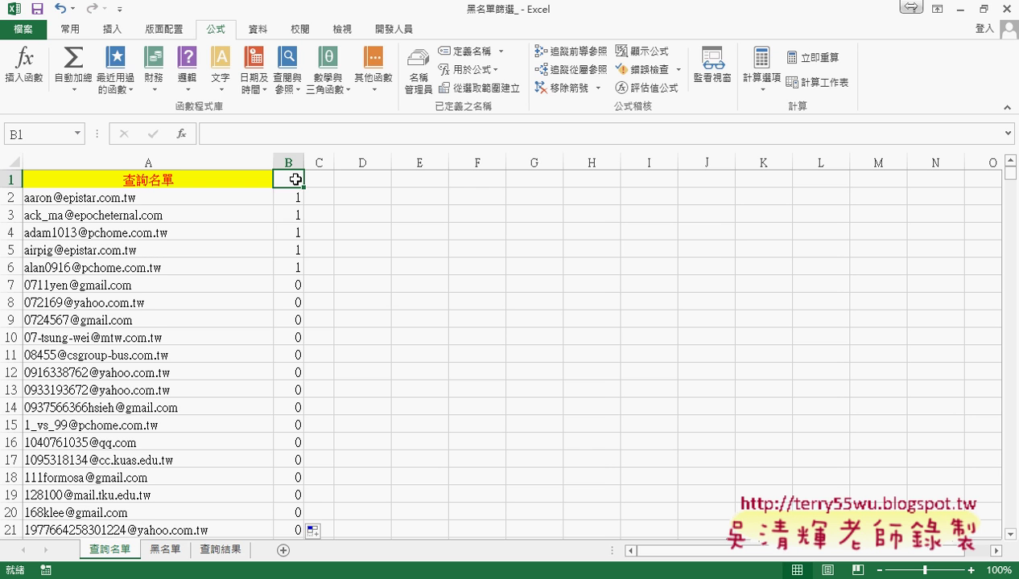
{"action": "type", "text": "結果"}
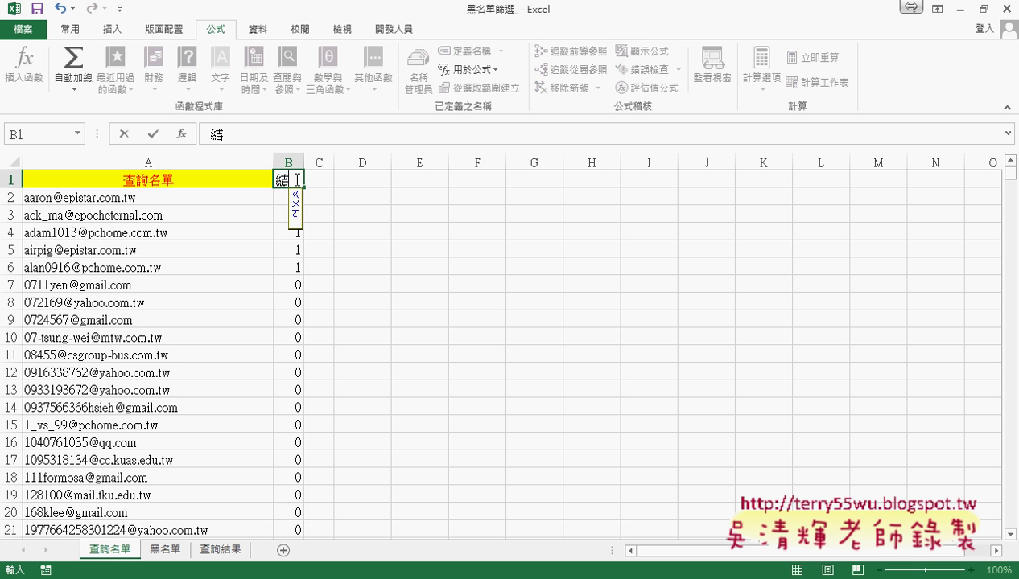
{"action": "left_click", "coordinate": [353, 233]}
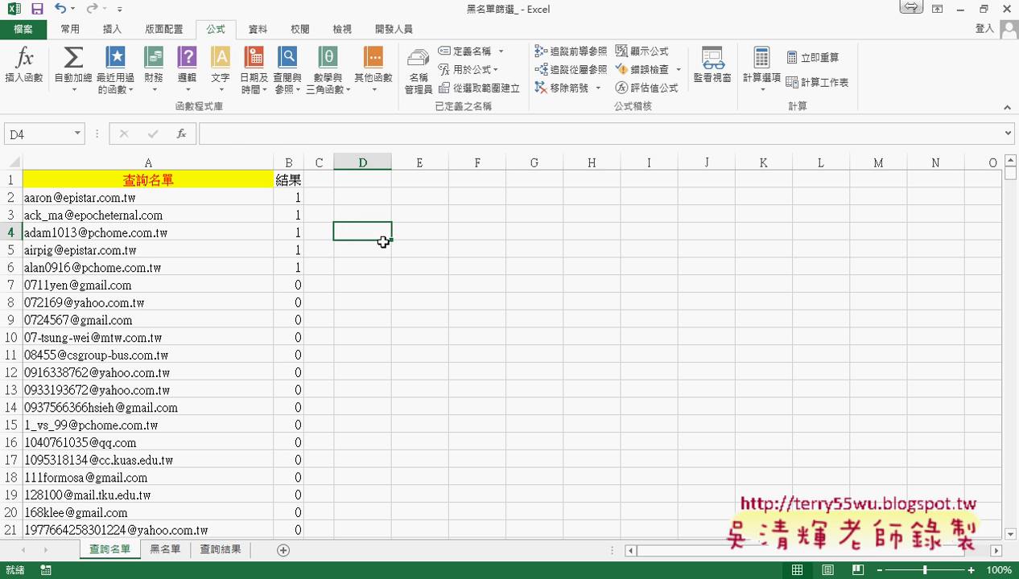
{"action": "left_click", "coordinate": [288, 181]}
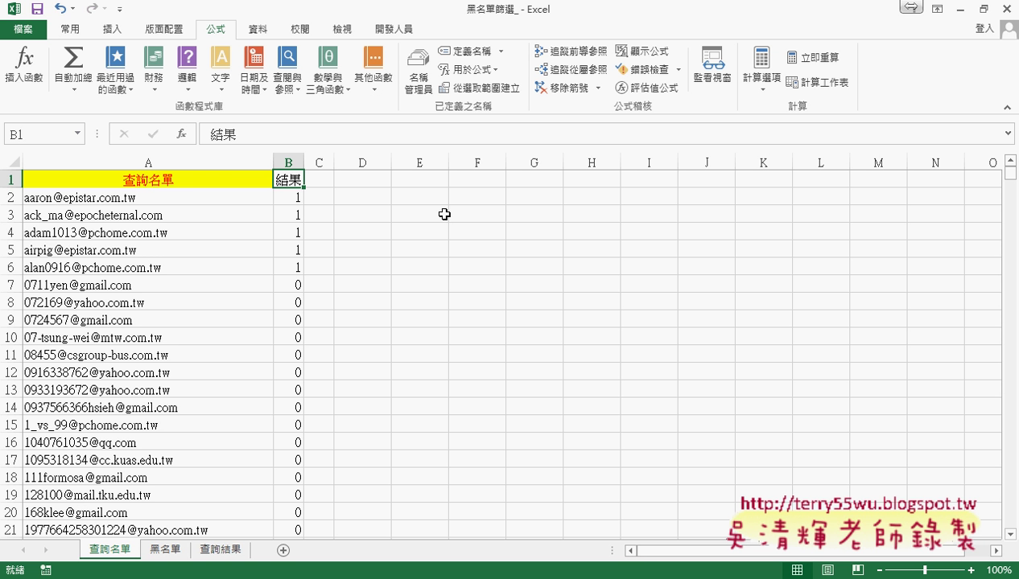
- Turn on Filter and filter the 結果 column to show only value 1
{"action": "left_click", "coordinate": [257, 31]}
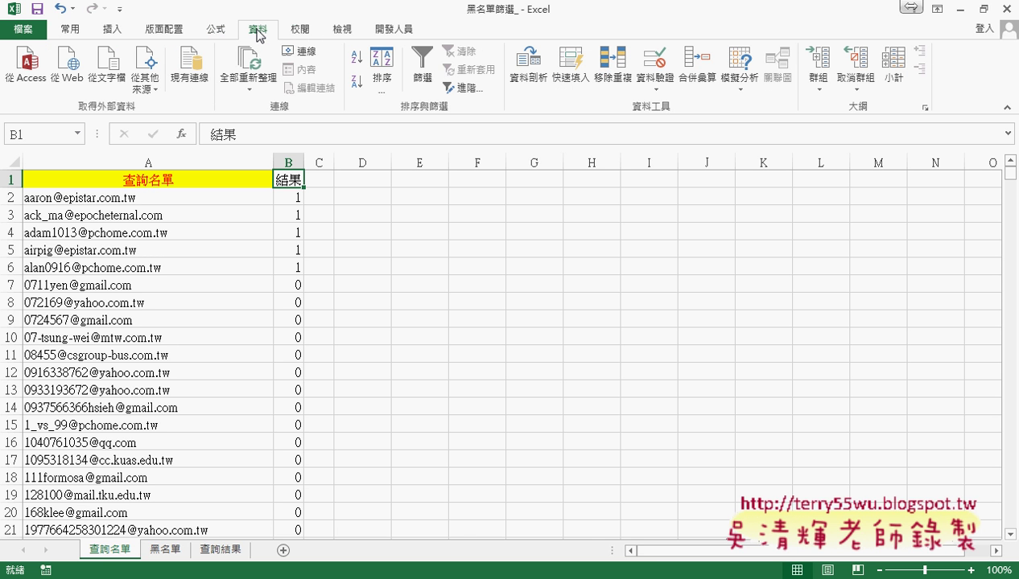
{"action": "left_click", "coordinate": [434, 70]}
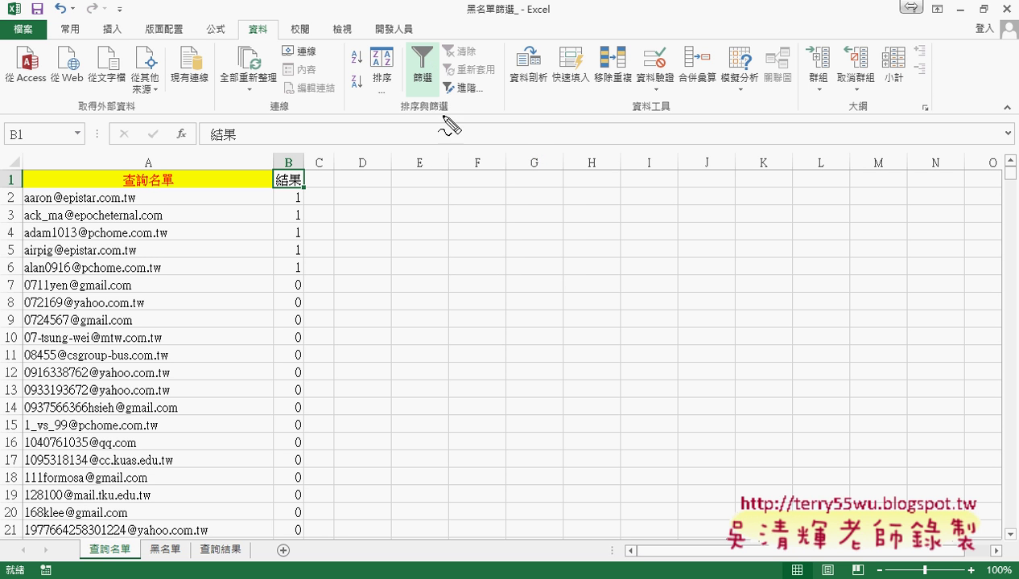
{"action": "left_click_drag", "start_coordinate": [442, 120], "coordinate": [432, 117]}
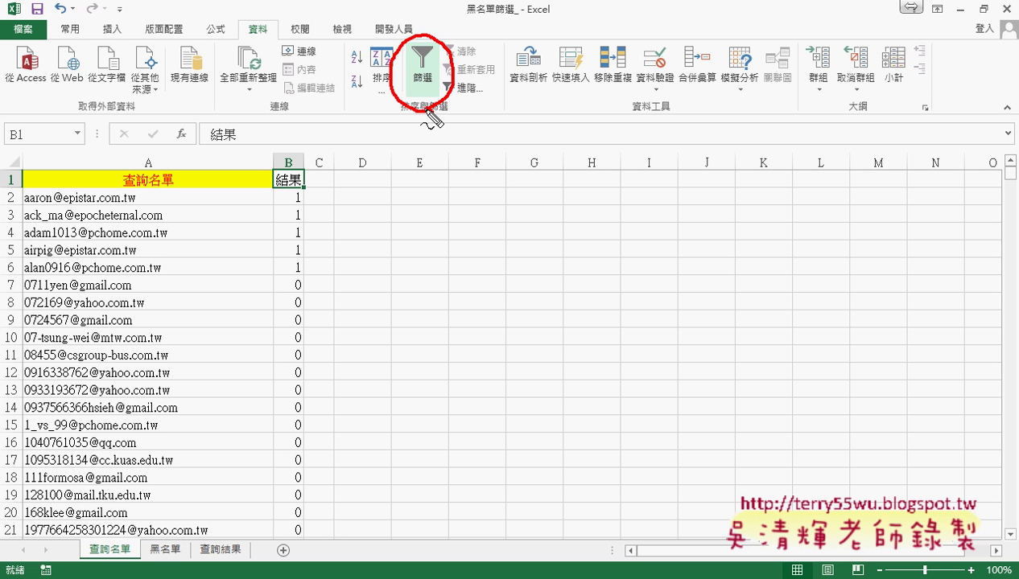
{"action": "mouse_move", "coordinate": [564, 168]}
{"action": "left_mouse_down"}
{"action": "mouse_move", "coordinate": [454, 81]}
{"action": "mouse_move", "coordinate": [492, 73]}
{"action": "left_mouse_up"}
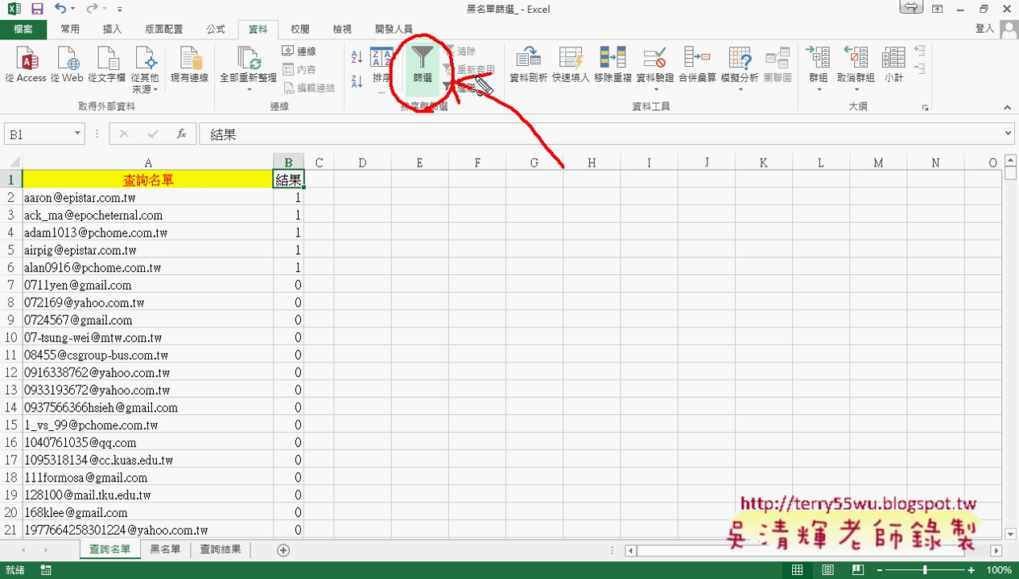
{"action": "key", "text": "Escape"}
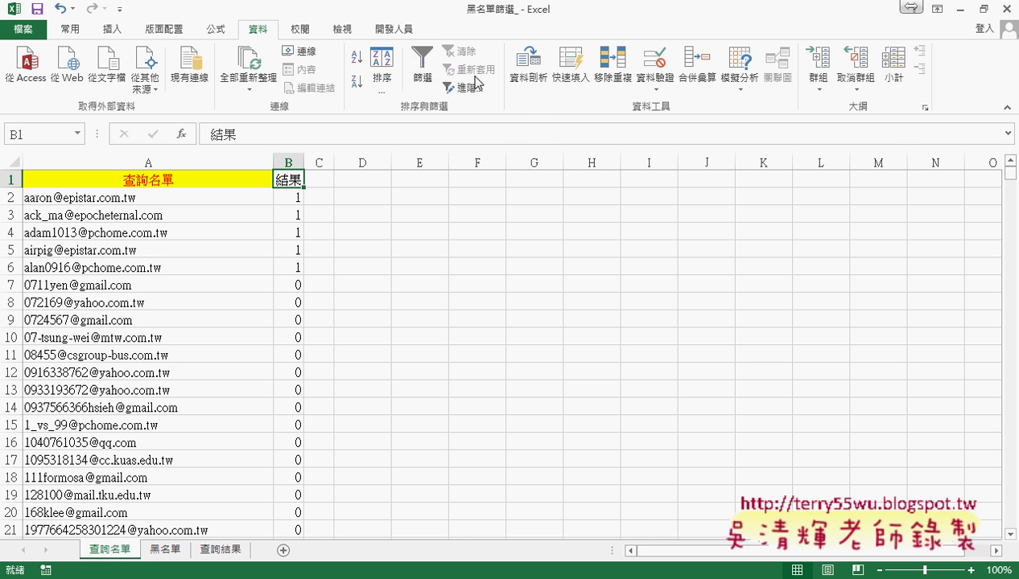
{"action": "left_click", "coordinate": [422, 68]}
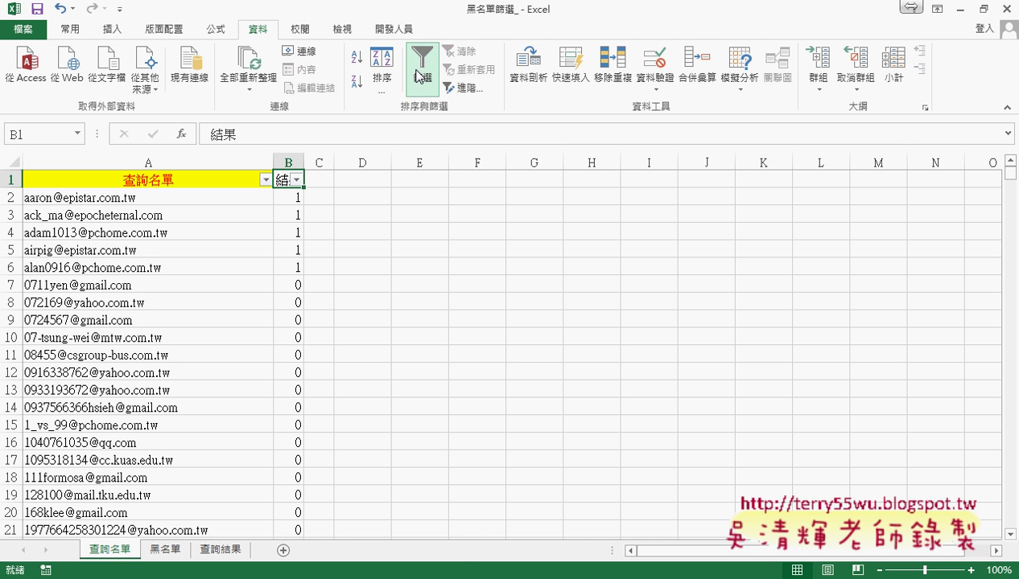
{"action": "left_click", "coordinate": [298, 182]}
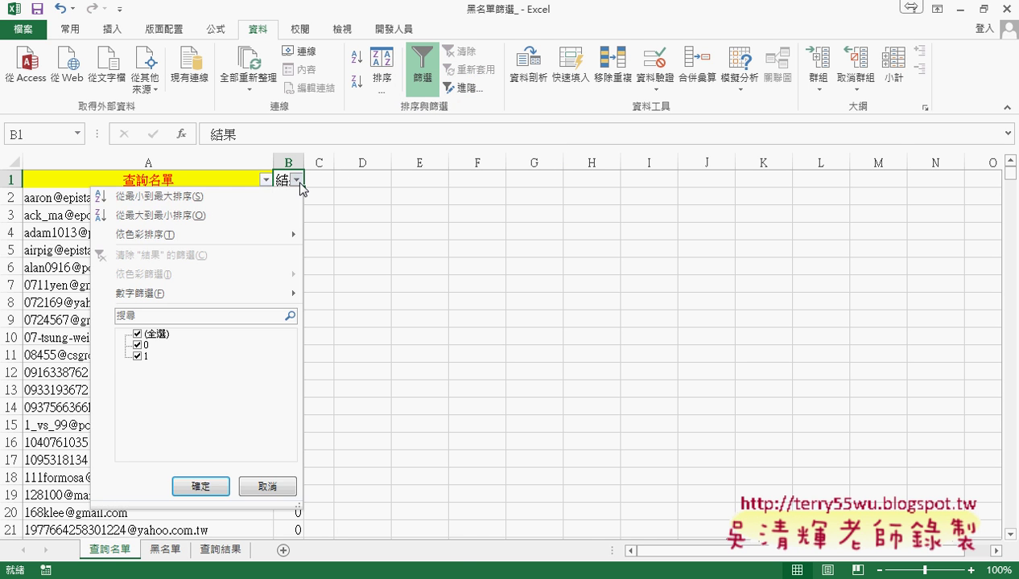
{"action": "left_click", "coordinate": [137, 334]}
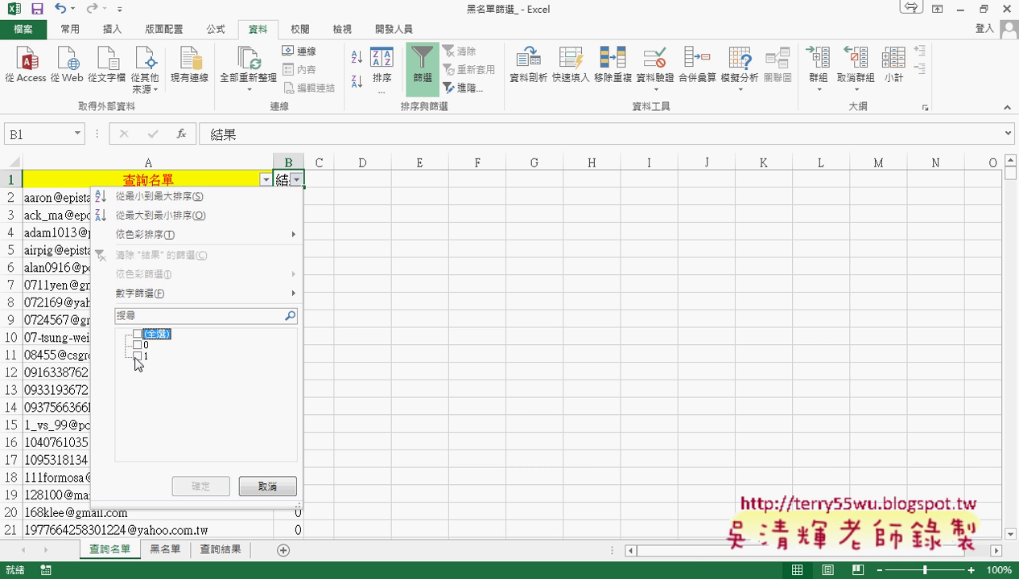
{"action": "left_click", "coordinate": [137, 357]}
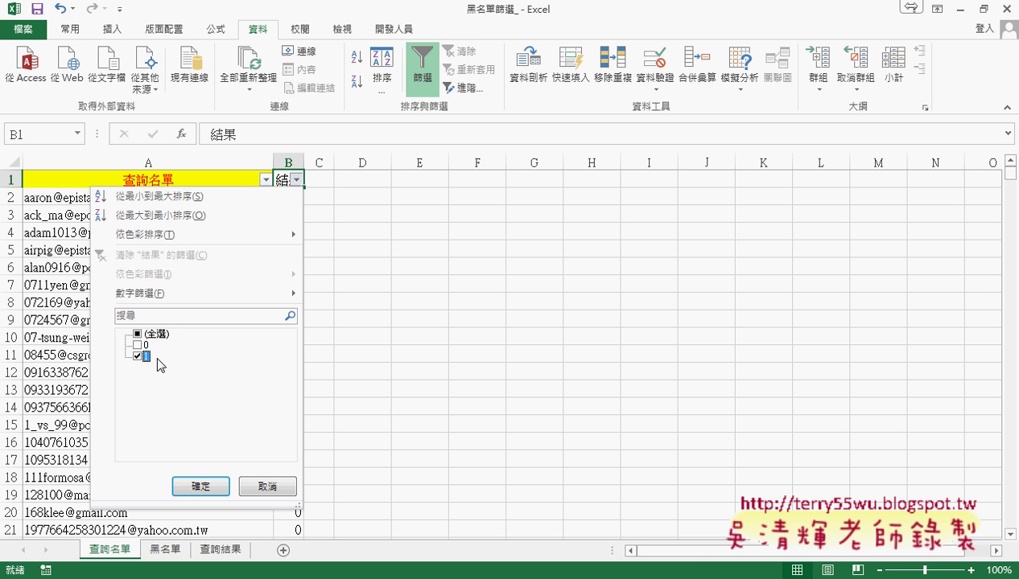
{"action": "left_click", "coordinate": [200, 486]}
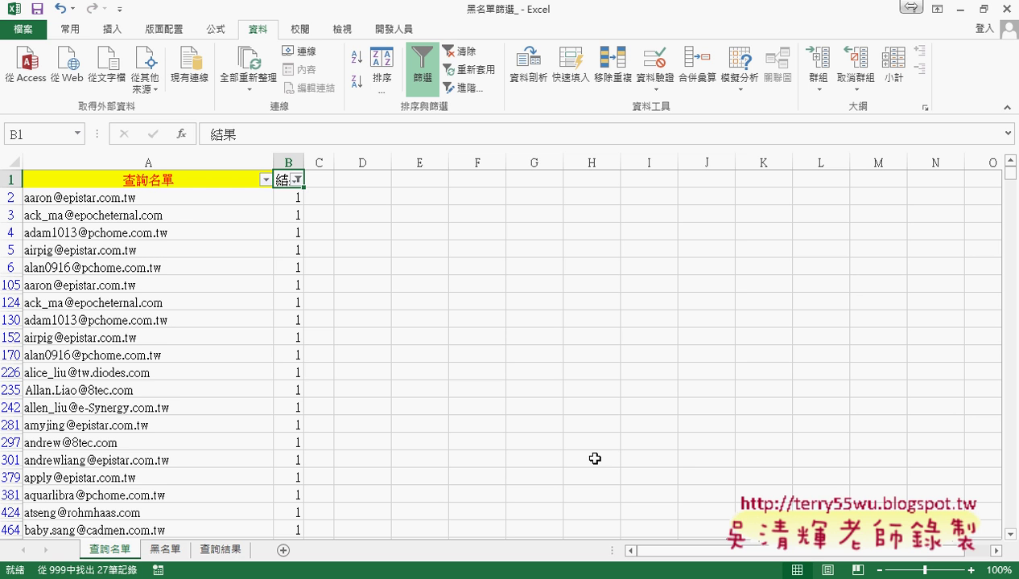
- Copy the filtered emails from A2 down to the last visible row
{"action": "left_click", "coordinate": [140, 202]}
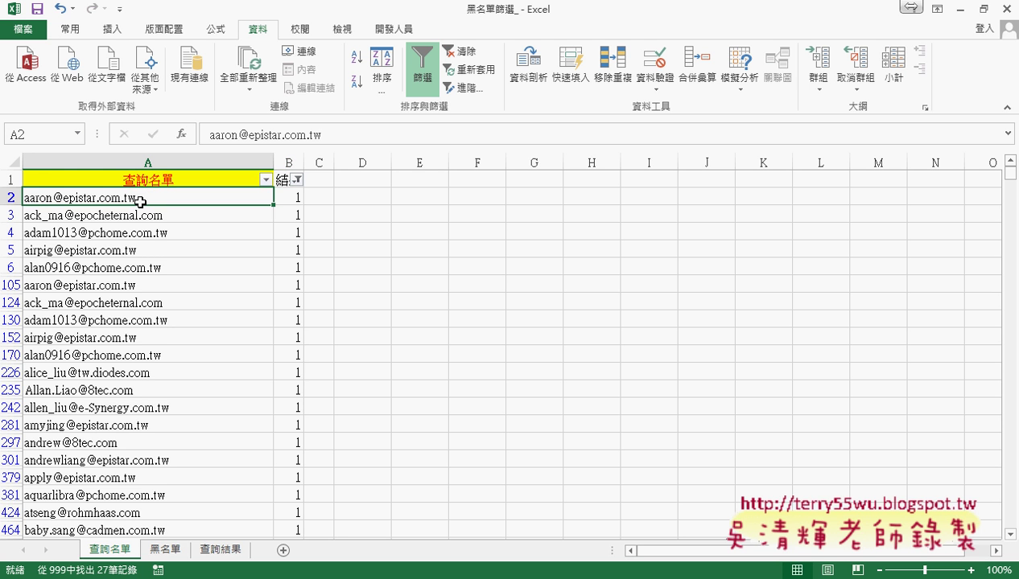
{"action": "key", "text": "ctrl+shift+Down"}
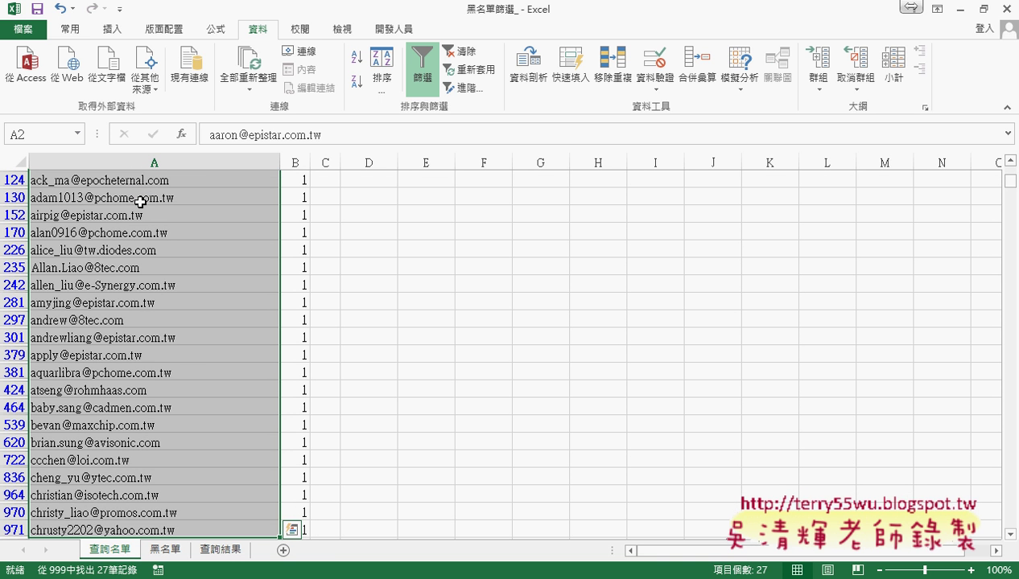
{"action": "key", "text": "ctrl+c"}
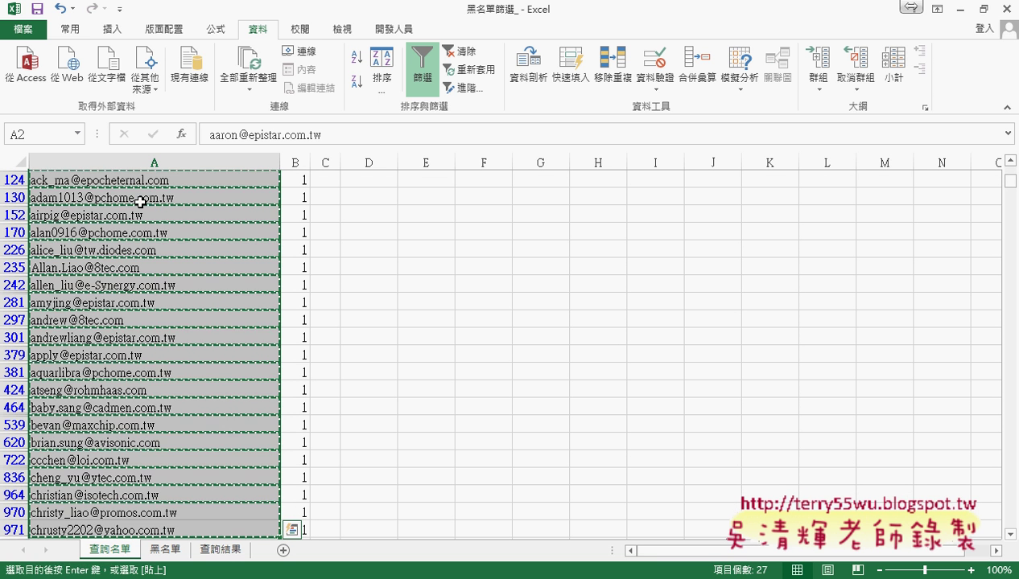
- Paste the 27 copied emails into column A of the 查詢結果 sheet
{"action": "left_click", "coordinate": [219, 550]}
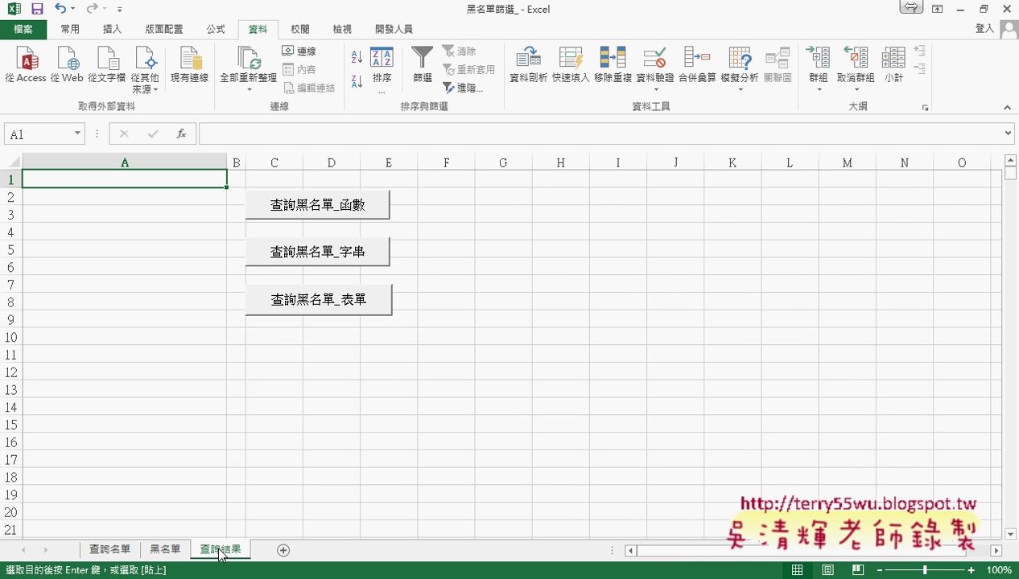
{"action": "key", "text": "ctrl+v"}
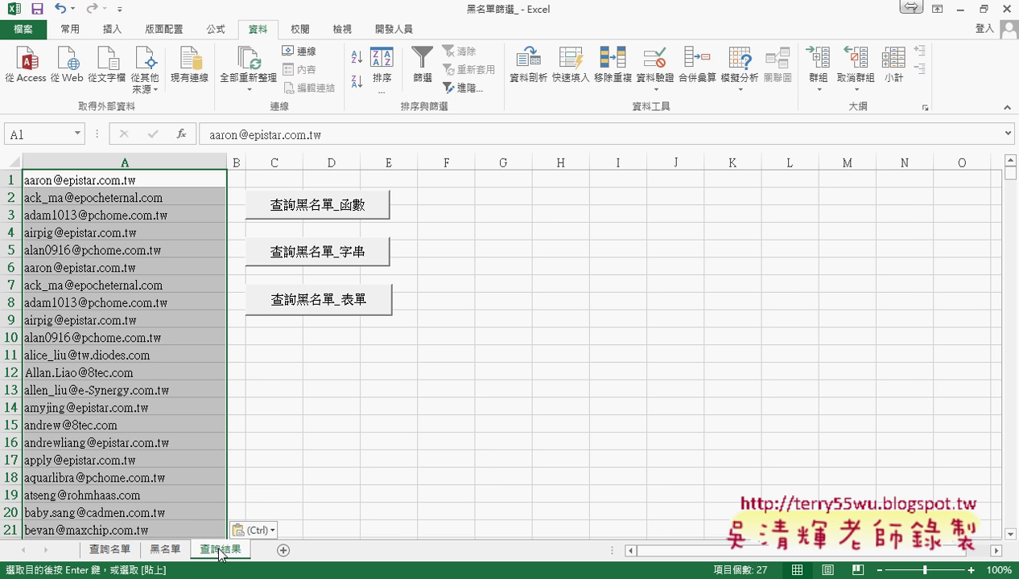
{"action": "left_click", "coordinate": [165, 552]}
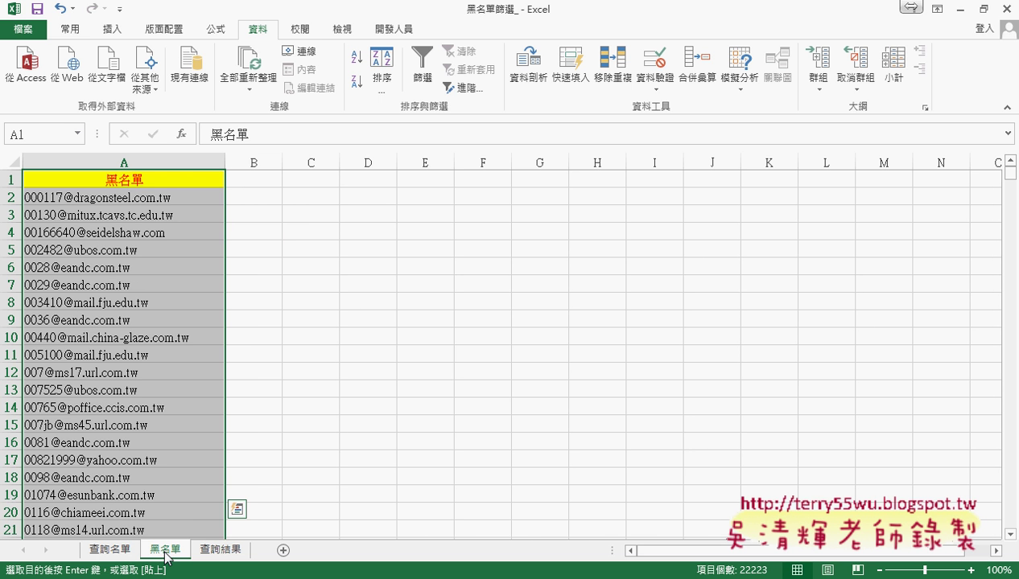
- Turn off filtering on 查詢名單 so all rows show again, then inspect the 結果 column
{"action": "left_click", "coordinate": [111, 551]}
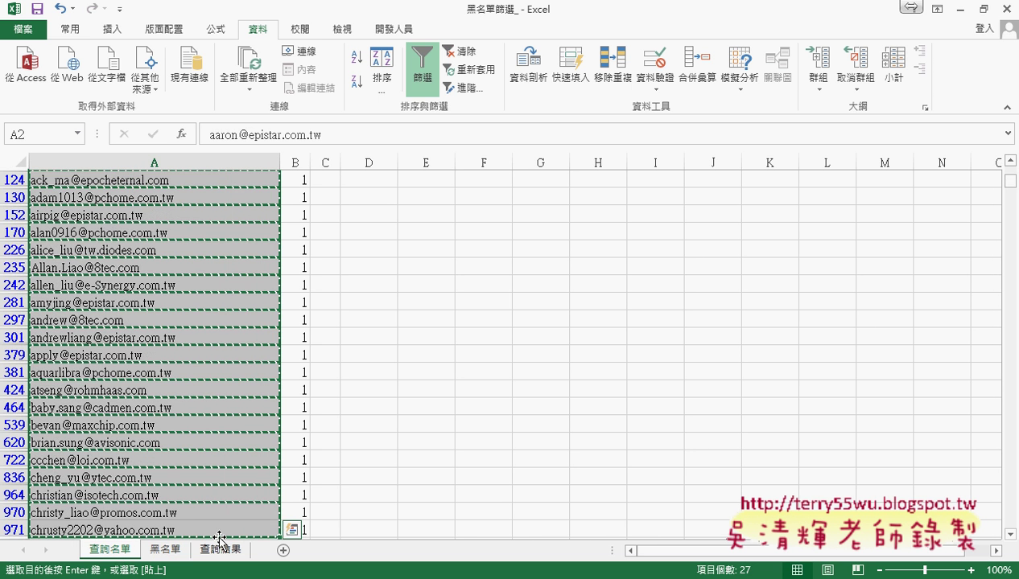
{"action": "left_click", "coordinate": [423, 71]}
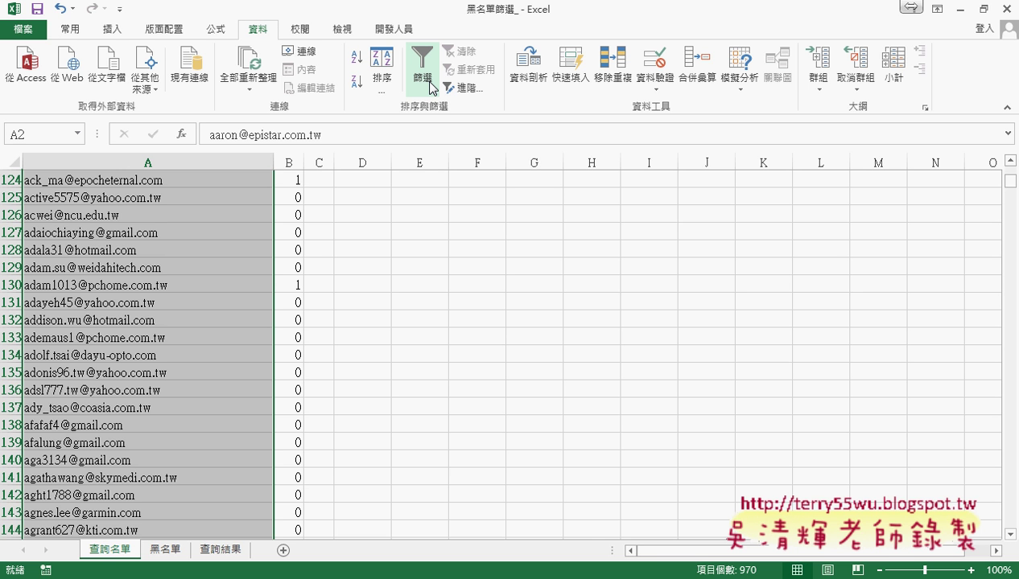
{"action": "left_click_drag", "start_coordinate": [1011, 182], "coordinate": [1011, 170]}
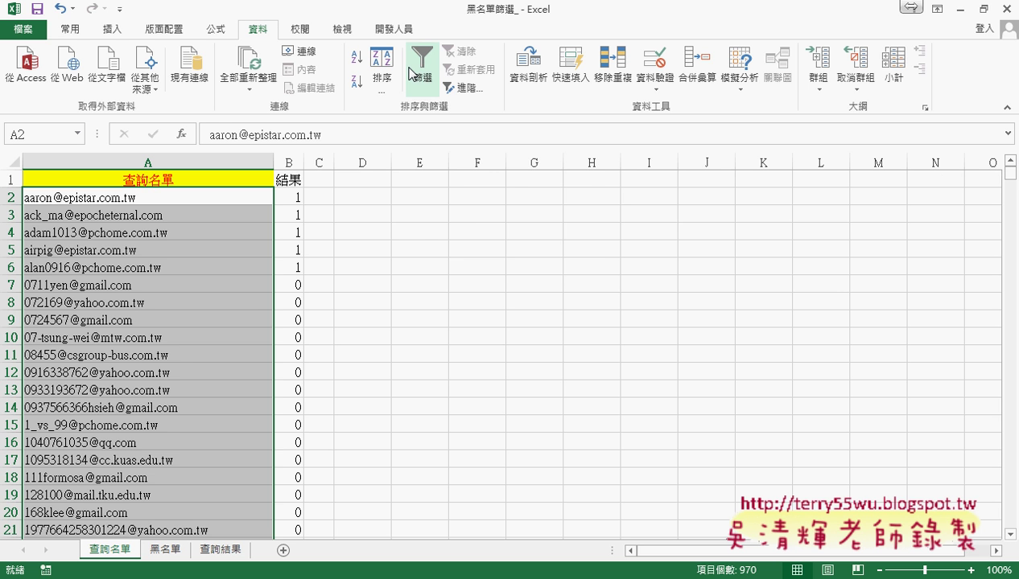
{"action": "left_click", "coordinate": [319, 231]}
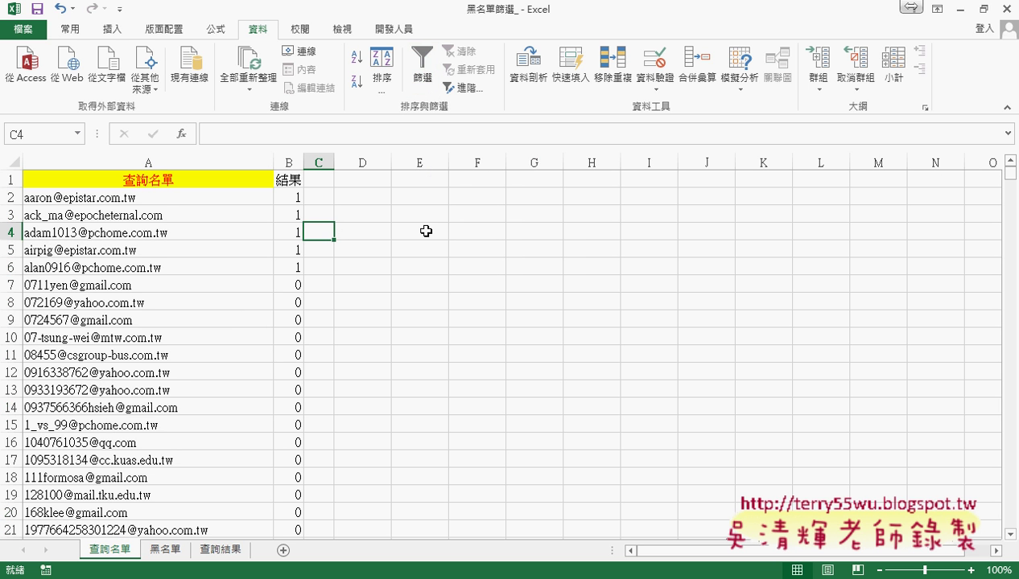
{"action": "left_click", "coordinate": [288, 163]}
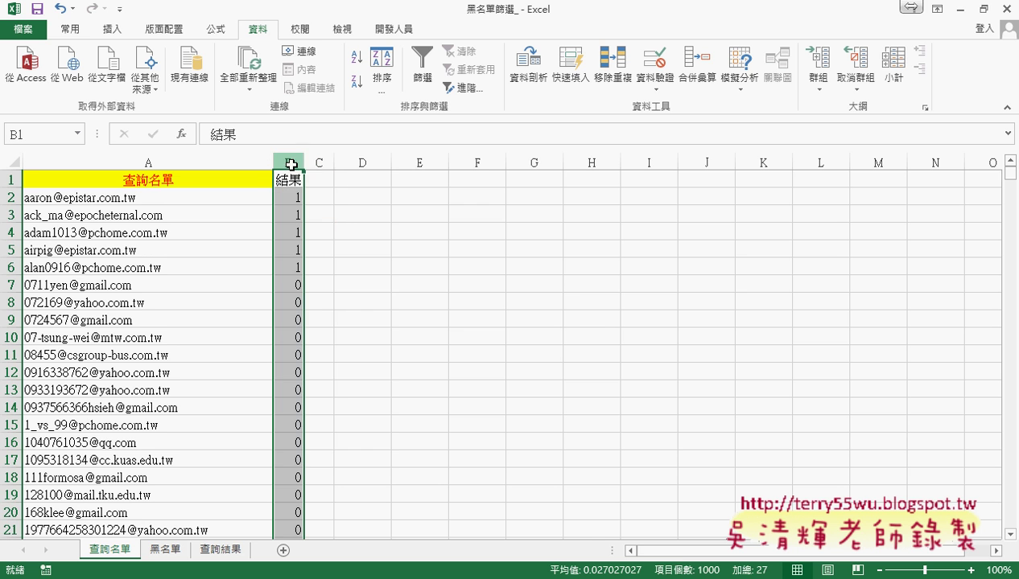
{"action": "right_click", "coordinate": [285, 226]}
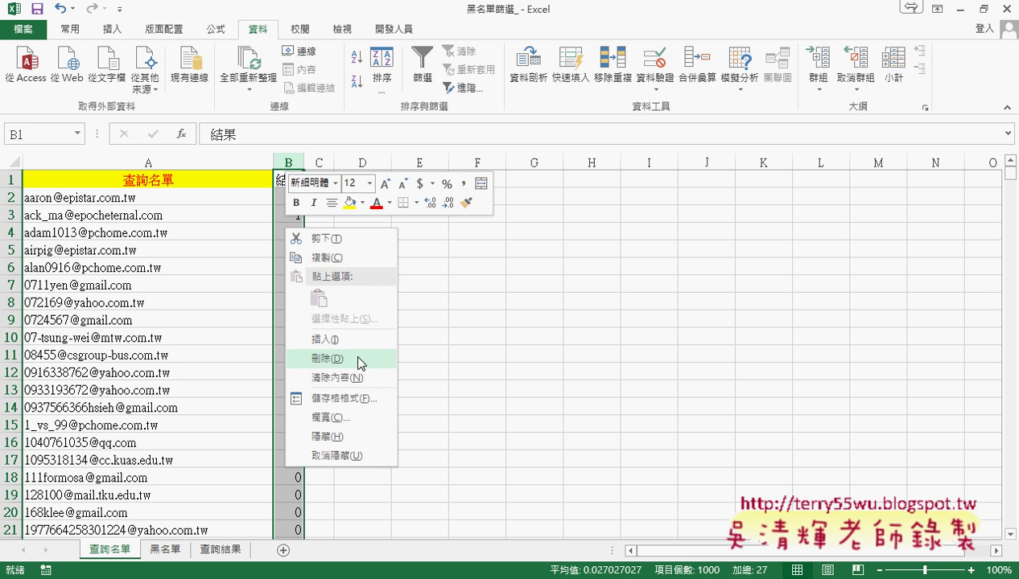
{"action": "key", "text": "Escape"}
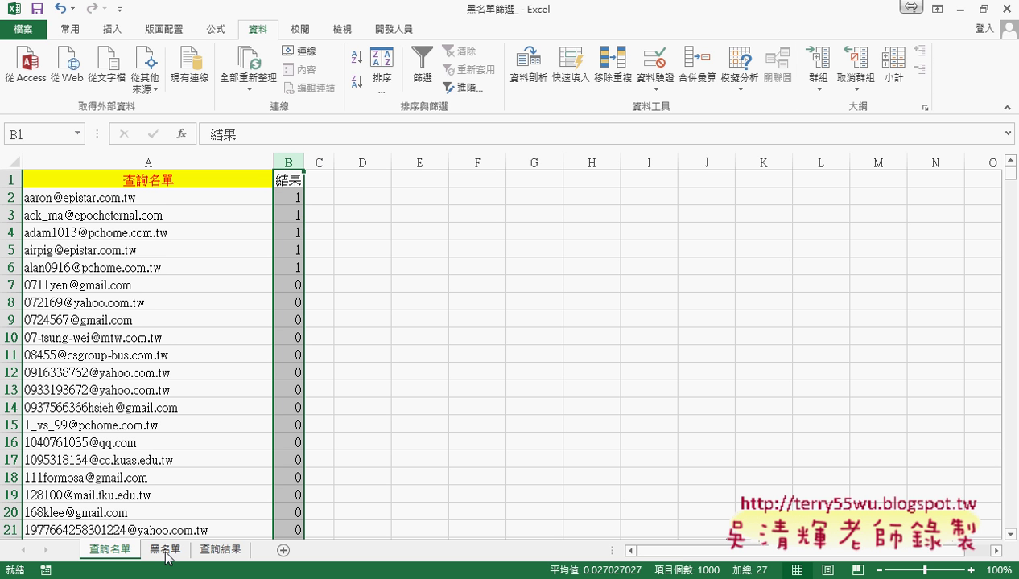
{"action": "left_click", "coordinate": [223, 552]}
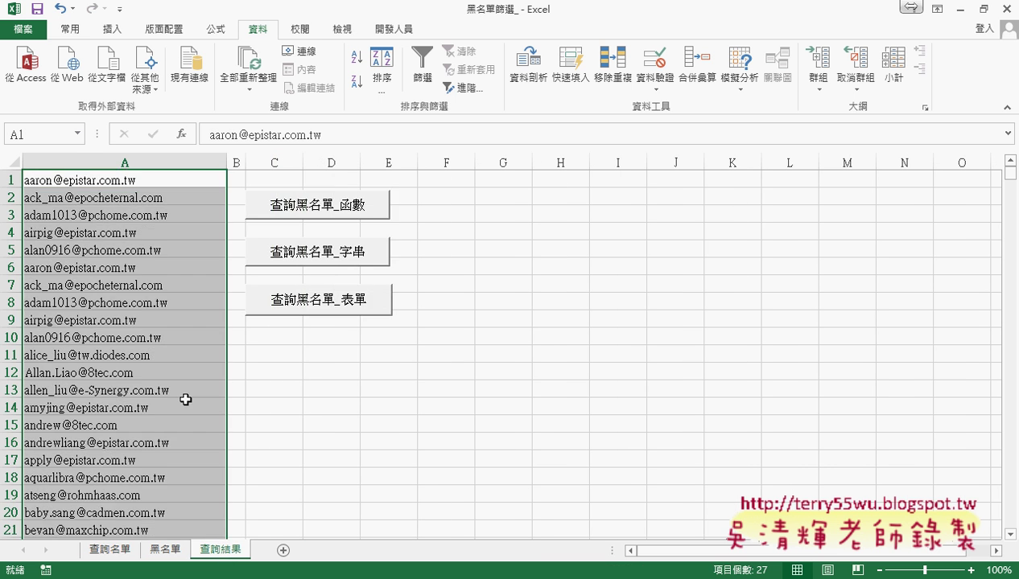
{"action": "scroll", "coordinate": [185, 401], "scroll_direction": "down", "scroll_amount": 8}
{"action": "scroll", "coordinate": [185, 401], "scroll_direction": "up", "scroll_amount": 4}
{"action": "scroll", "coordinate": [157, 431], "scroll_direction": "up", "scroll_amount": 2}
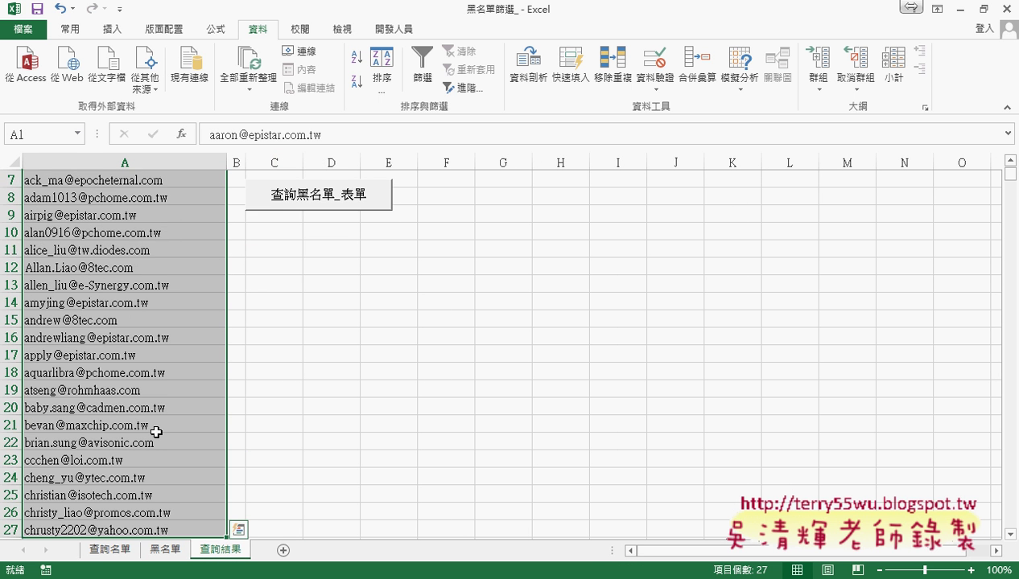
{"action": "scroll", "coordinate": [155, 432], "scroll_direction": "up", "scroll_amount": 2}
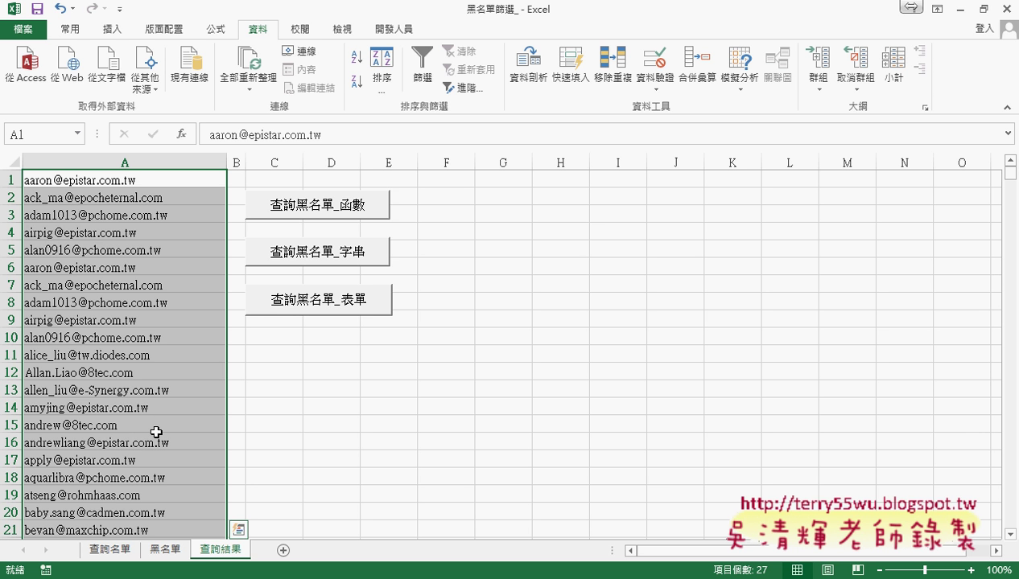
- Select the 黑名單 list from A1 to row 22223 and cancel Create from Selection
{"action": "left_click", "coordinate": [175, 552]}
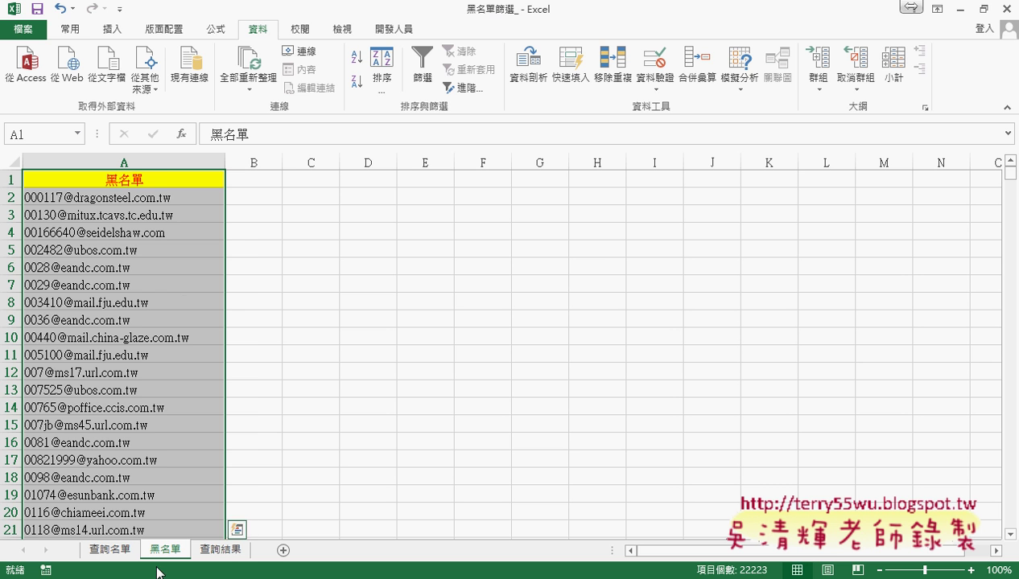
{"action": "left_click", "coordinate": [170, 180]}
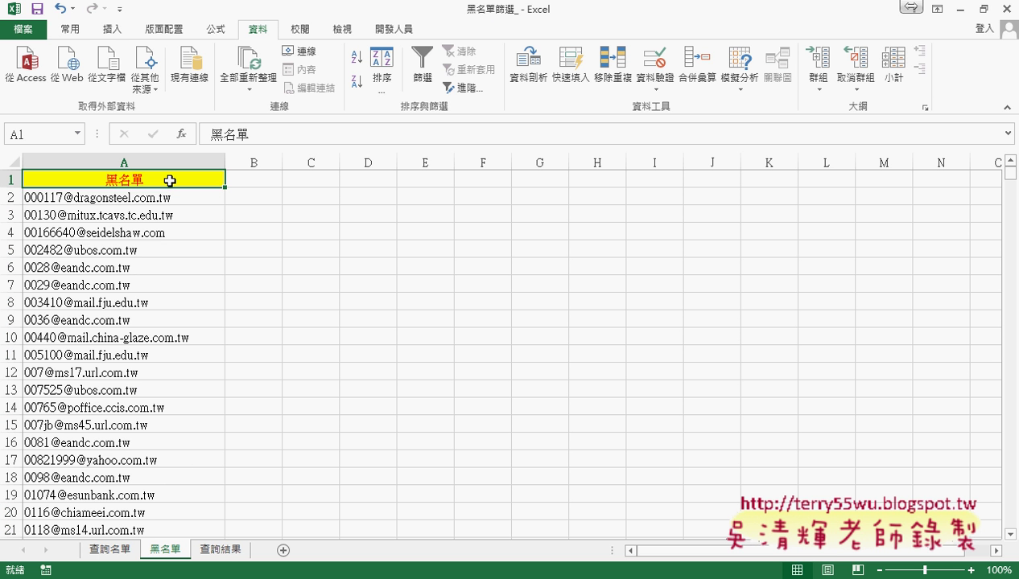
{"action": "key", "text": "ctrl+shift+Down"}
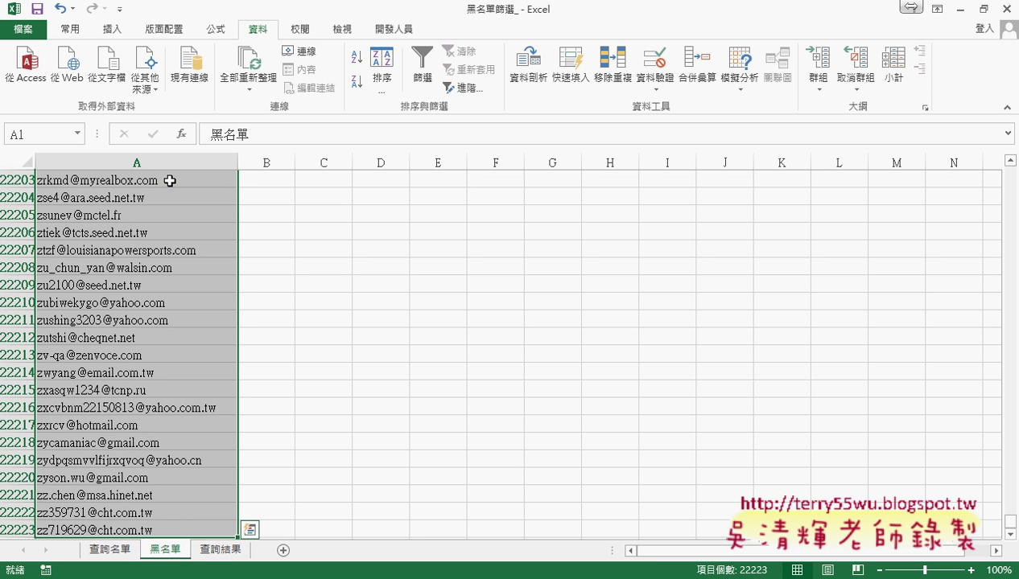
{"action": "left_click", "coordinate": [217, 29]}
{"action": "left_click", "coordinate": [462, 92]}
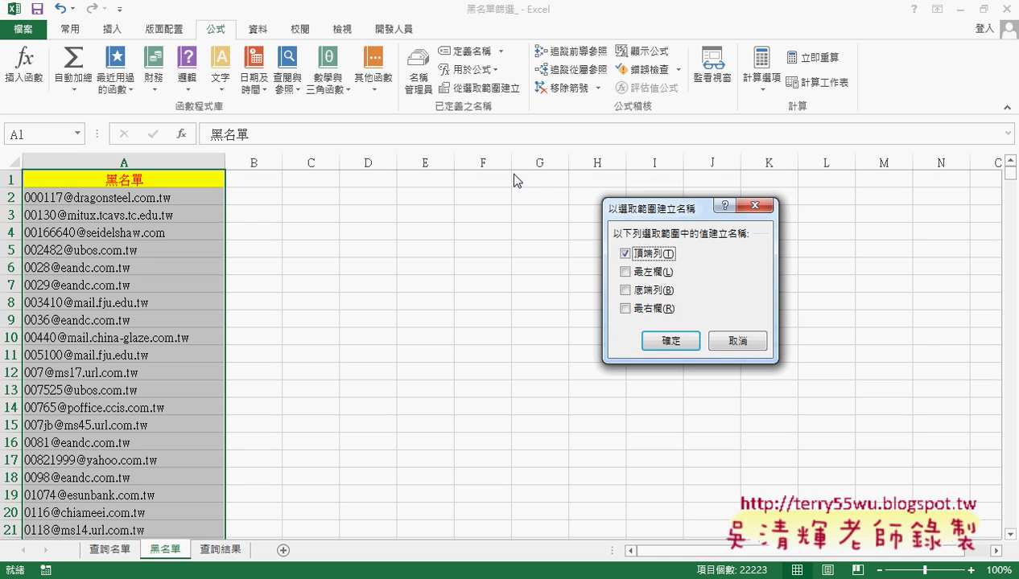
{"action": "left_click", "coordinate": [720, 341]}
- Review the defined names in Name Manager, then go back to 查詢名單
{"action": "left_click", "coordinate": [418, 83]}
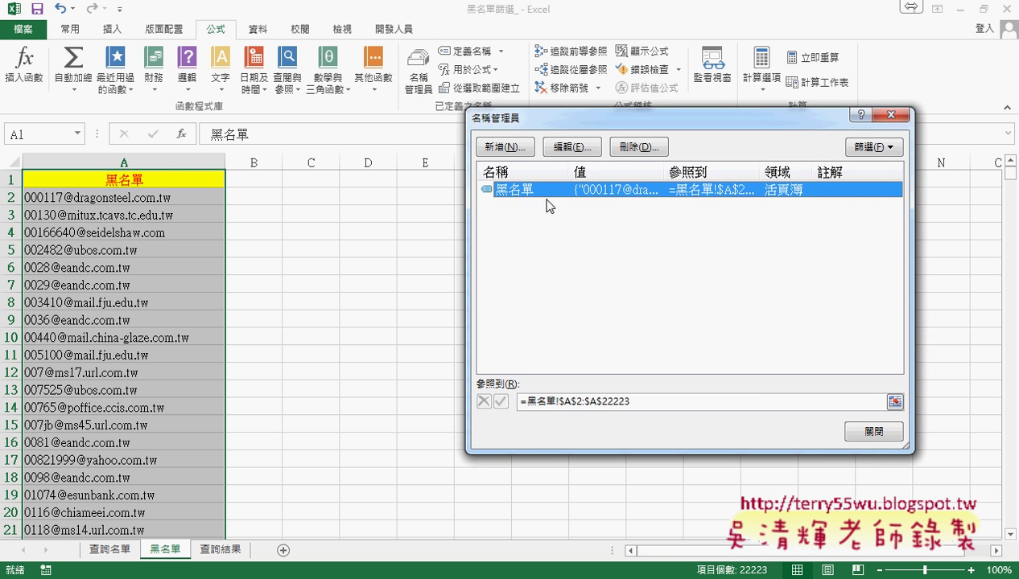
{"action": "left_click", "coordinate": [872, 433]}
{"action": "left_click", "coordinate": [117, 551]}
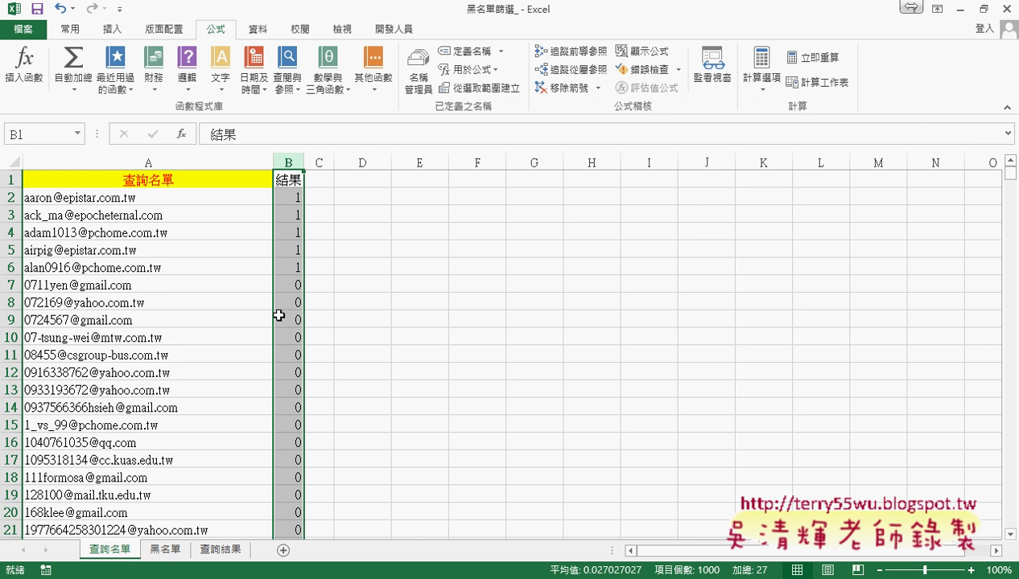
- Delete the old 結果 values from B2 to the bottom of column B
{"action": "left_click", "coordinate": [296, 197]}
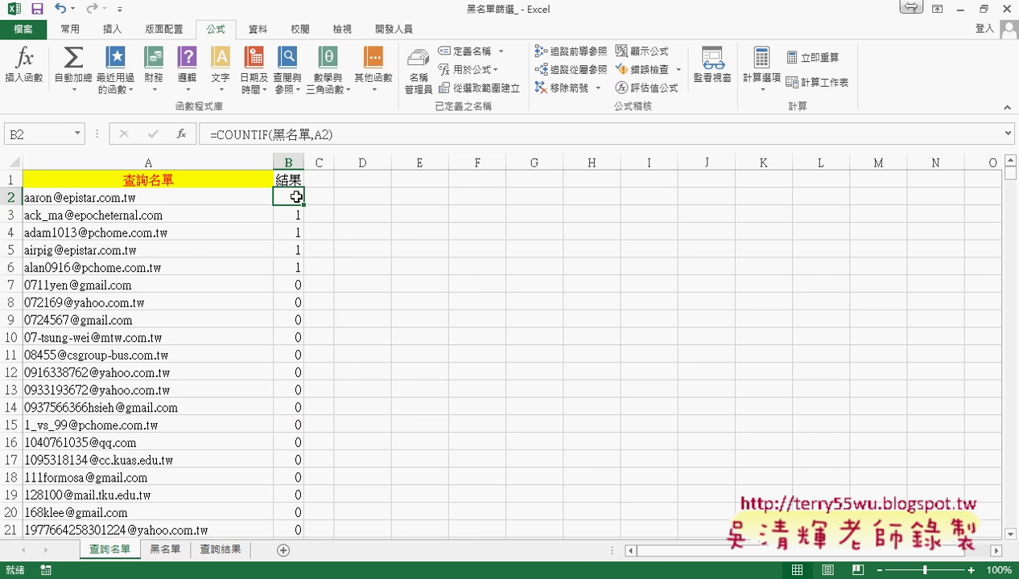
{"action": "key", "text": "ctrl+shift+Down"}
{"action": "key", "text": "Delete"}
{"action": "scroll", "coordinate": [296, 198], "scroll_direction": "up", "scroll_amount": 15}
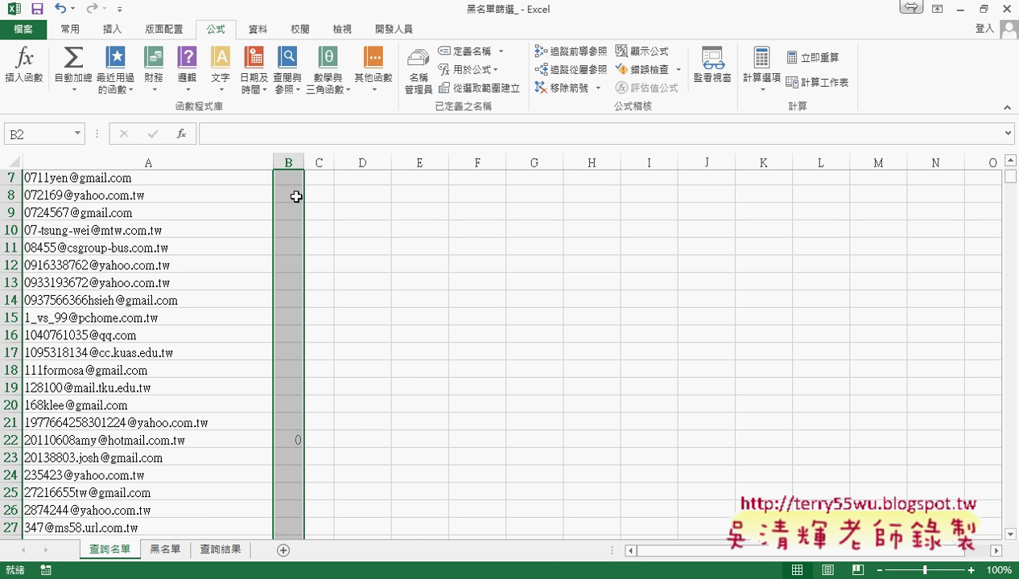
{"action": "left_click", "coordinate": [297, 197]}
- Start a new COUNTIF in B2, pasting the 黑名單 name into Range and then deleting it
{"action": "left_click", "coordinate": [182, 133]}
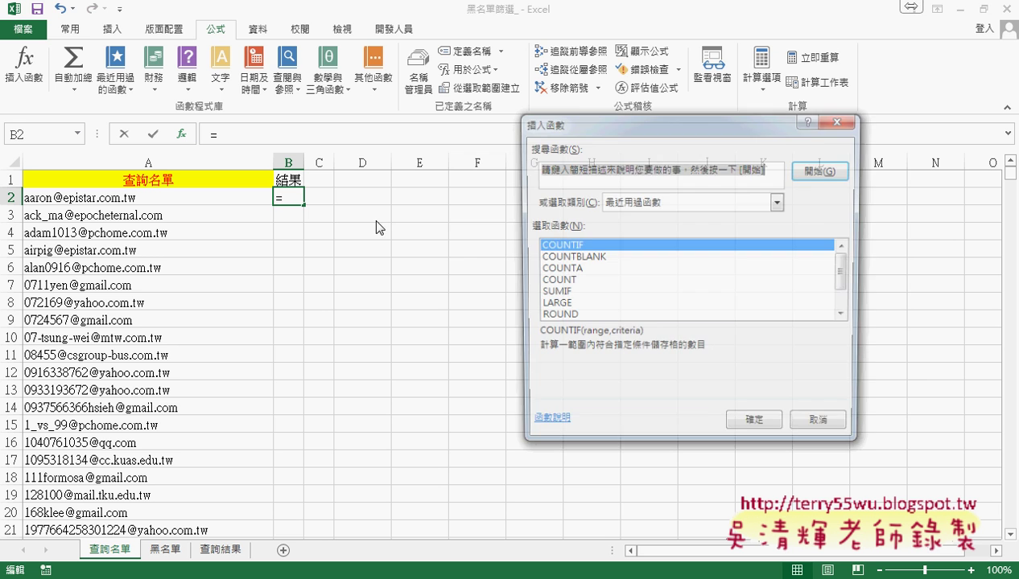
{"action": "double_click", "coordinate": [590, 246]}
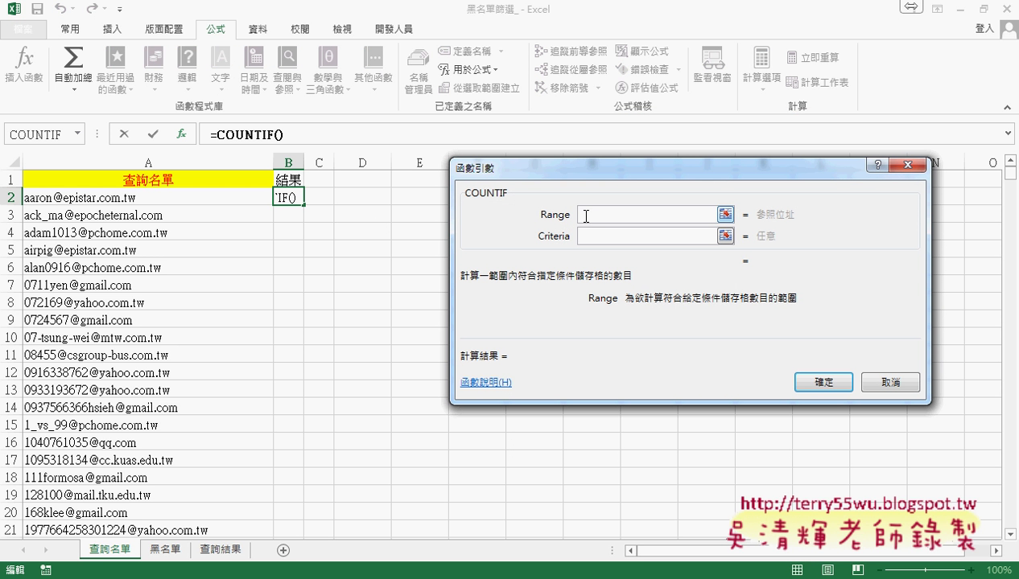
{"action": "key", "text": "F3"}
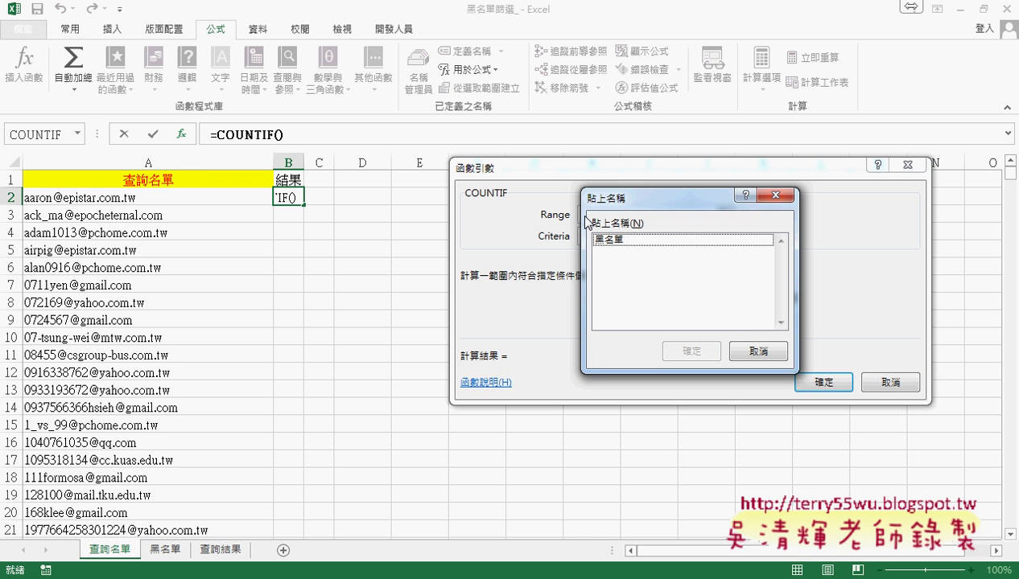
{"action": "left_click", "coordinate": [610, 239]}
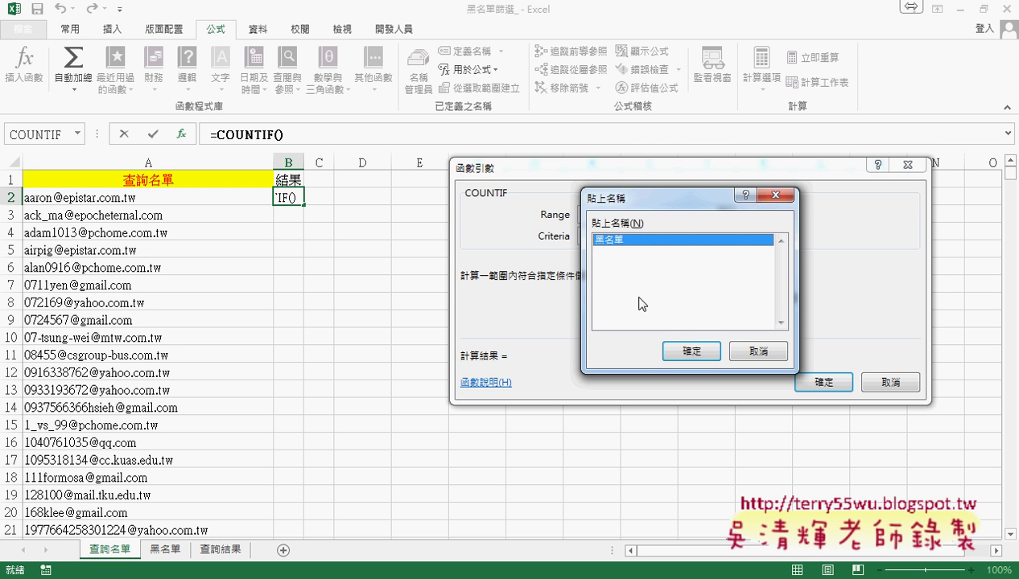
{"action": "left_click", "coordinate": [681, 351]}
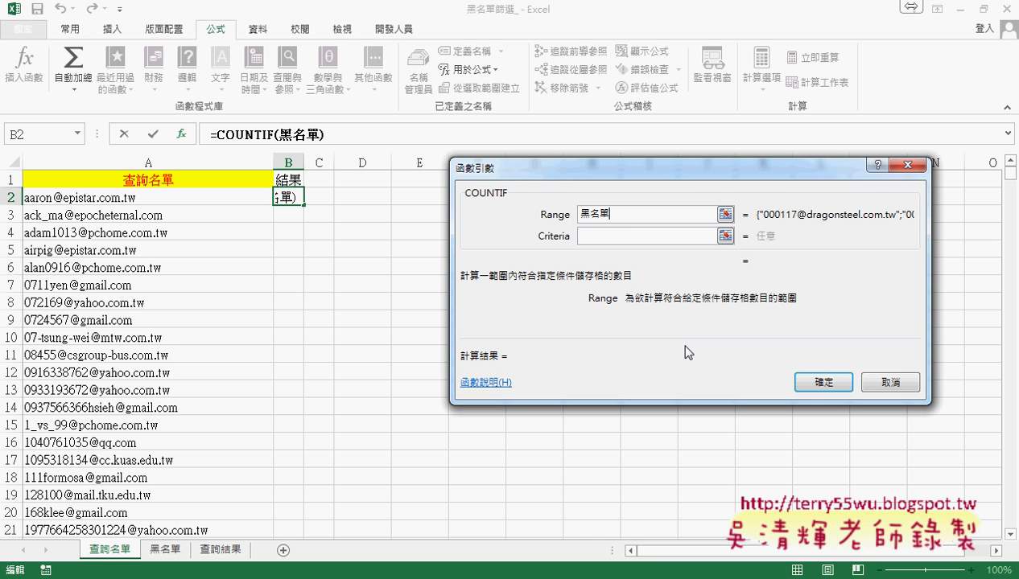
{"action": "left_click_drag", "start_coordinate": [614, 214], "coordinate": [577, 216]}
{"action": "key", "text": "BackSpace"}
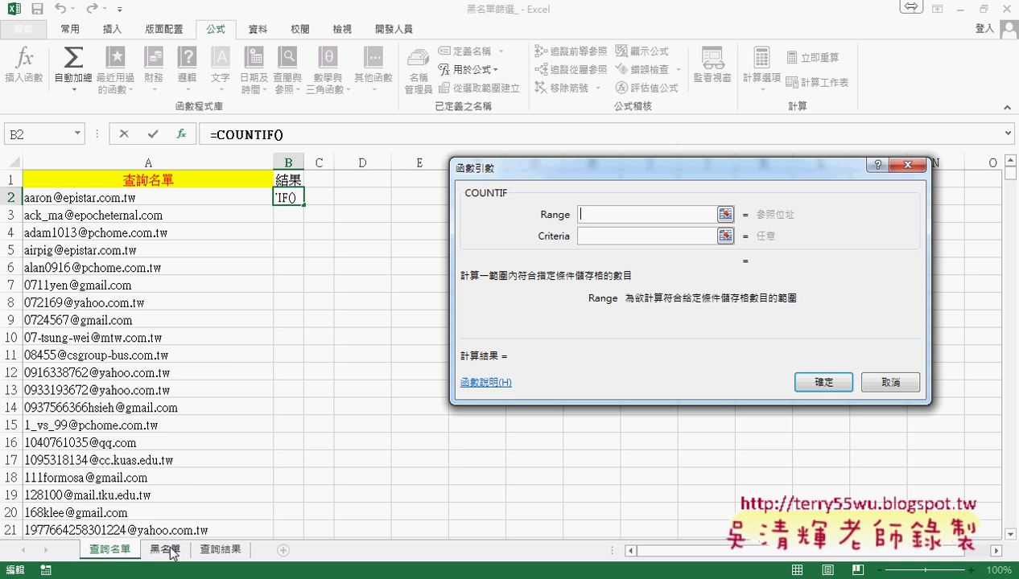
- Select the whole column A on the 黑名單 sheet so Range reads 黑名單!A:A
{"action": "left_click", "coordinate": [168, 550]}
{"action": "left_click_drag", "start_coordinate": [167, 196], "coordinate": [165, 533]}
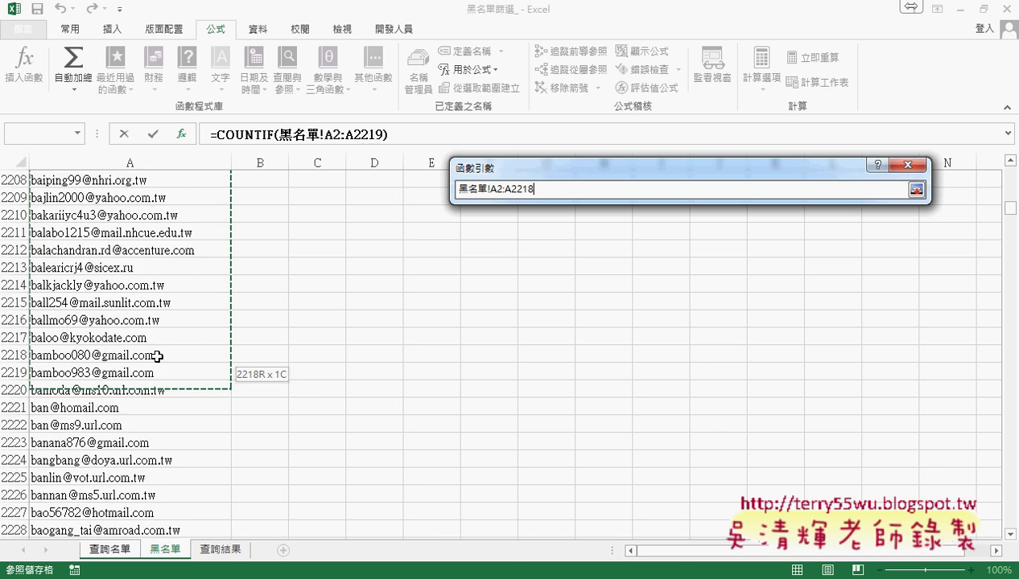
{"action": "left_click_drag", "start_coordinate": [165, 533], "coordinate": [157, 355]}
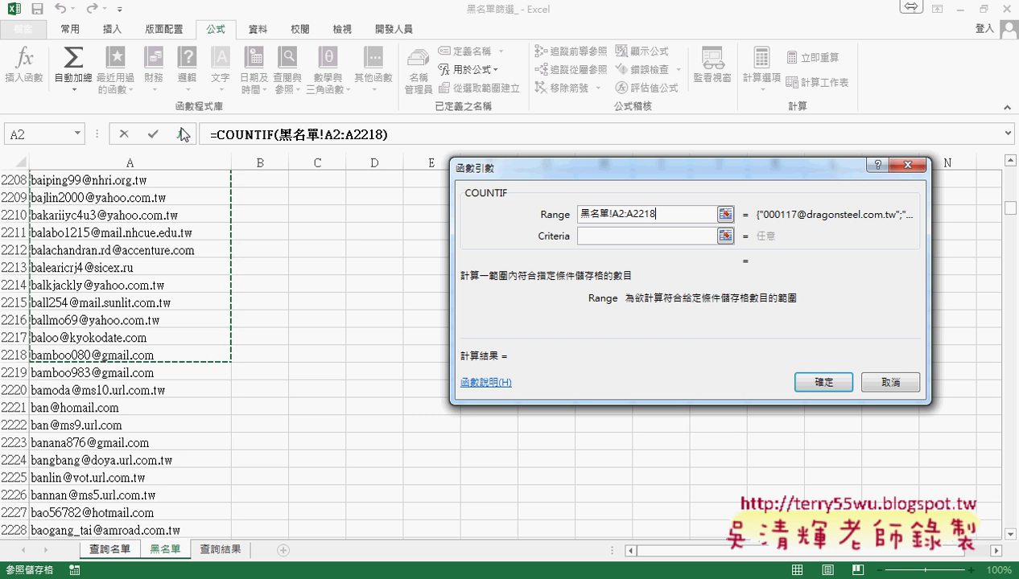
{"action": "left_click", "coordinate": [136, 157]}
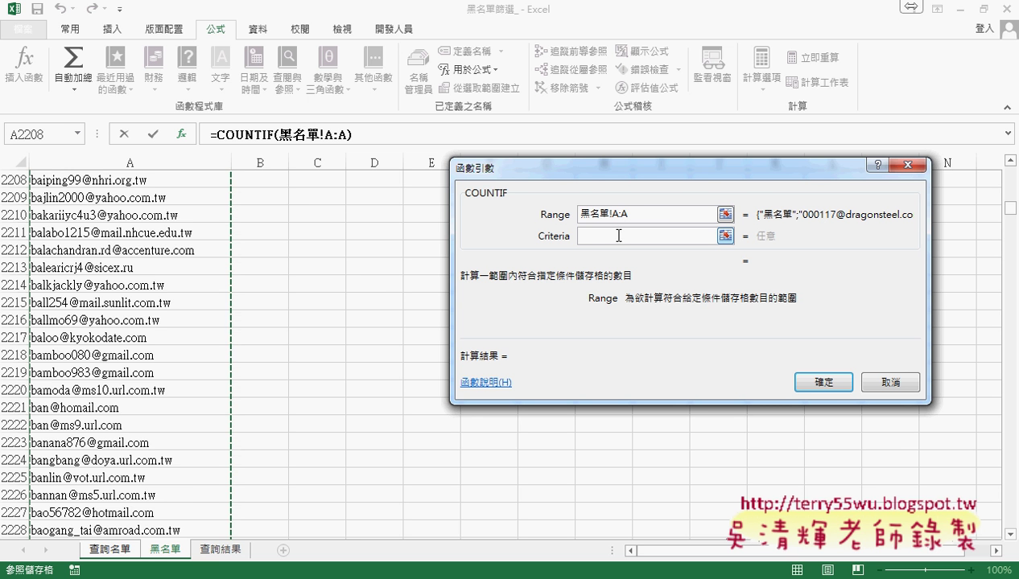
{"action": "left_click", "coordinate": [619, 236]}
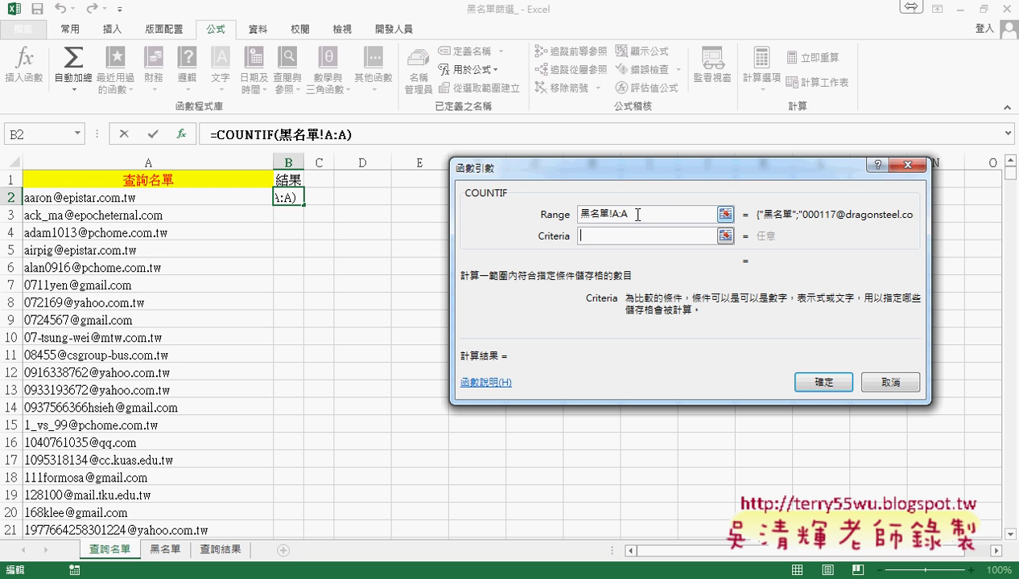
- Set Criteria to A2, confirm =COUNTIF(黑名單!A:A,A2), and fill it down column B
{"action": "left_click", "coordinate": [187, 201]}
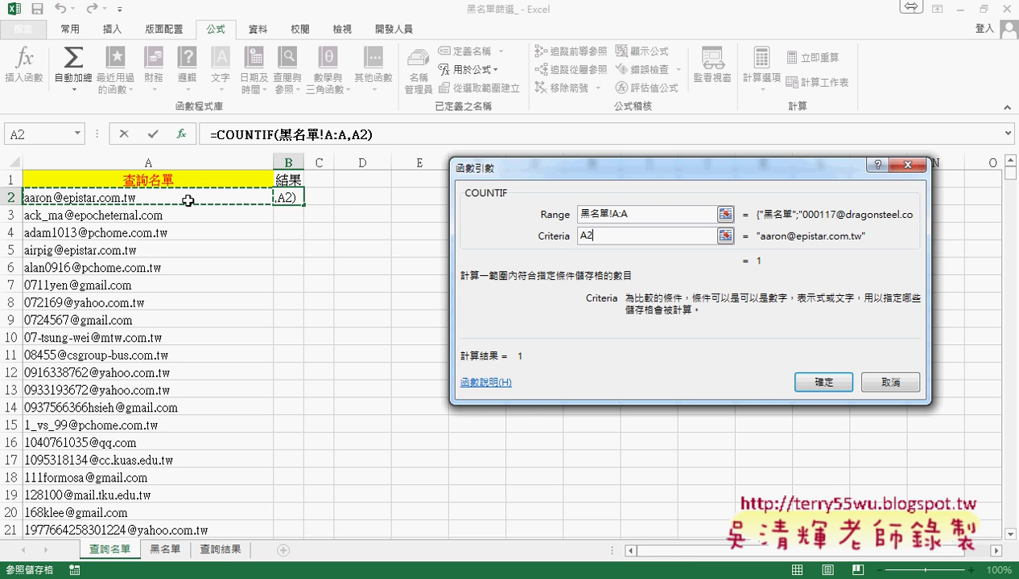
{"action": "left_click", "coordinate": [824, 382]}
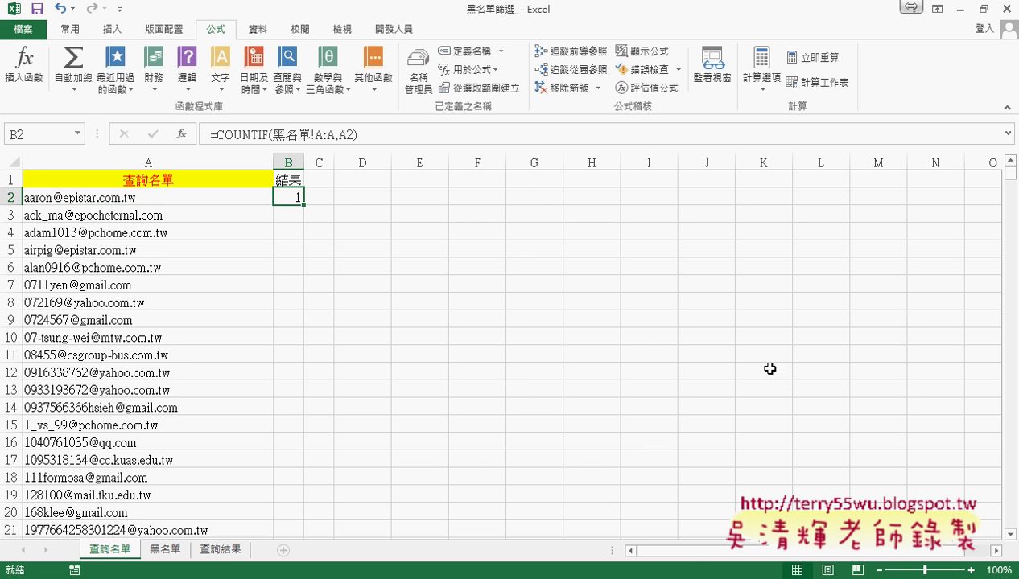
{"action": "double_click", "coordinate": [303, 203]}
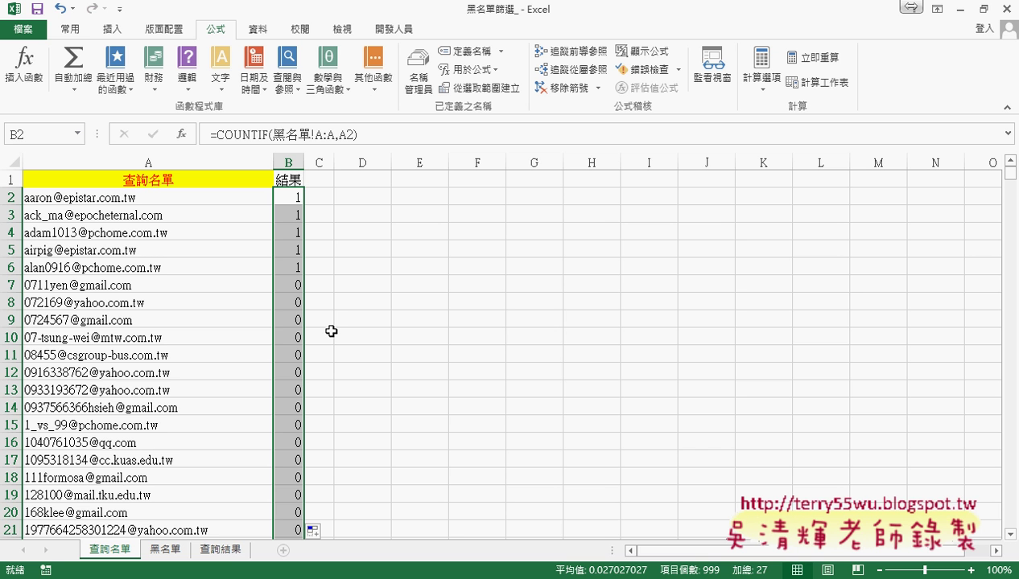
{"action": "left_click", "coordinate": [290, 182]}
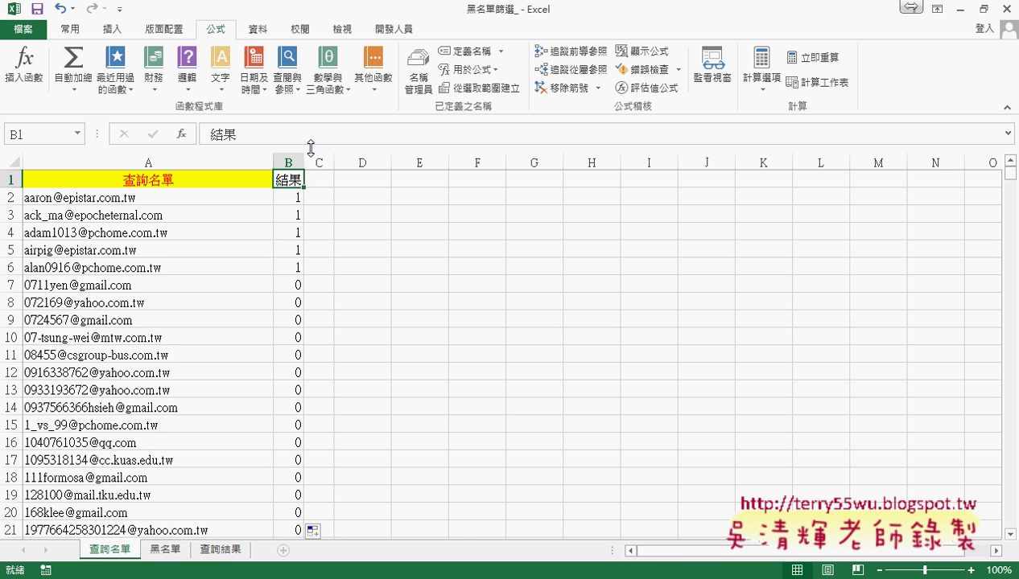
{"action": "left_click", "coordinate": [258, 29]}
- Filter 結果 to value 1 only, then select the 27 filtered emails from A2 down
{"action": "left_click", "coordinate": [423, 83]}
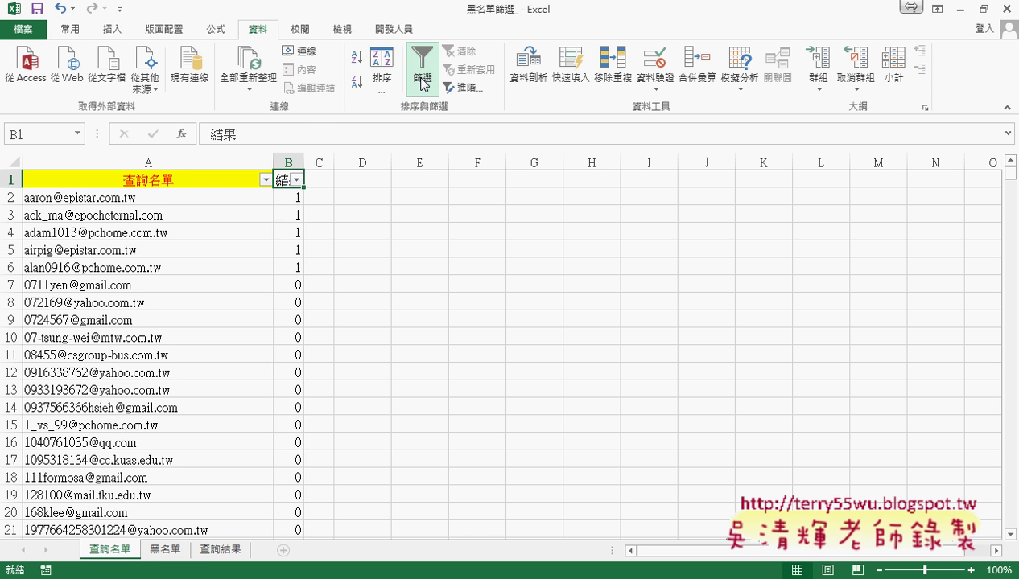
{"action": "left_click", "coordinate": [297, 180]}
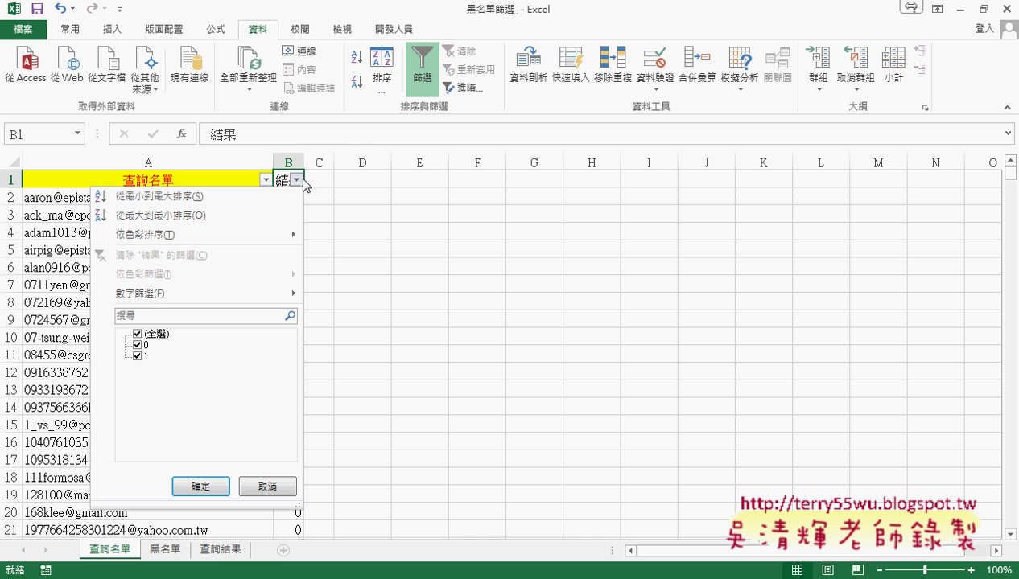
{"action": "left_click", "coordinate": [138, 334]}
{"action": "left_click", "coordinate": [138, 356]}
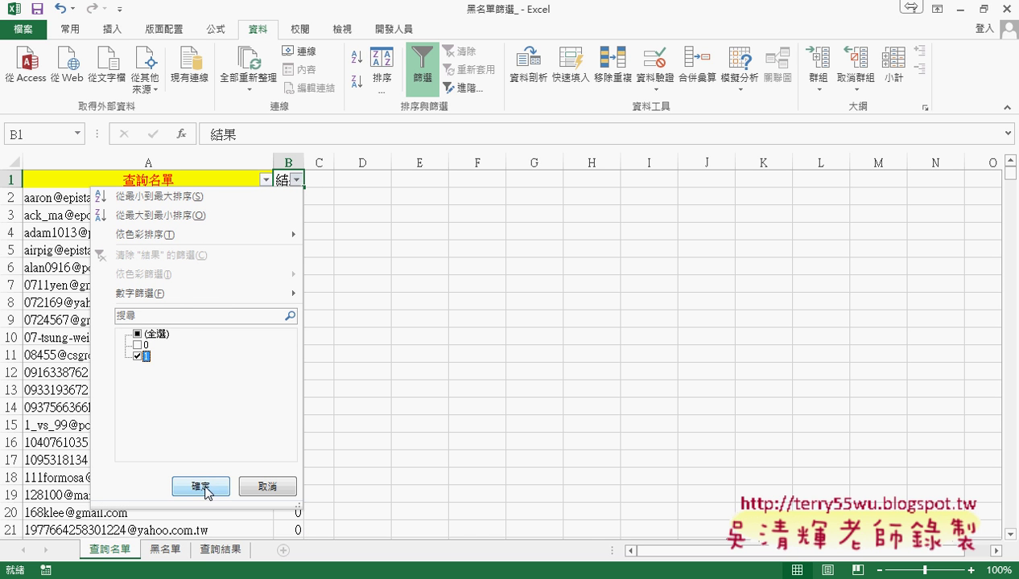
{"action": "left_click", "coordinate": [201, 487]}
{"action": "left_click", "coordinate": [165, 198]}
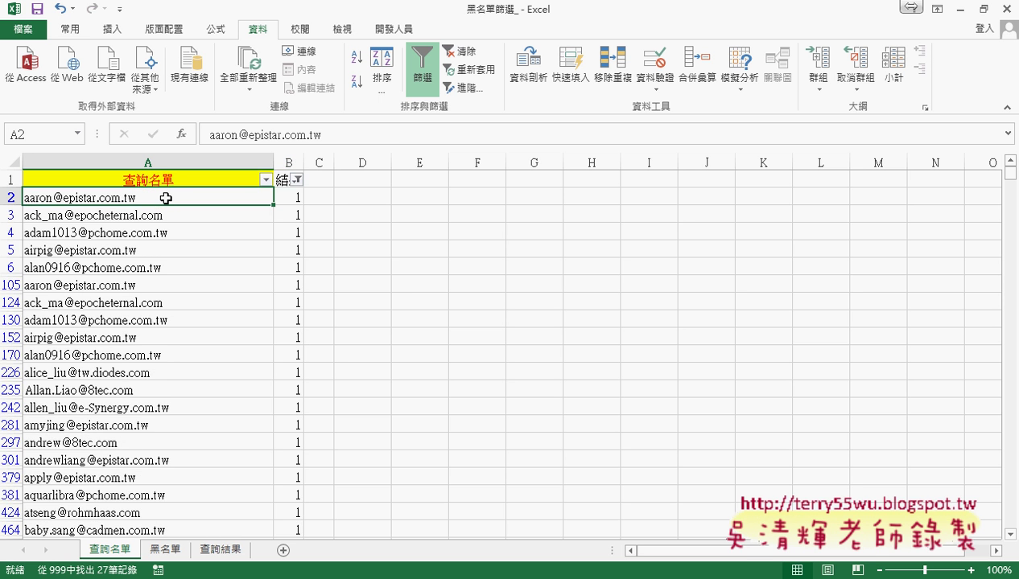
{"action": "key", "text": "ctrl+shift+Down"}
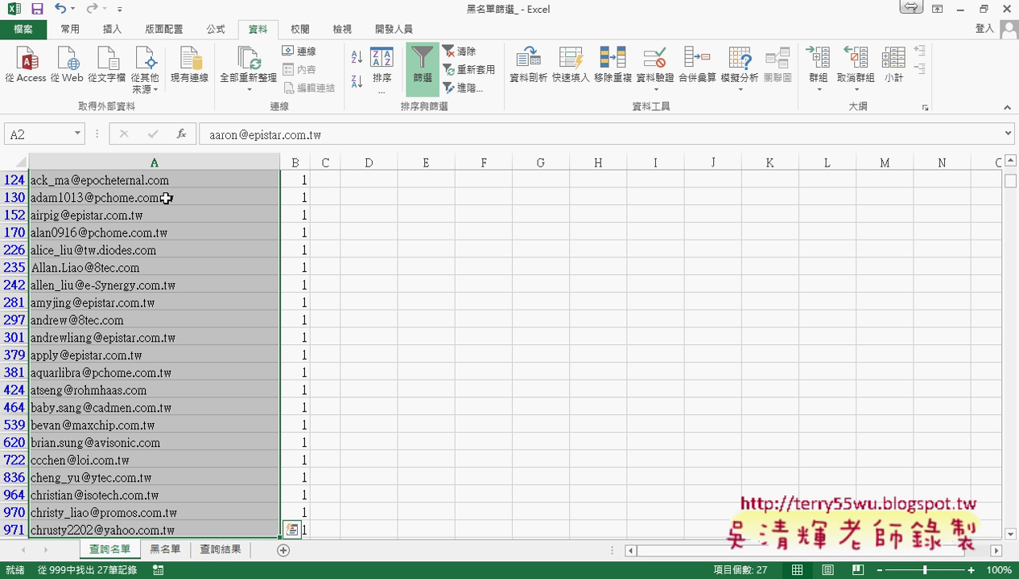
{"action": "scroll", "coordinate": [202, 330], "scroll_direction": "up", "scroll_amount": 3}
{"action": "left_click_drag", "start_coordinate": [294, 199], "coordinate": [293, 249]}
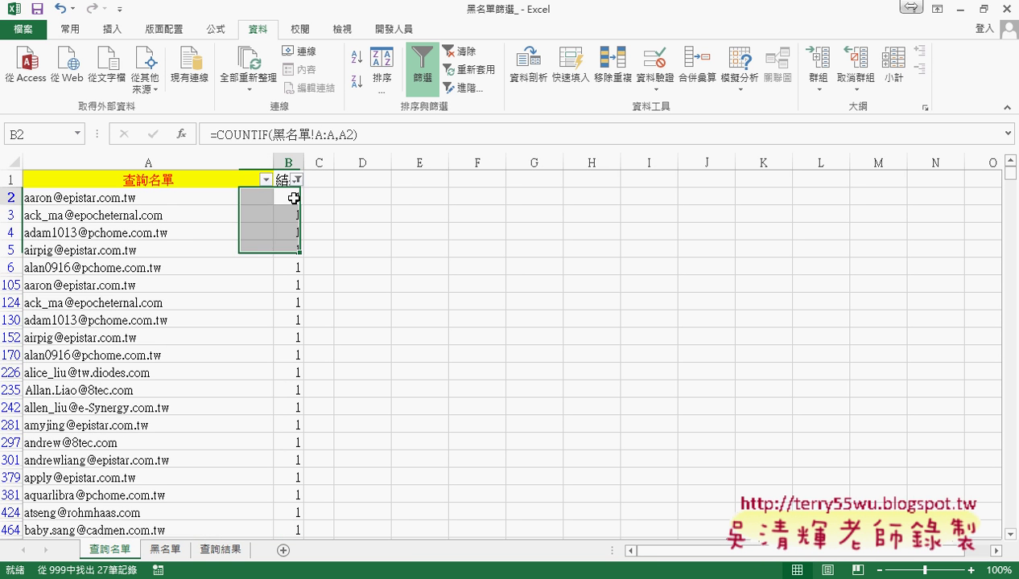
{"action": "left_click", "coordinate": [294, 199]}
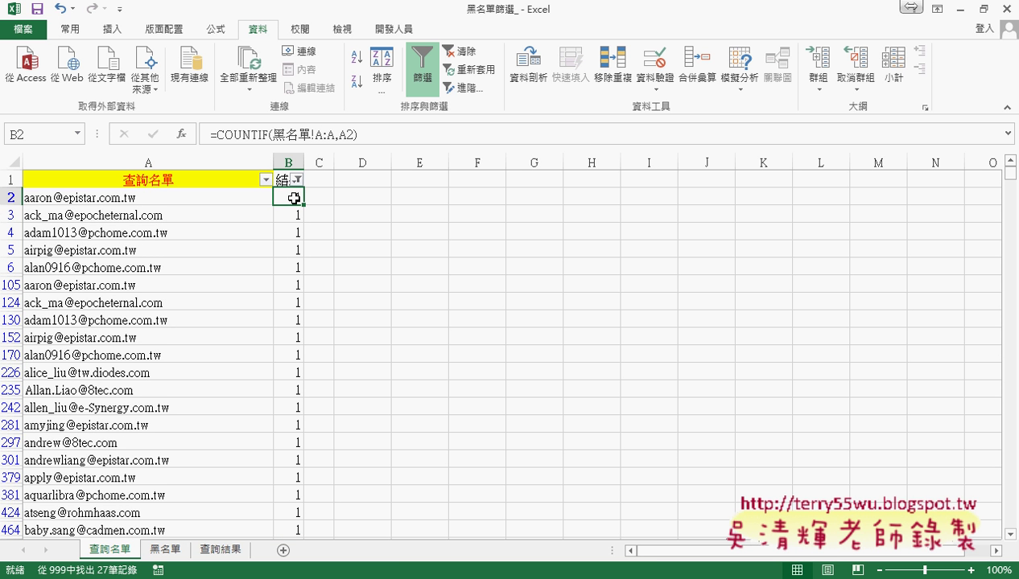